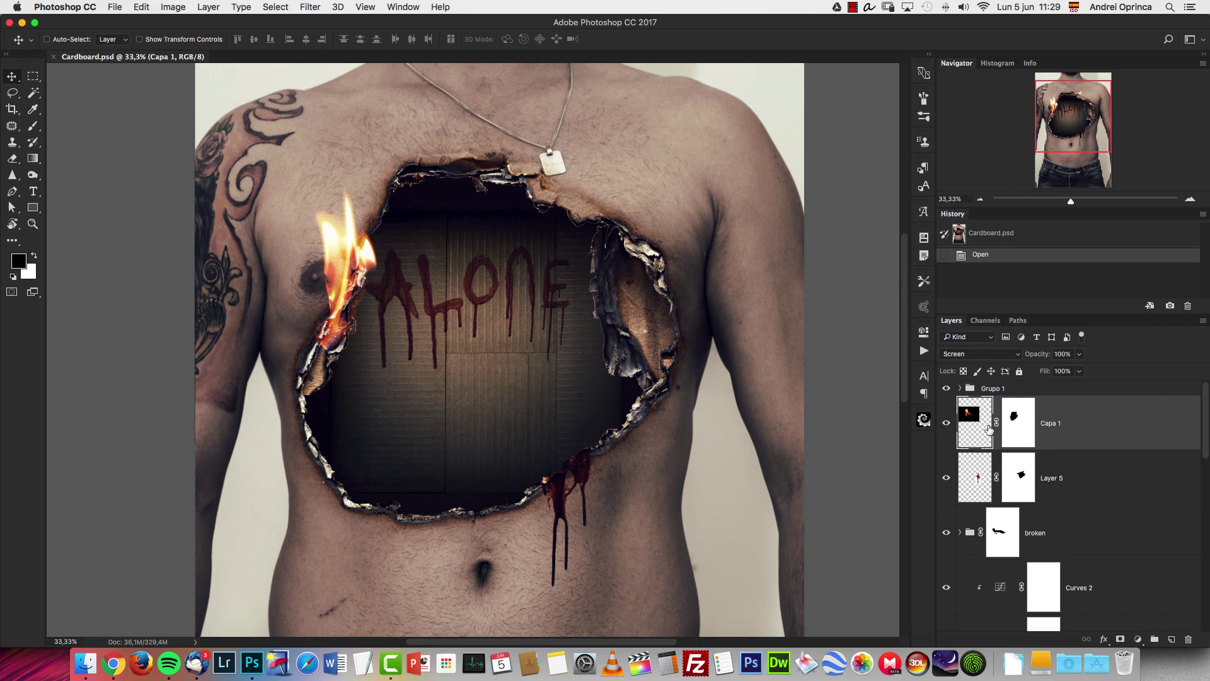
# Open the images persona.jpg and 46514027_xl.jpg from the Cardboard folder
pyautogui.press('super+o')
pyautogui.click(617, 181)
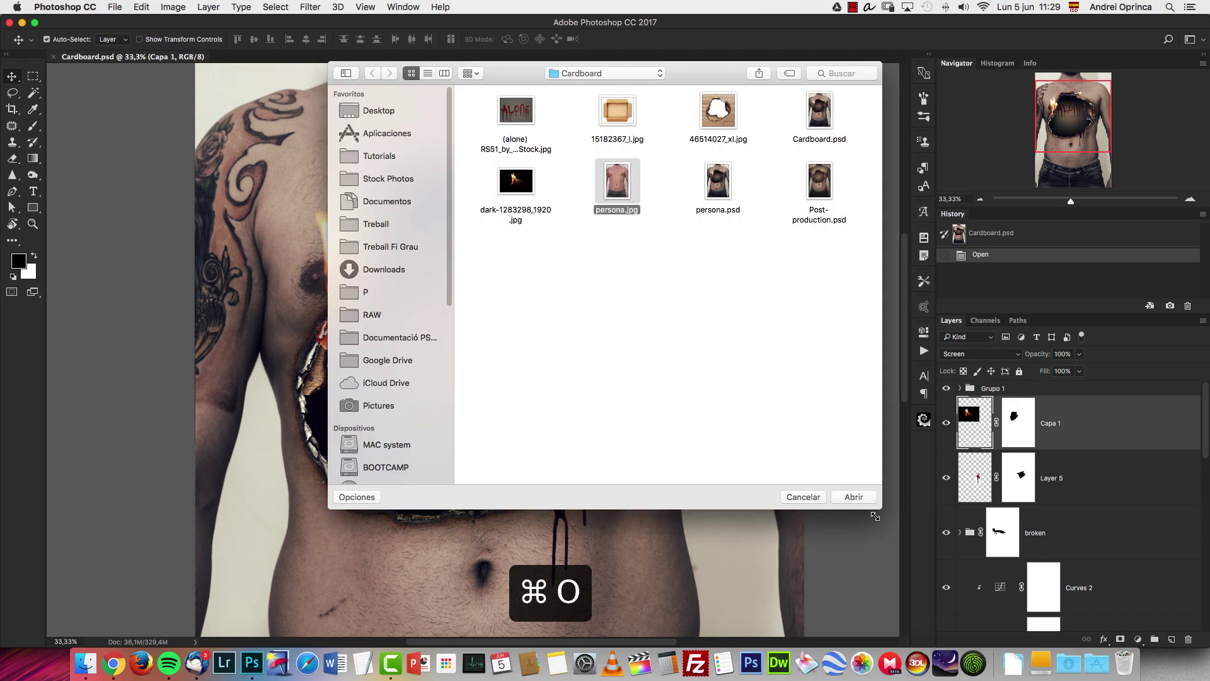
pyautogui.click(853, 496)
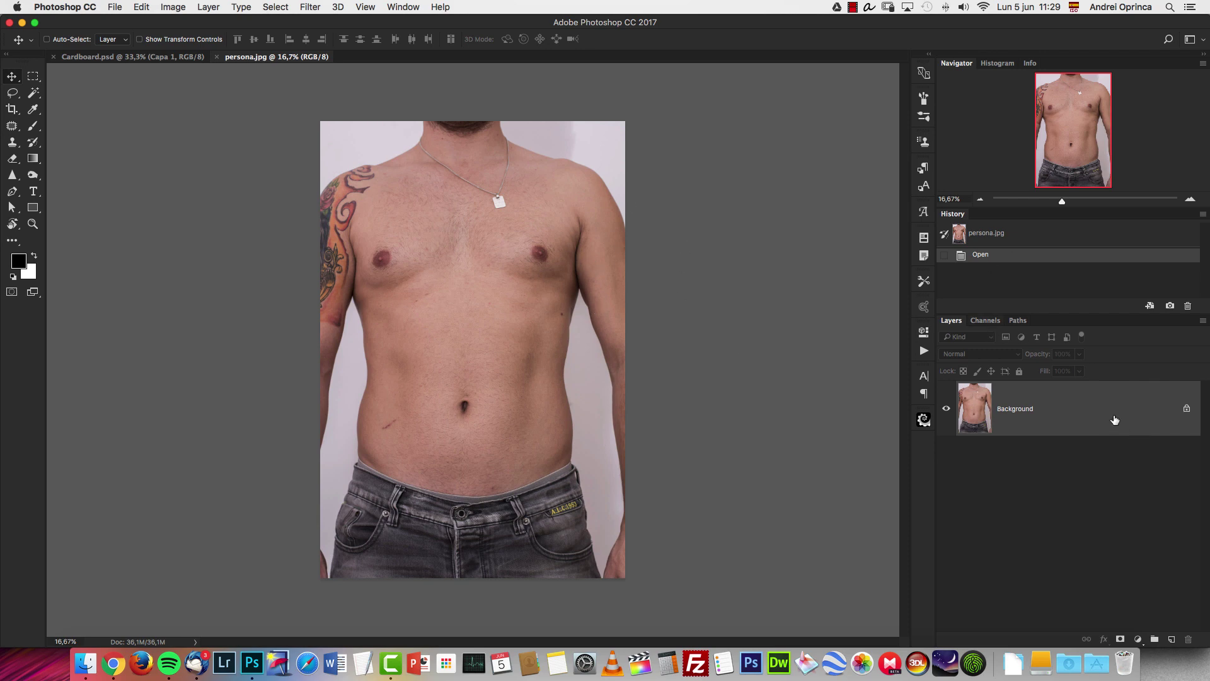
pyautogui.press('super+o')
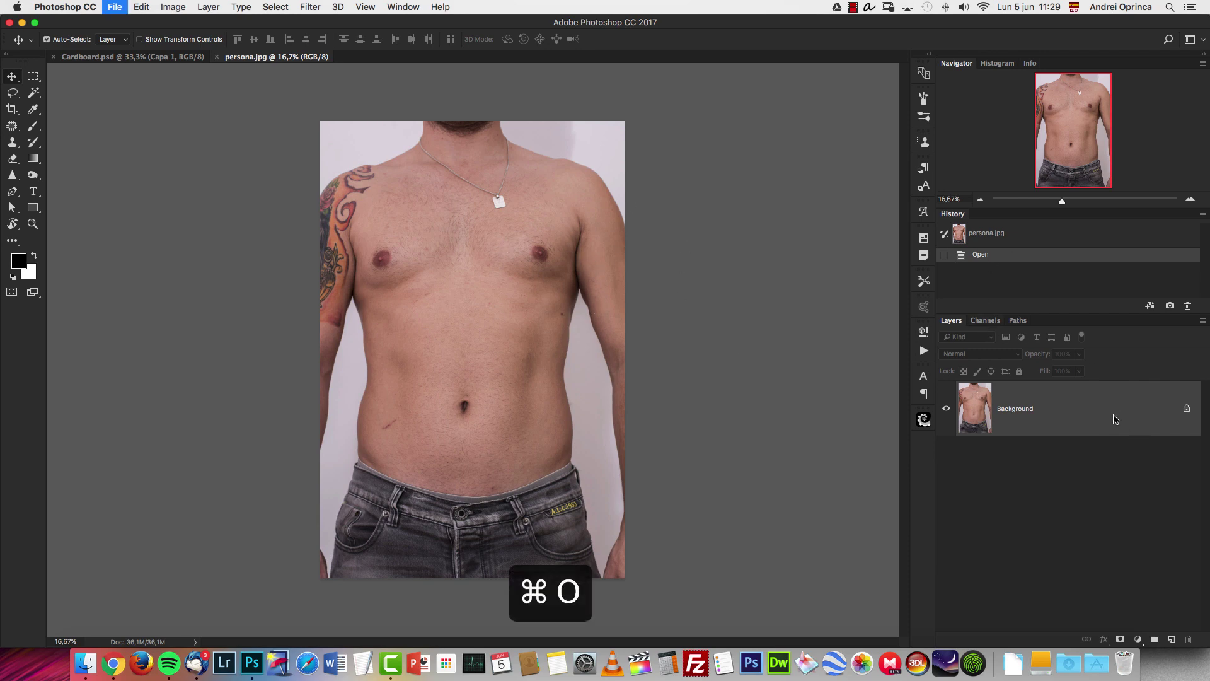
pyautogui.click(728, 130)
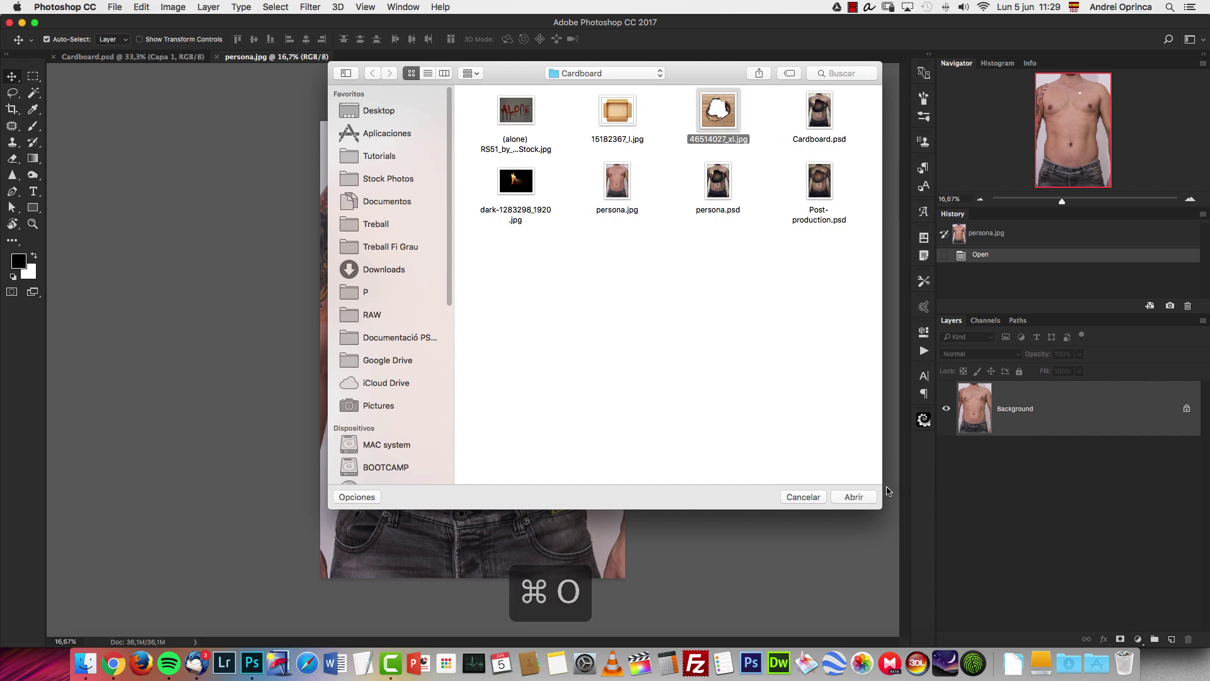
pyautogui.click(854, 496)
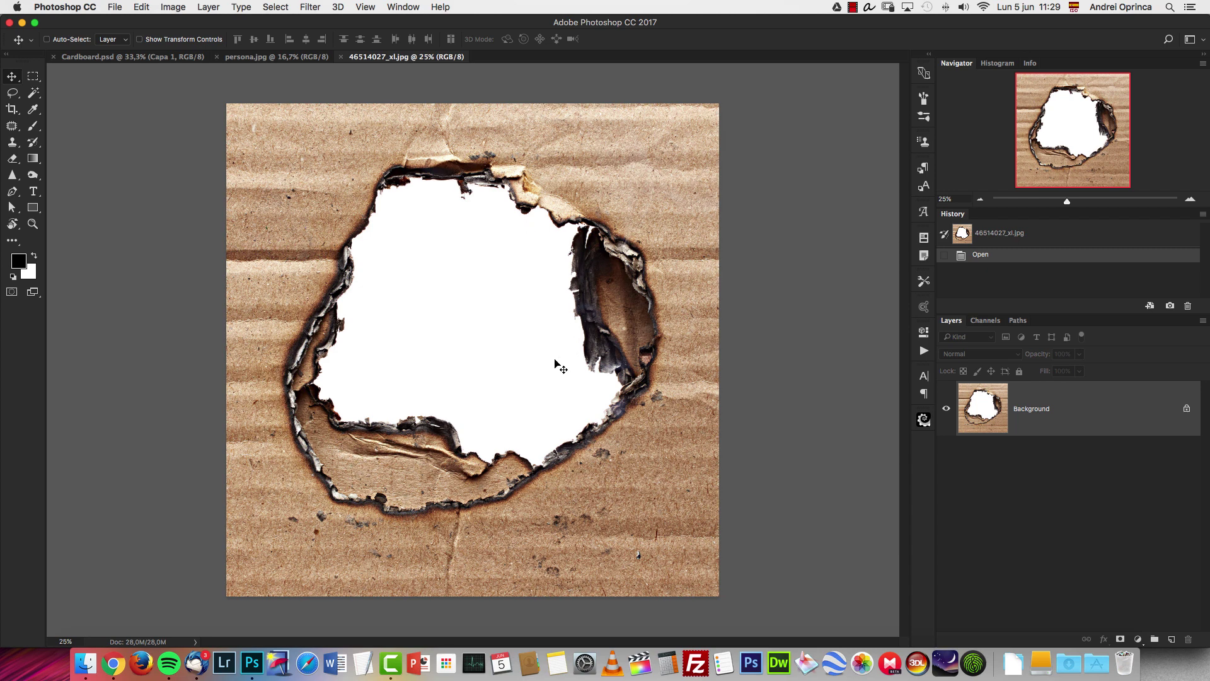
# Transfer the whole cardboard image into persona.jpg as a new layer, discarding its source document, and convert the Background into a regular layer
pyautogui.press('super+a')
pyautogui.press('super+x')
pyautogui.press('super+w')
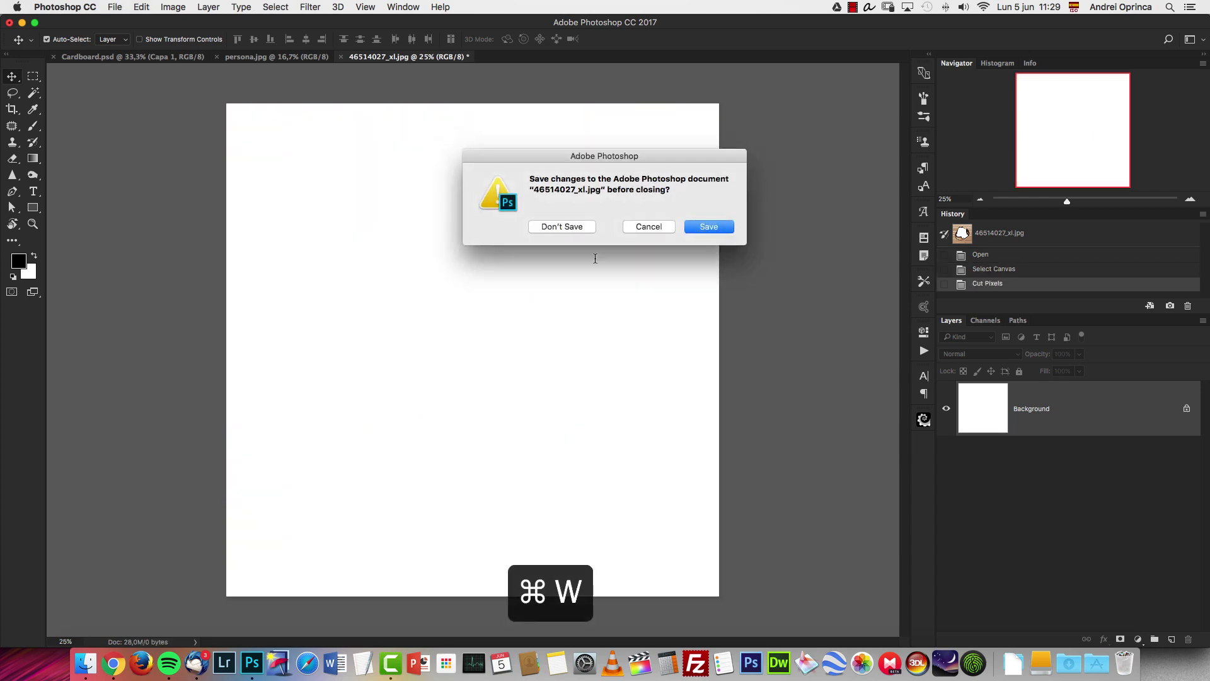
pyautogui.click(576, 227)
pyautogui.press('super+v')
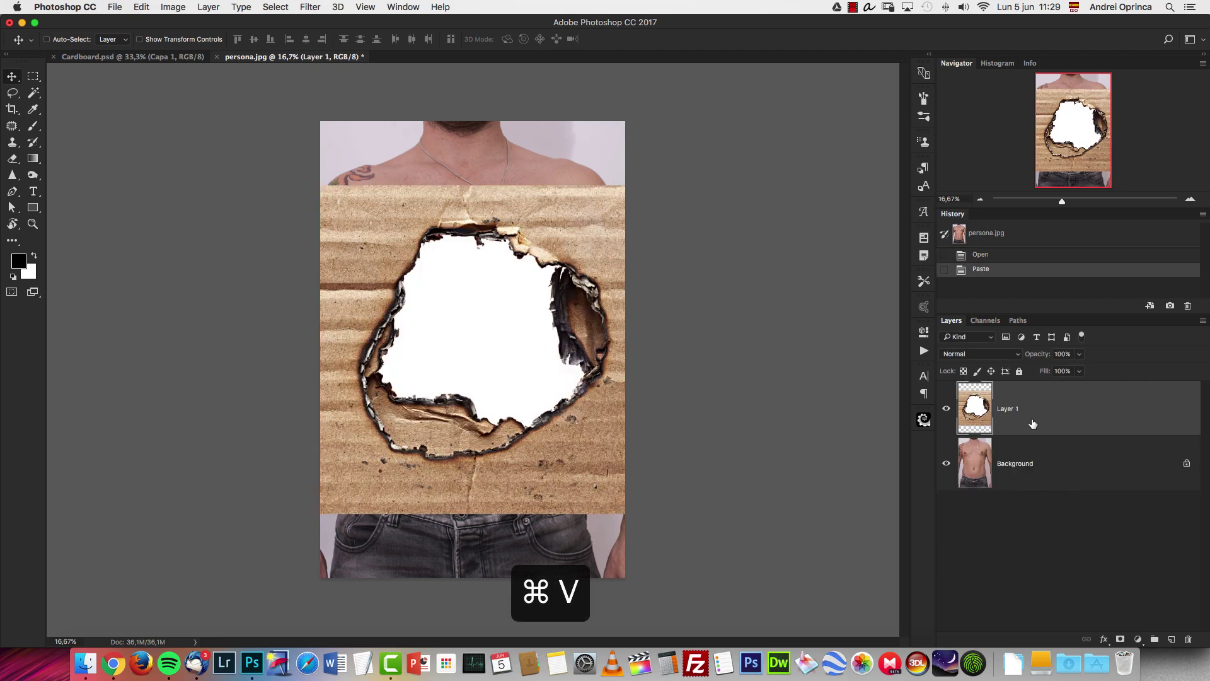
pyautogui.keyDown('alt'); pyautogui.doubleClick(1154, 462); pyautogui.keyUp('alt')
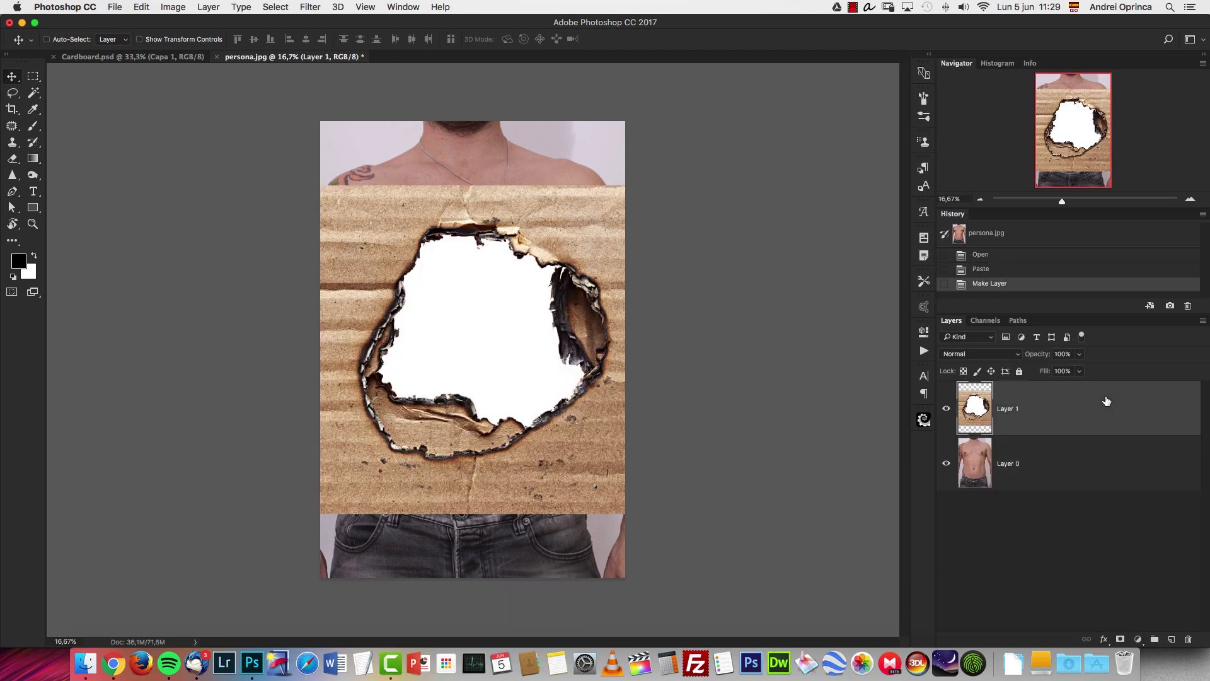
# Scale the cardboard layer to about 76% and place it over the chest, with its opacity lowered to 51% as a positioning aid
pyautogui.press('super+t')
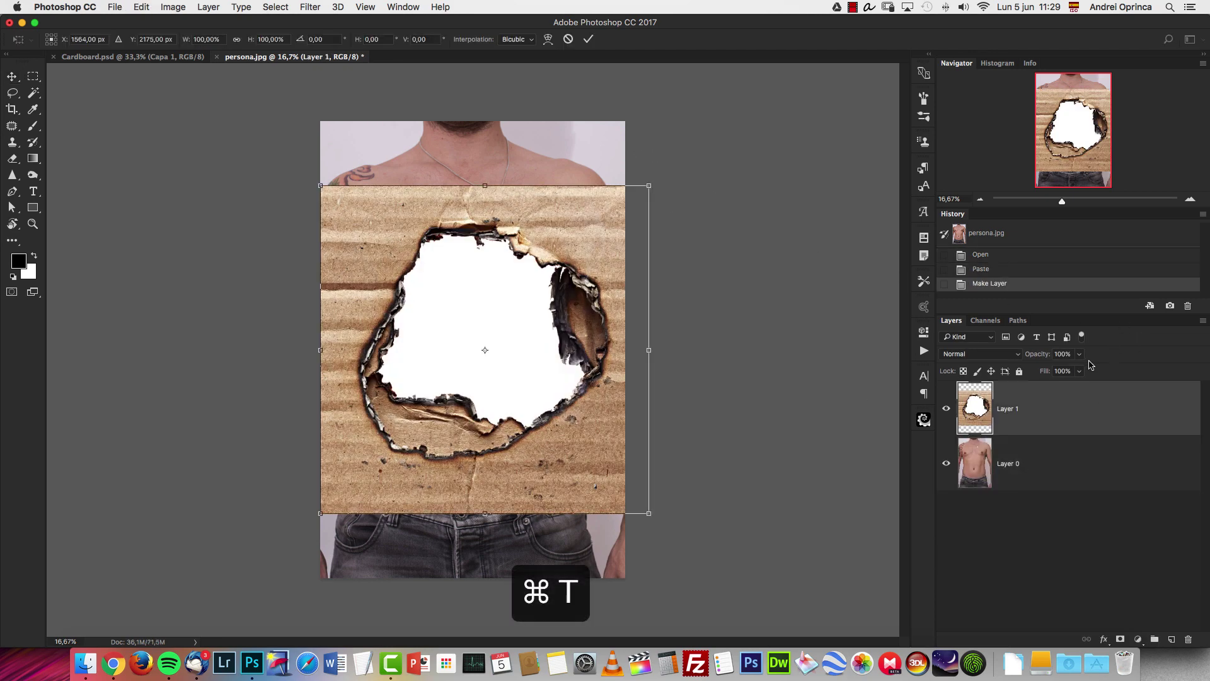
pyautogui.click(1079, 353)
pyautogui.moveTo(1080, 369); pyautogui.dragTo(1050, 375)
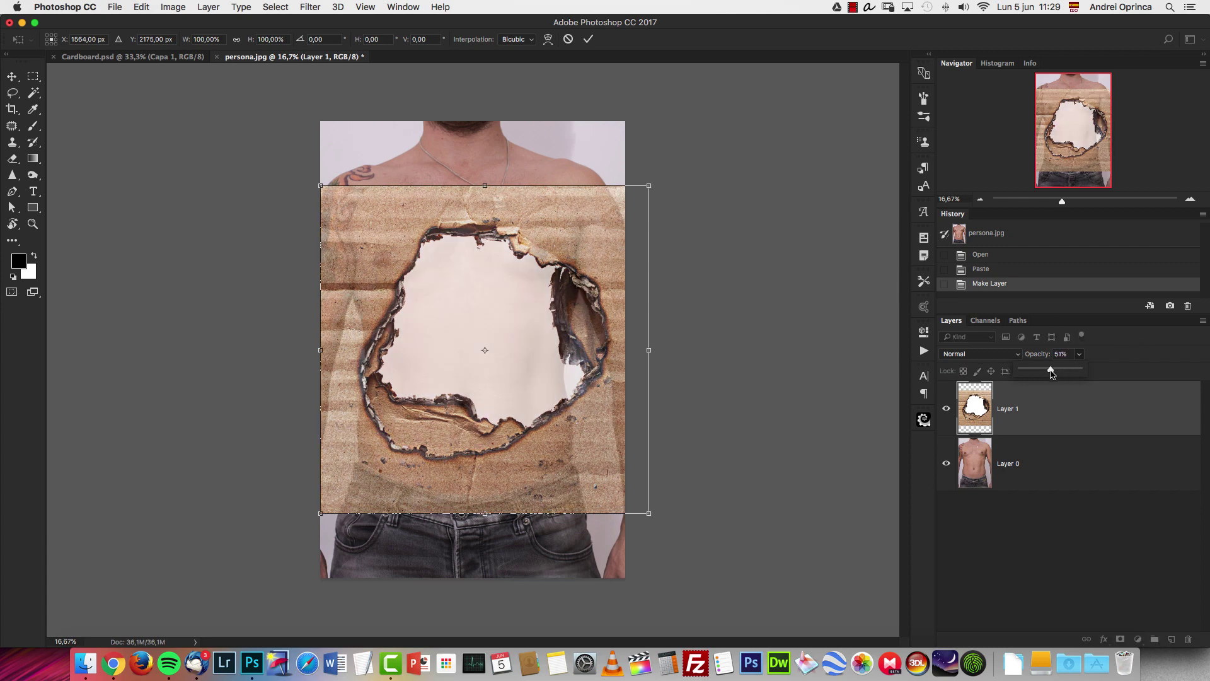
pyautogui.moveTo(648, 184); pyautogui.dragTo(569, 265)
pyautogui.moveTo(504, 344); pyautogui.dragTo(546, 281)
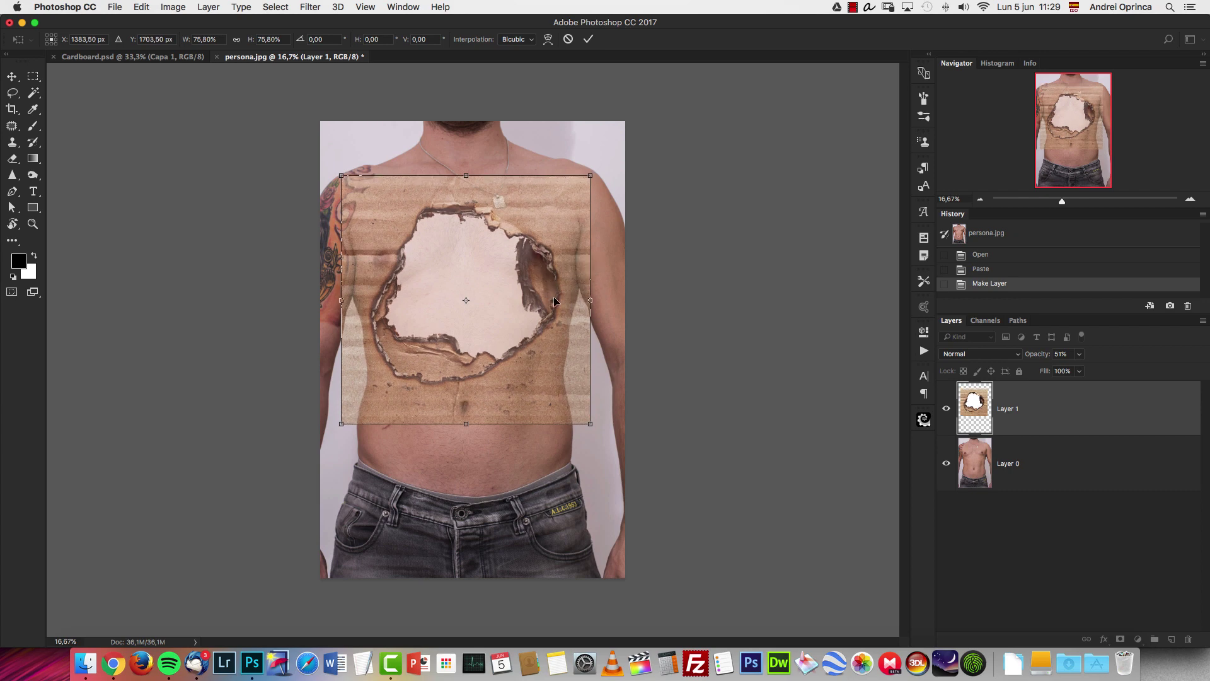
pyautogui.press('Return')
# Restore the cardboard layer's opacity to 100%
pyautogui.click(1079, 355)
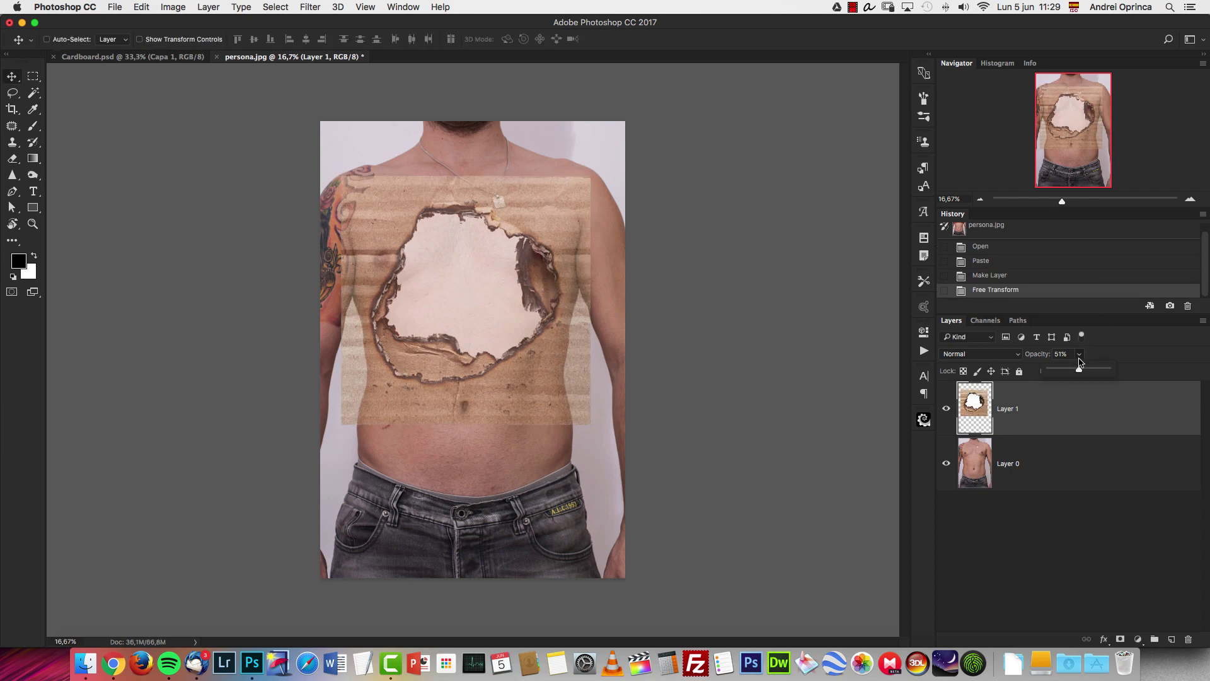
pyautogui.moveTo(1077, 371); pyautogui.dragTo(1139, 372)
pyautogui.click(1110, 406)
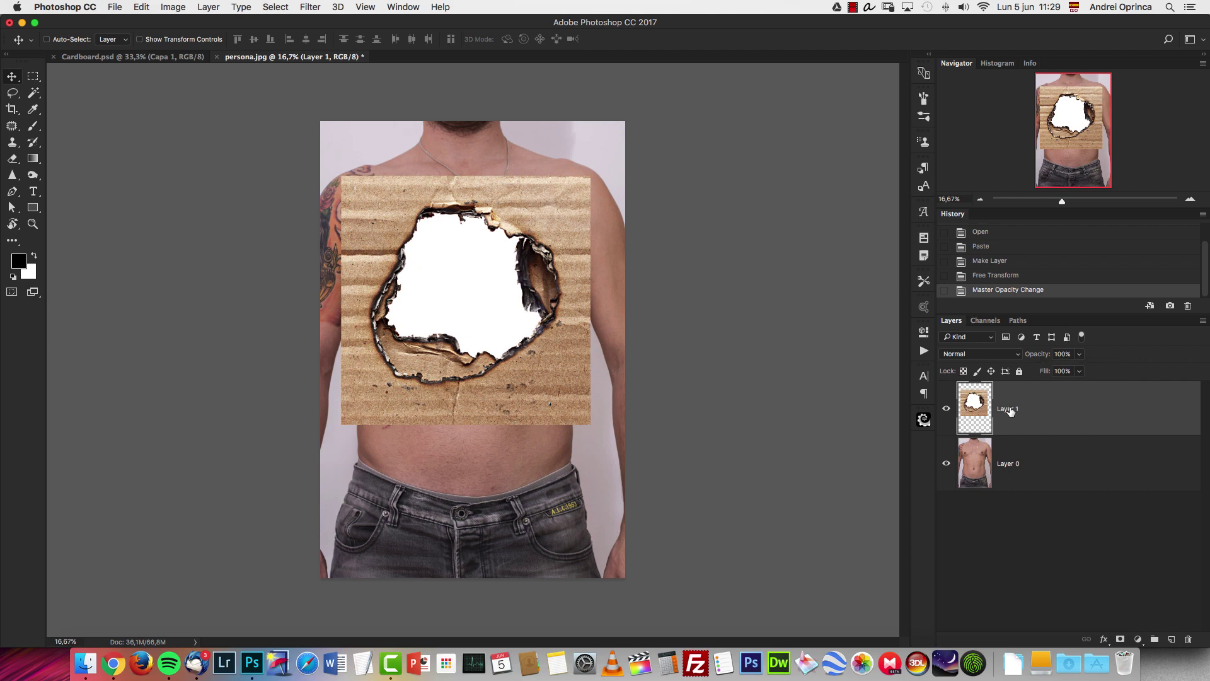
# Rename the cardboard layer as burn
pyautogui.doubleClick(1009, 409)
pyautogui.write('burn')
pyautogui.press('Return')
# Place a duplicate of the burn layer named texture directly beneath it, and hide the duplicate while keeping burn active
pyautogui.moveTo(1092, 426); pyautogui.dragTo(1018, 463)
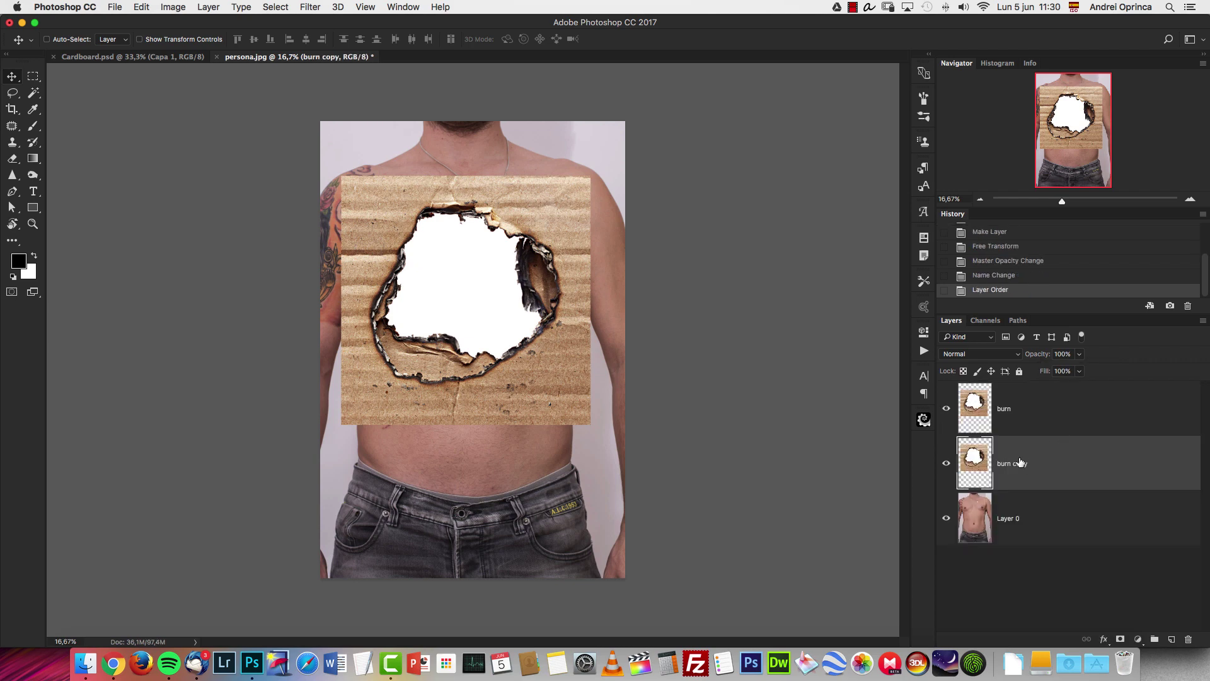
pyautogui.doubleClick(1012, 464)
pyautogui.write('texture')
pyautogui.press('Return')
pyautogui.click(1049, 412)
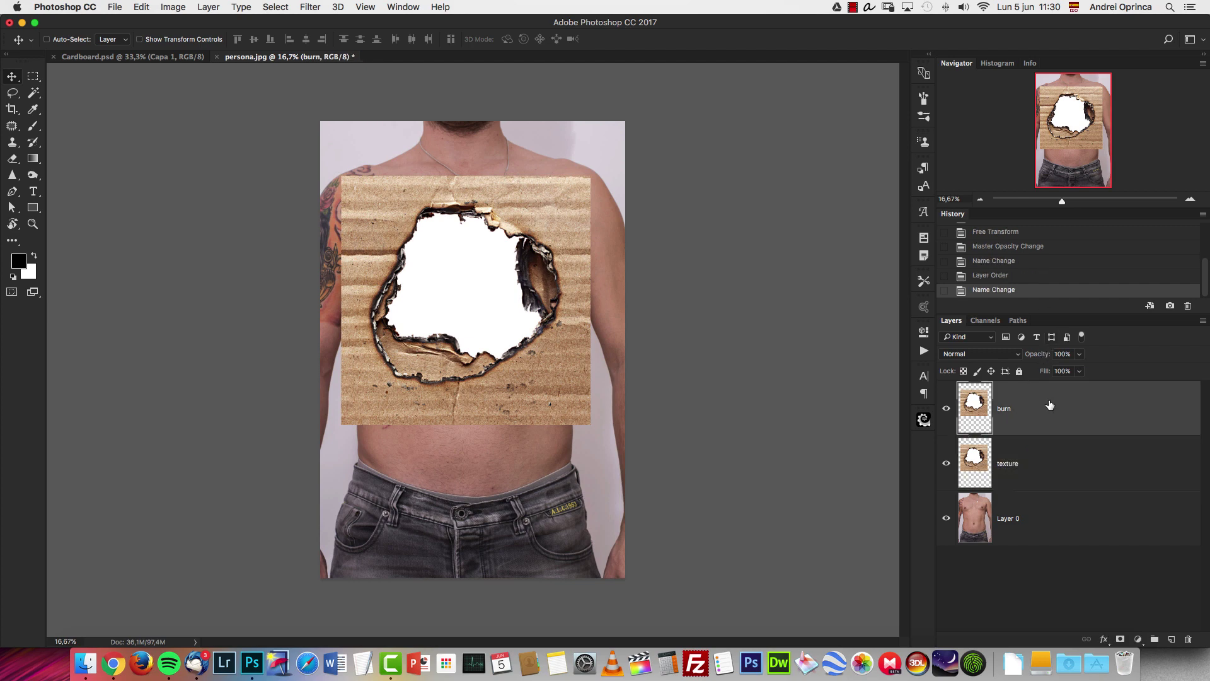
pyautogui.click(946, 463)
# Select the white area inside the cardboard hole on the burn layer with the Magic Wand at tolerance 21
pyautogui.press('super+1')
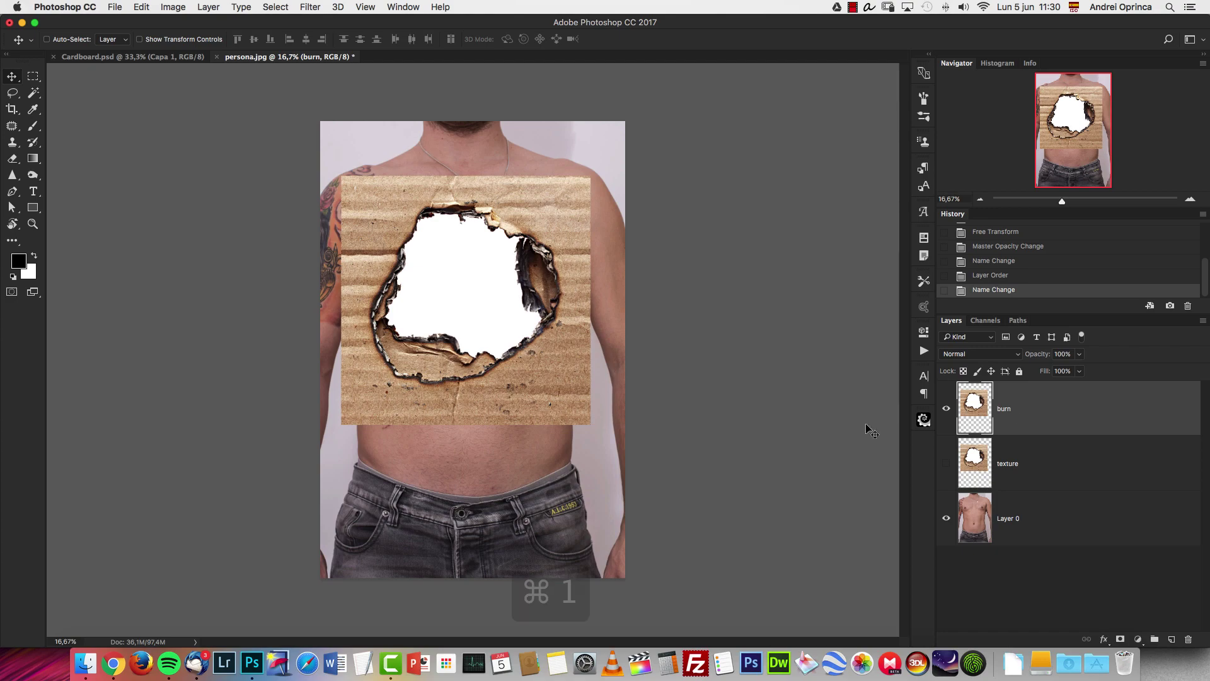
pyautogui.click(980, 199)
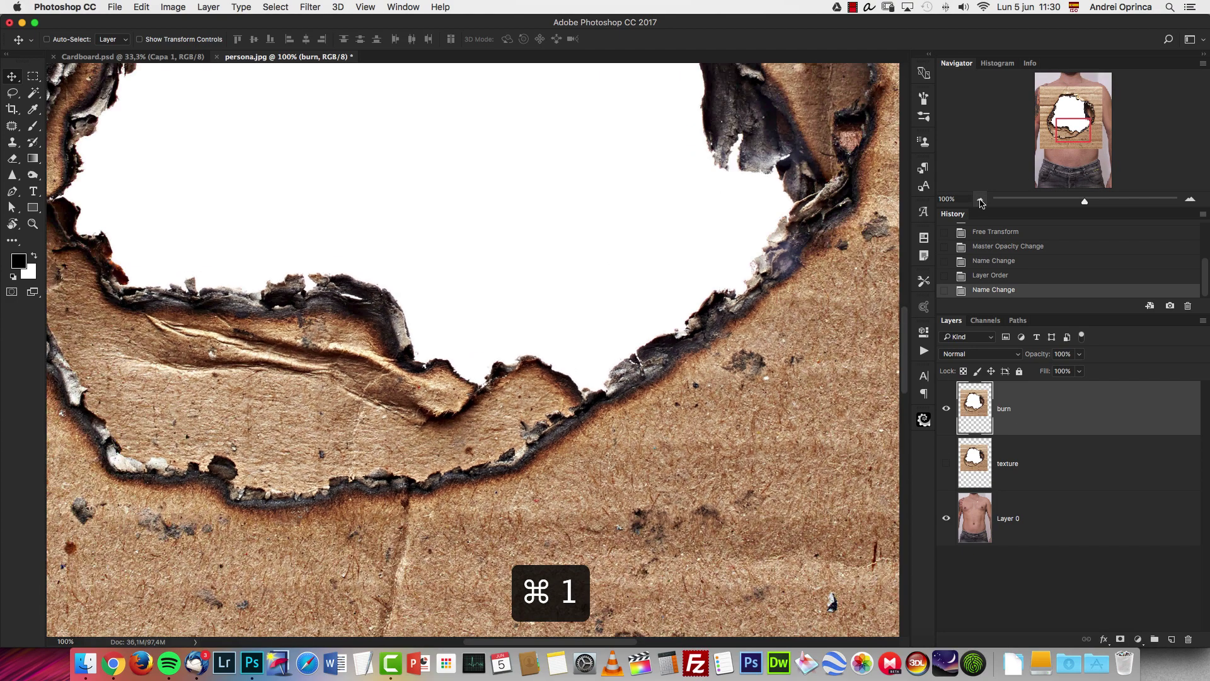
pyautogui.click(980, 199)
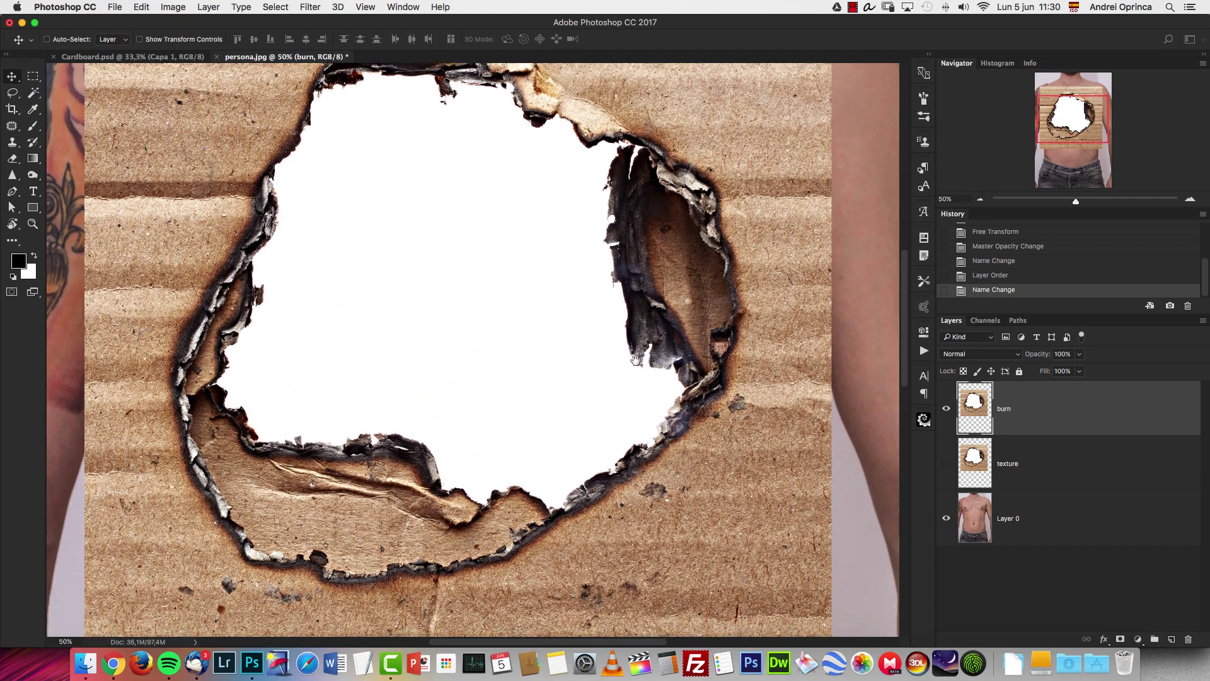
pyautogui.click(32, 93)
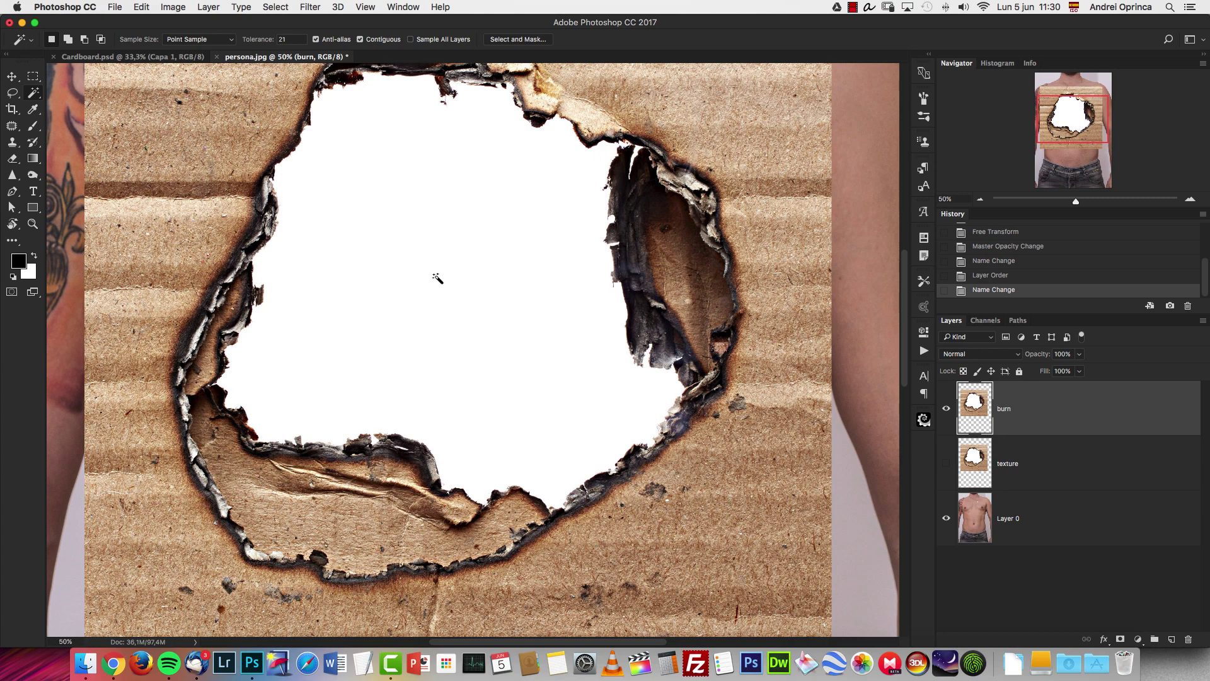
pyautogui.click(445, 298)
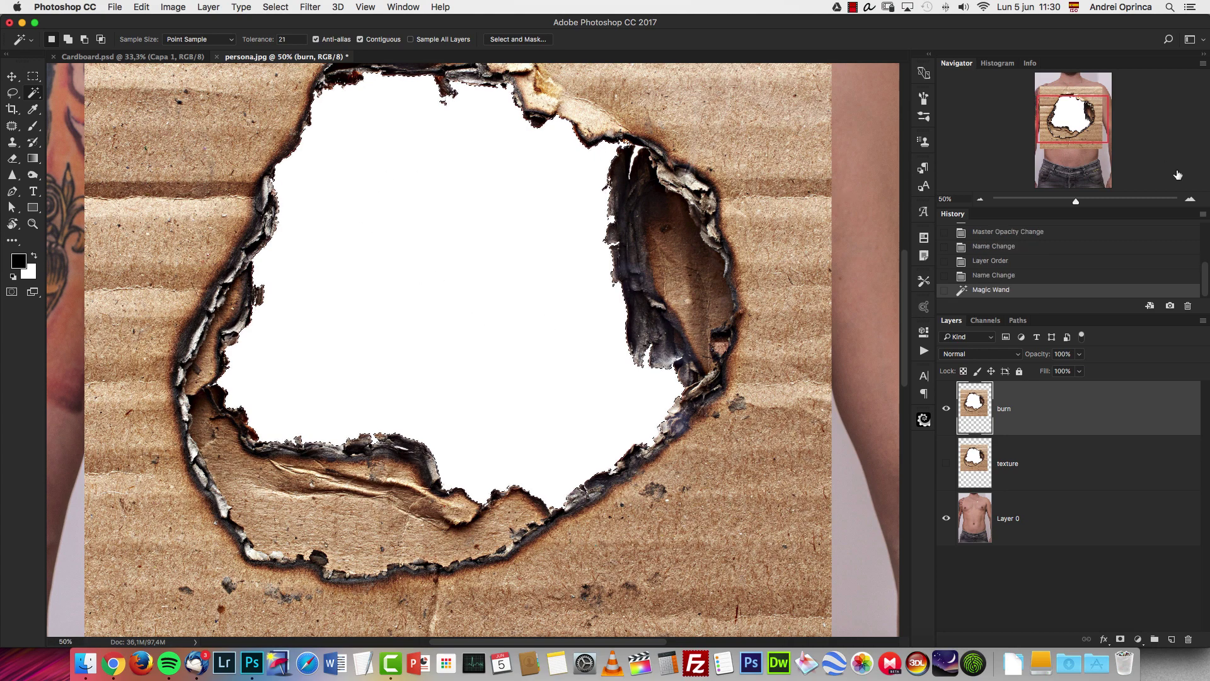
# Add the small white gap beside the charred flap at the hole's upper right to the Magic Wand selection
pyautogui.click(1189, 200)
pyautogui.moveTo(1079, 108); pyautogui.dragTo(1088, 96)
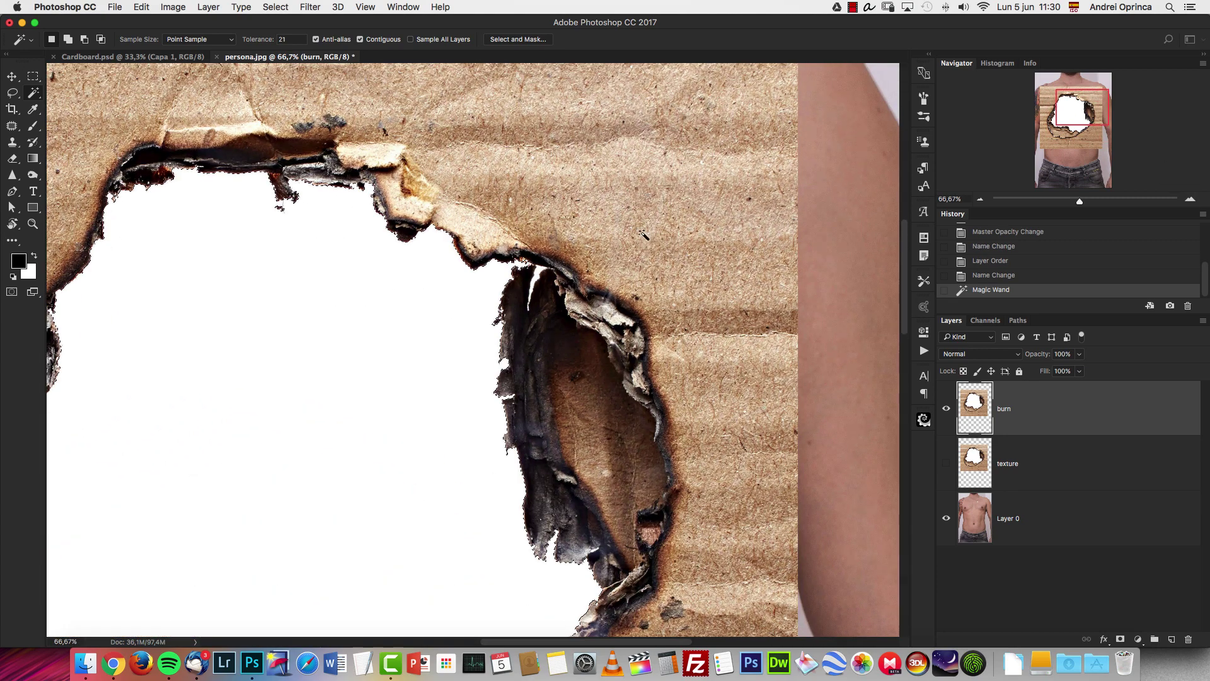
pyautogui.keyDown('shift'); pyautogui.click(541, 291); pyautogui.keyUp('shift')
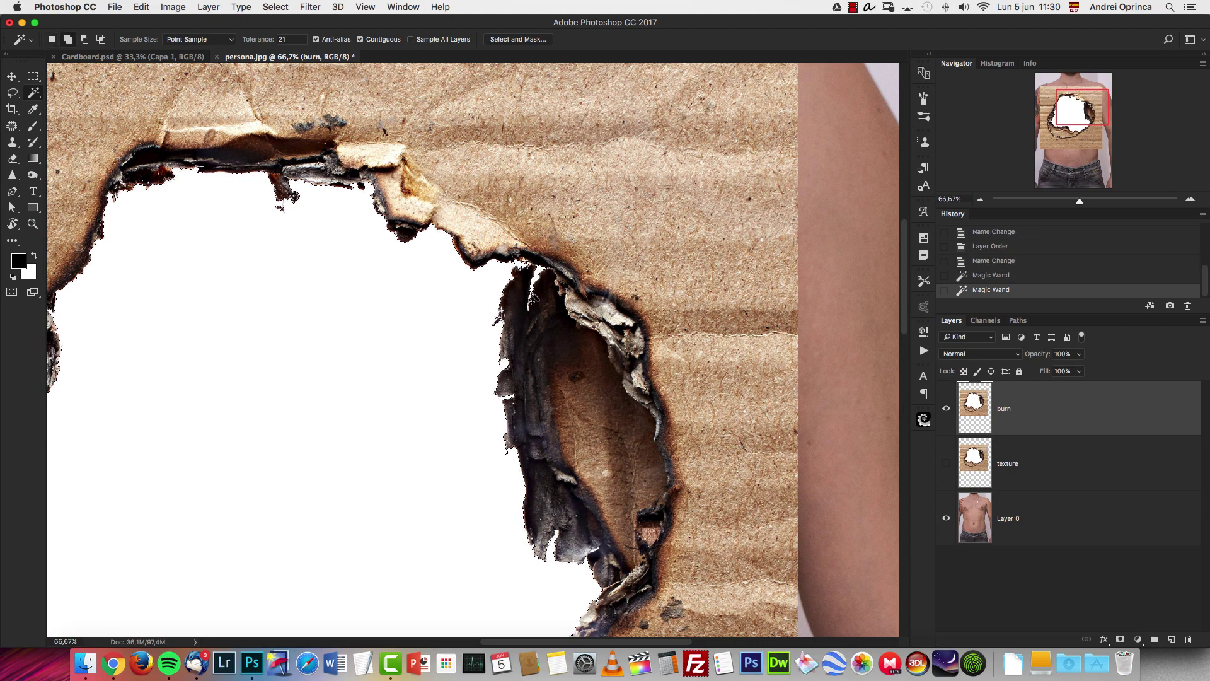
pyautogui.press('super+z')
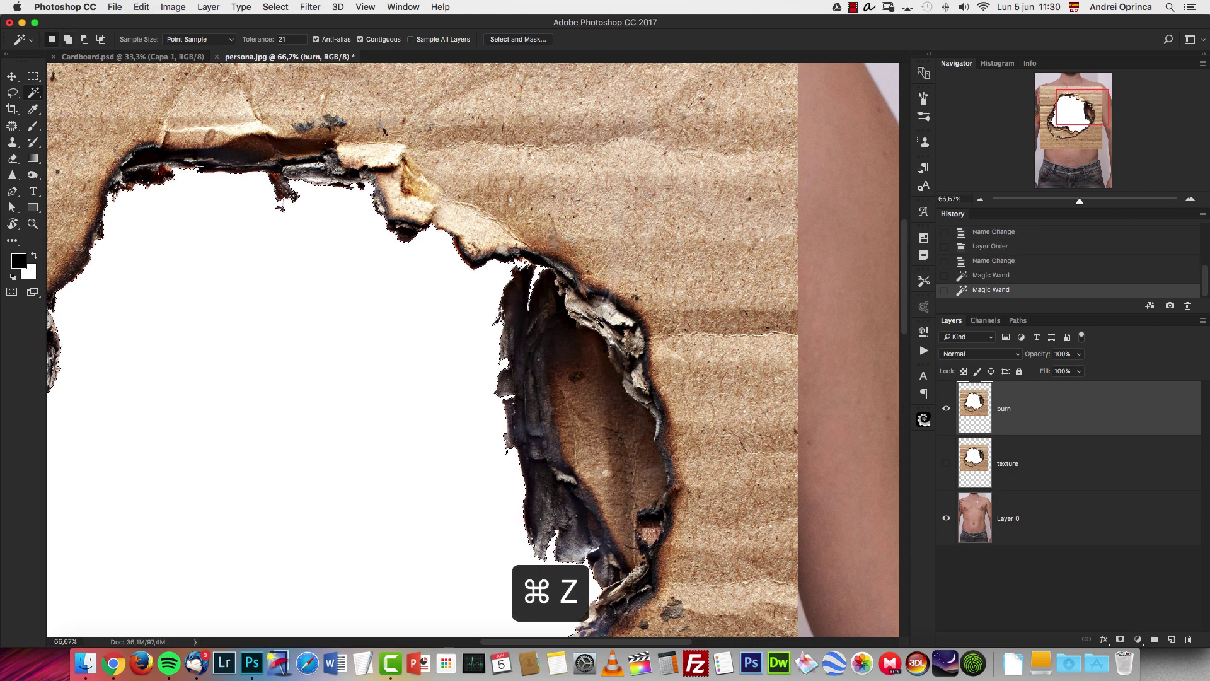
pyautogui.scroll(-5, 632, 227)
pyautogui.hscroll(-4, 632, 227)
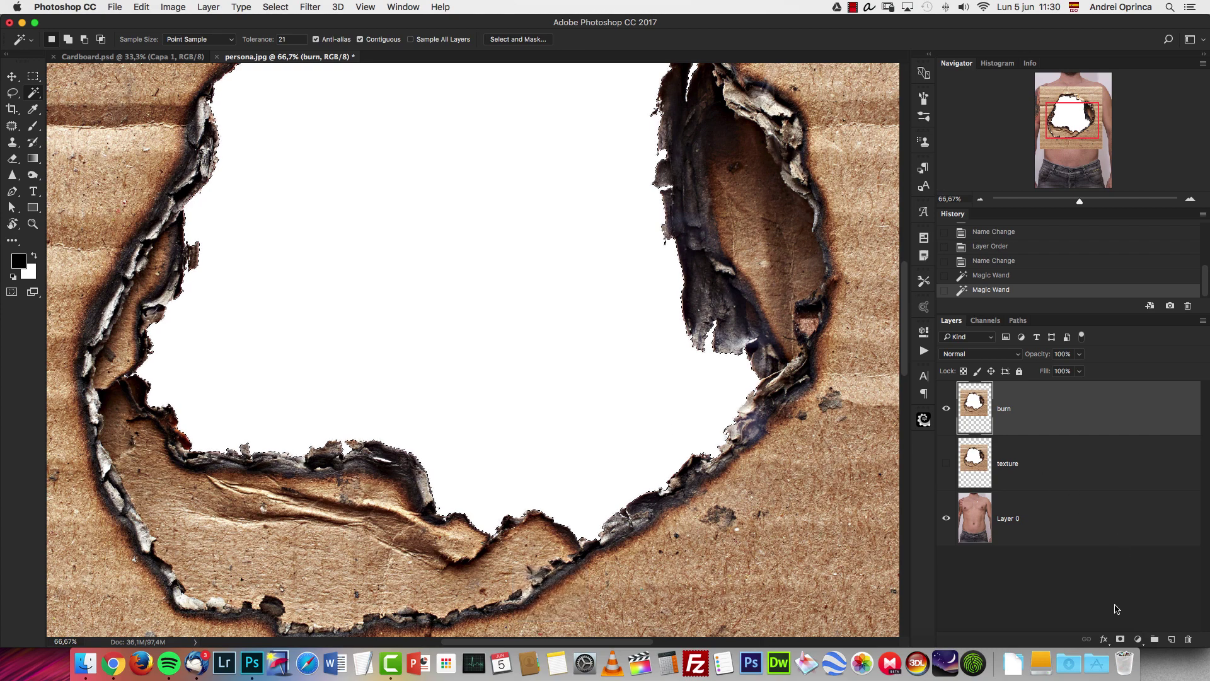
pyautogui.click(1121, 638)
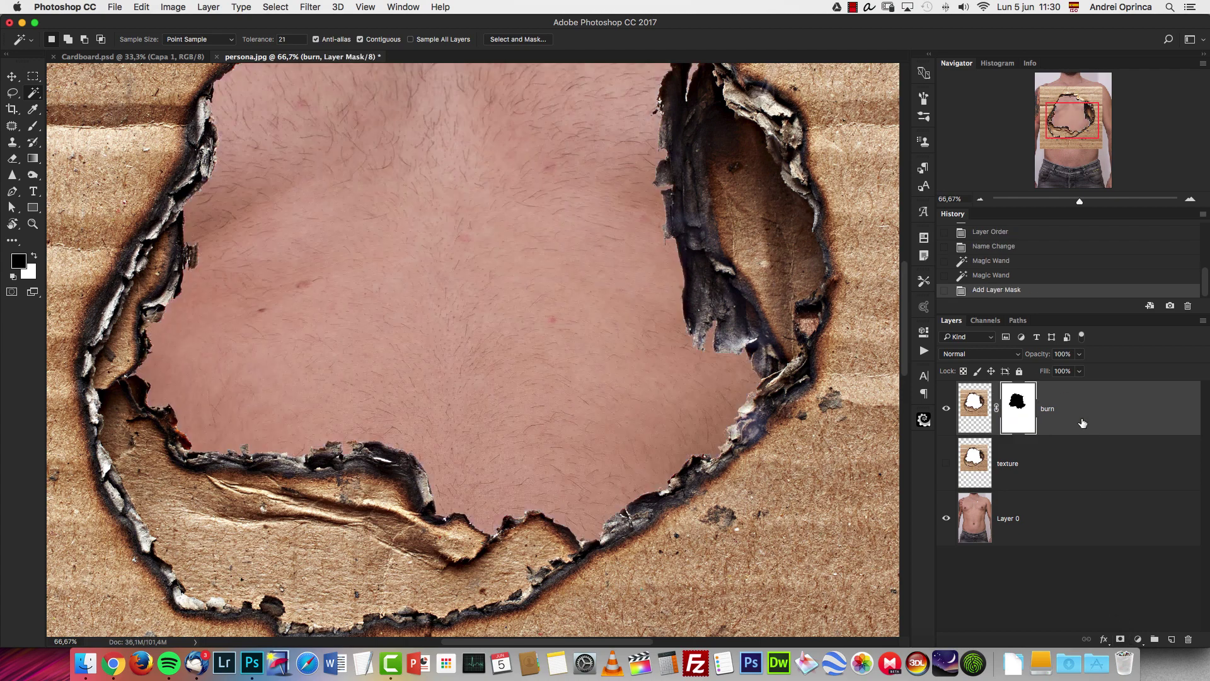
pyautogui.press('cmd+z')
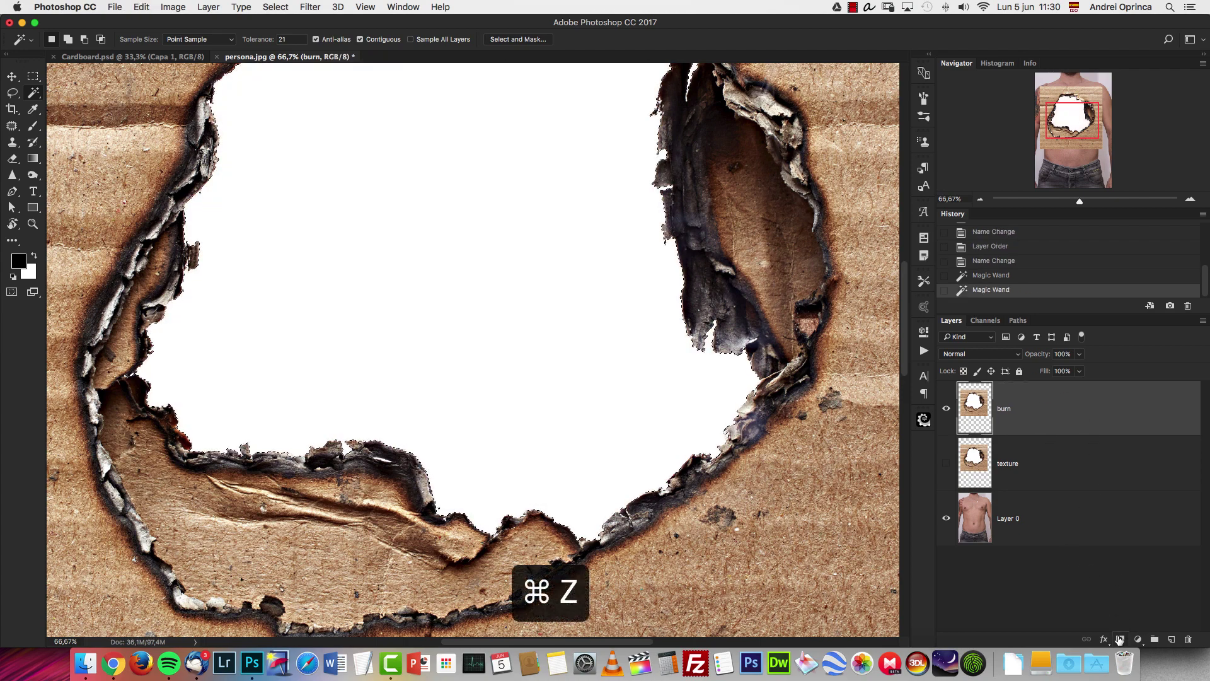
pyautogui.click(1122, 639)
pyautogui.press('super+z')
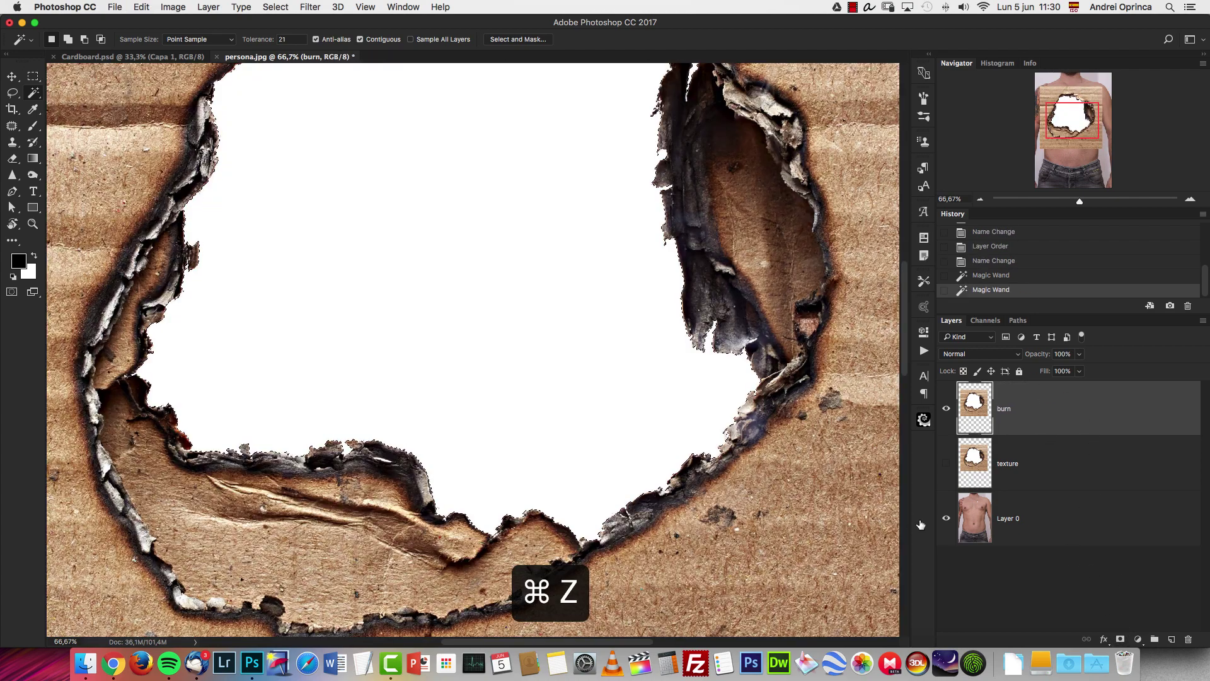
# Add an inverted layer mask to the burn layer so the selected white hole area is hidden
pyautogui.keyDown('alt'); pyautogui.click(1120, 639); pyautogui.keyUp('alt')
pyautogui.click(979, 201)
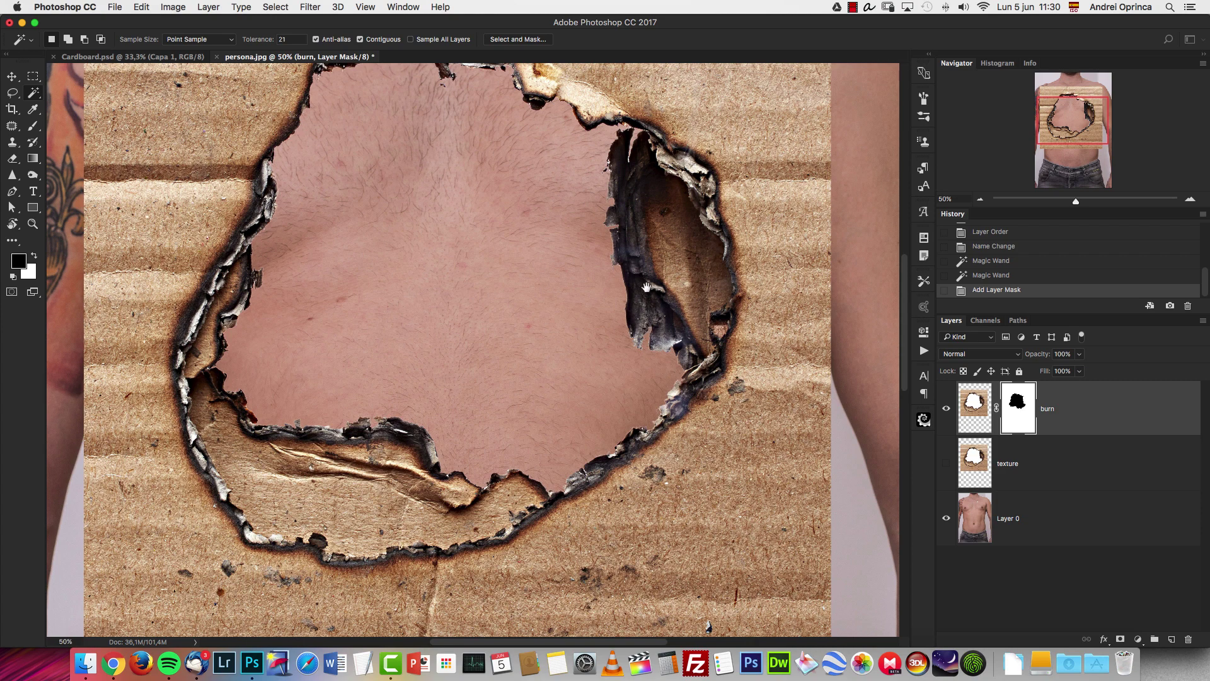
pyautogui.moveTo(669, 280); pyautogui.dragTo(704, 354)
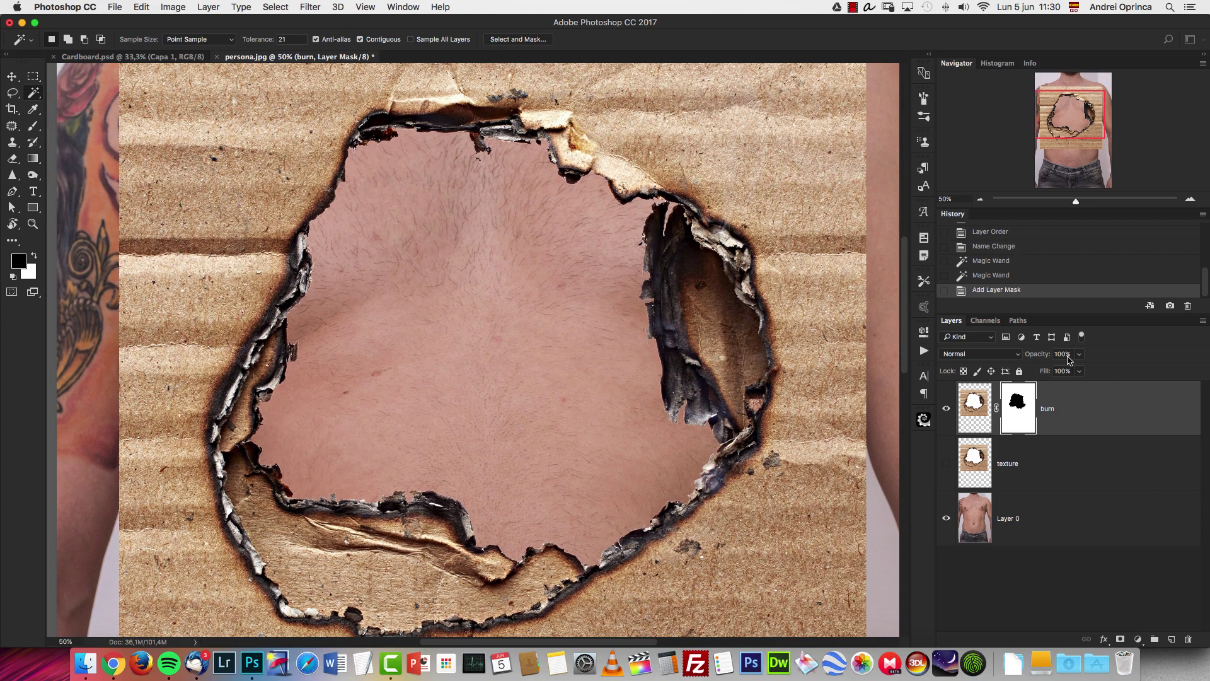
# Set up a hard round Brush of 40 px with 100% hardness for editing the burn layer's mask
pyautogui.press('b')
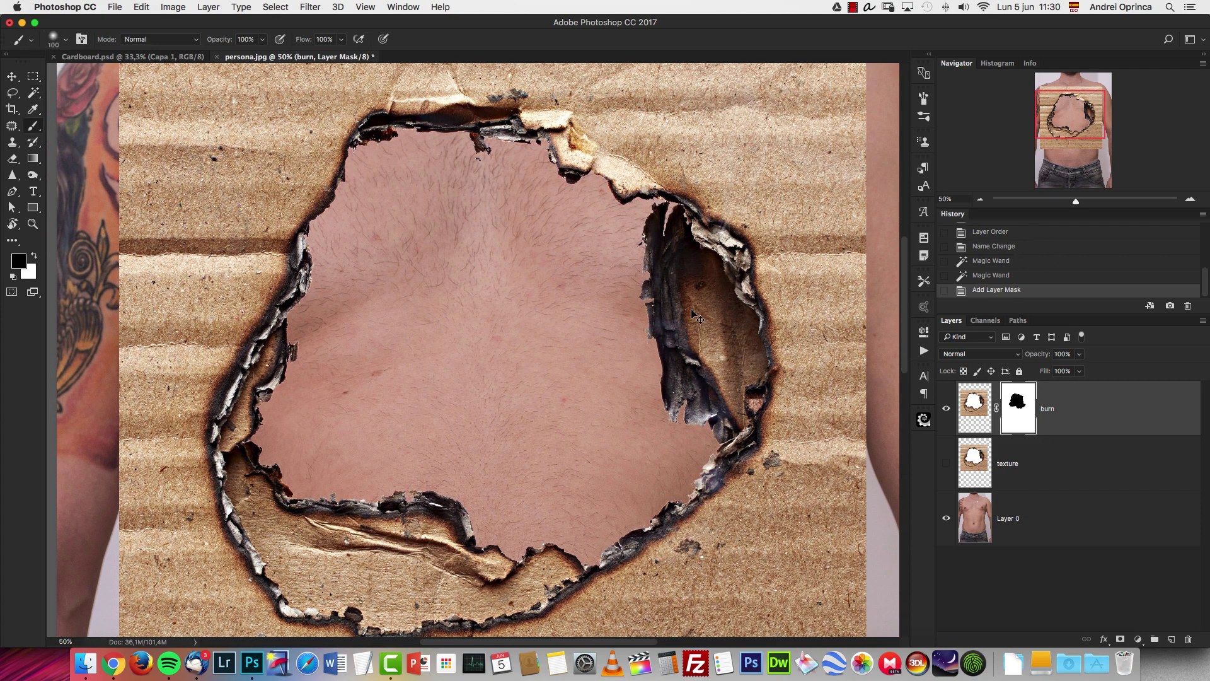
pyautogui.press('super+1')
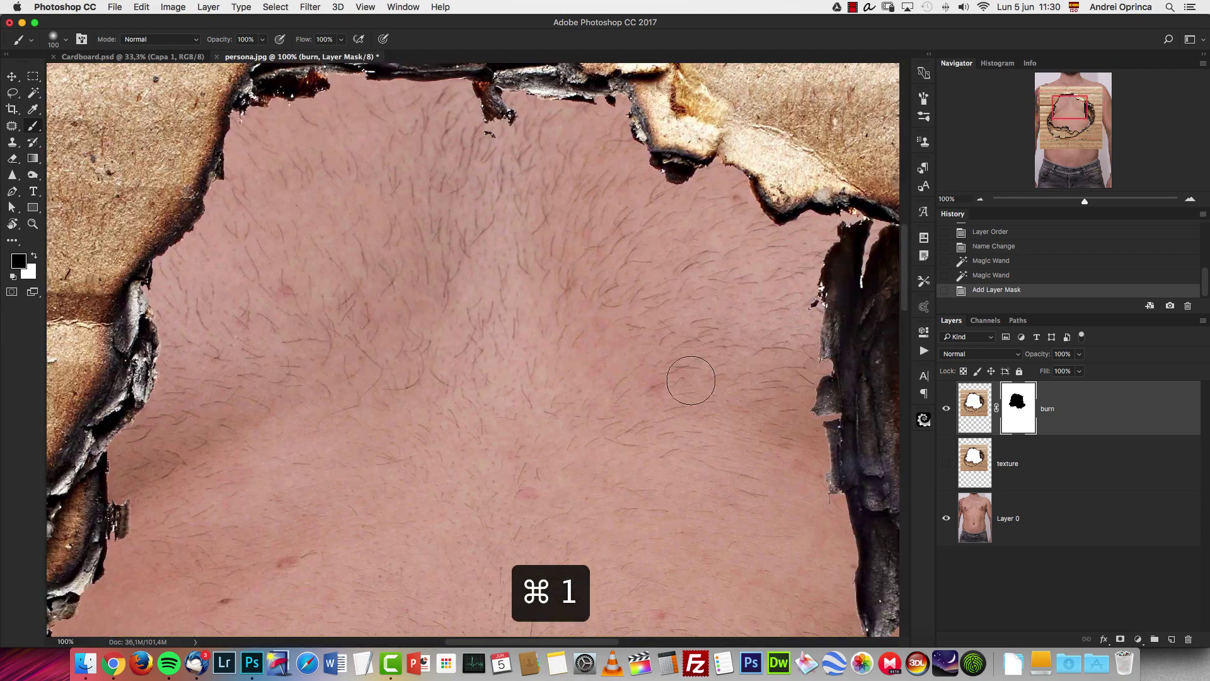
pyautogui.press('[')
pyautogui.press('[')
pyautogui.press('[')
pyautogui.press('[')
pyautogui.press('[')
pyautogui.press('[')
pyautogui.press('[')
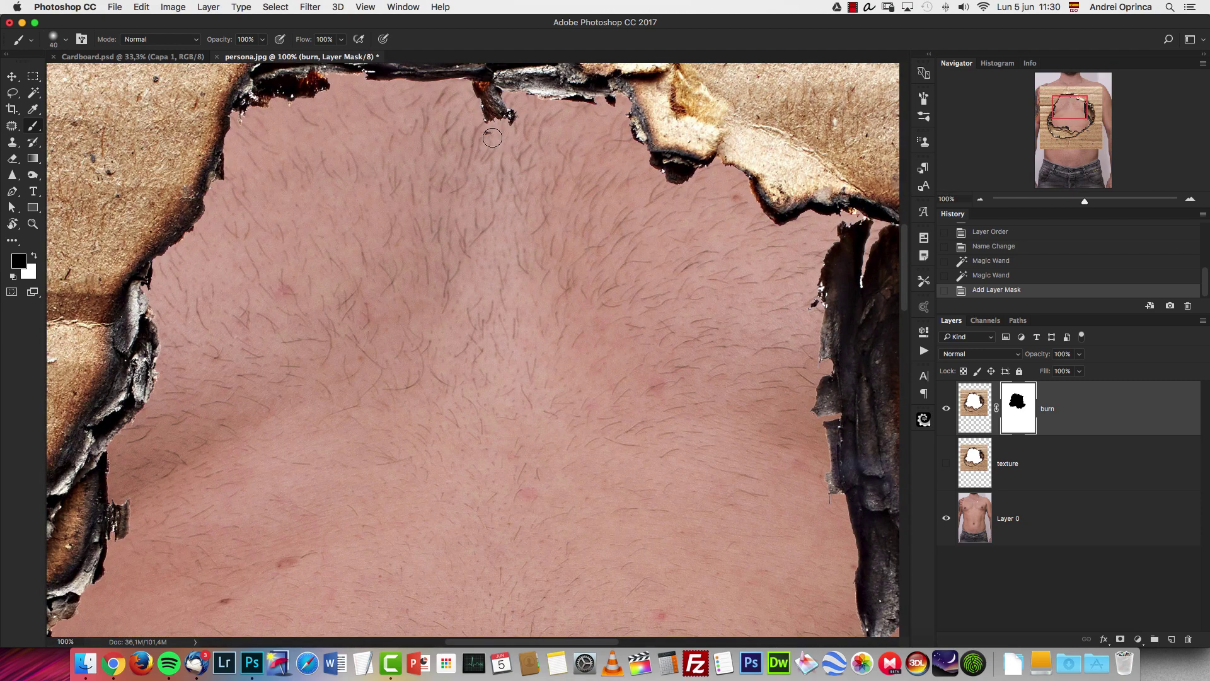
pyautogui.rightClick(491, 139)
pyautogui.moveTo(609, 207); pyautogui.dragTo(640, 208)
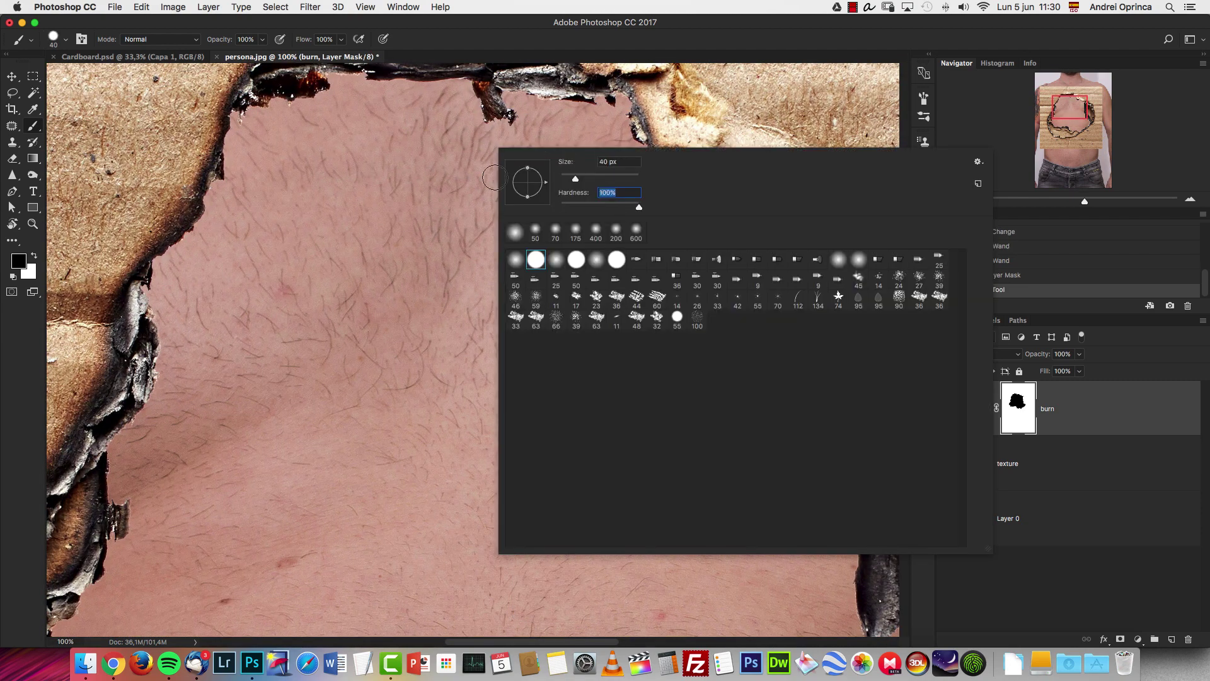
# Paint black on the burn mask over the stray leftover specks along the inner edge of the hole
pyautogui.click(483, 140)
pyautogui.moveTo(829, 331); pyautogui.dragTo(799, 302)
pyautogui.moveTo(395, 446); pyautogui.dragTo(581, 302)
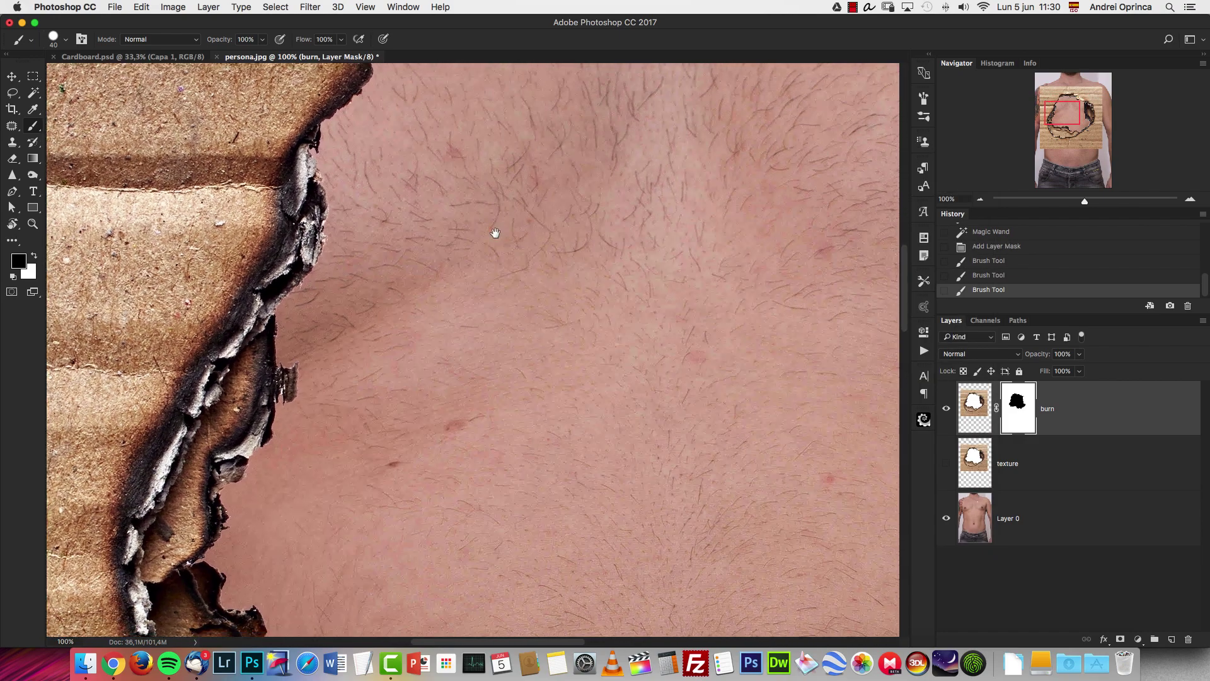
pyautogui.moveTo(638, 567); pyautogui.dragTo(621, 319)
pyautogui.click(979, 200)
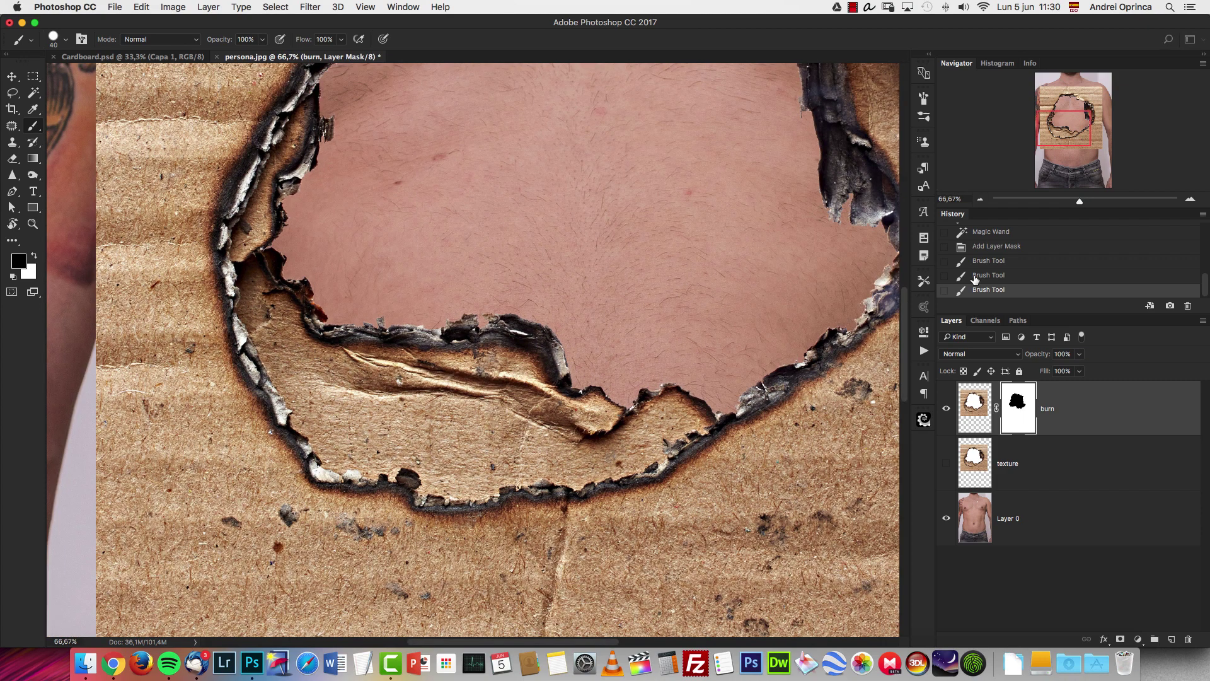
# Link the burn and texture layers together and make the texture layer visible
pyautogui.click(980, 200)
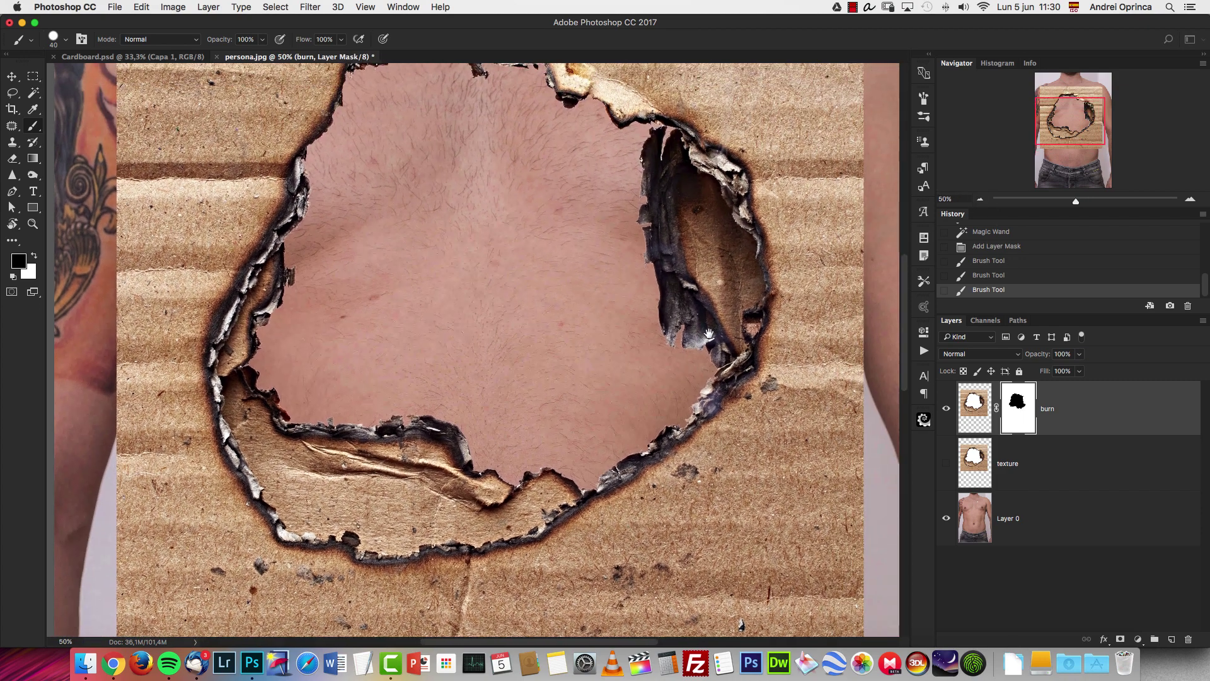
pyautogui.click(980, 200)
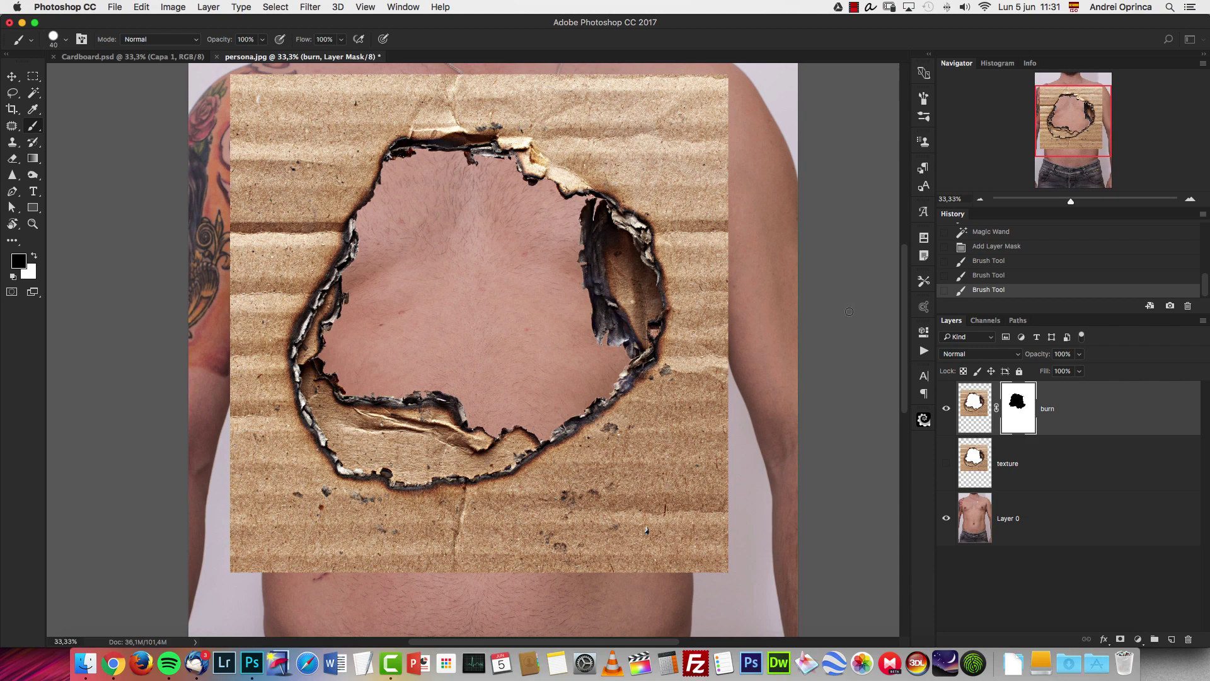
pyautogui.click(980, 200)
pyautogui.moveTo(668, 301); pyautogui.dragTo(670, 319)
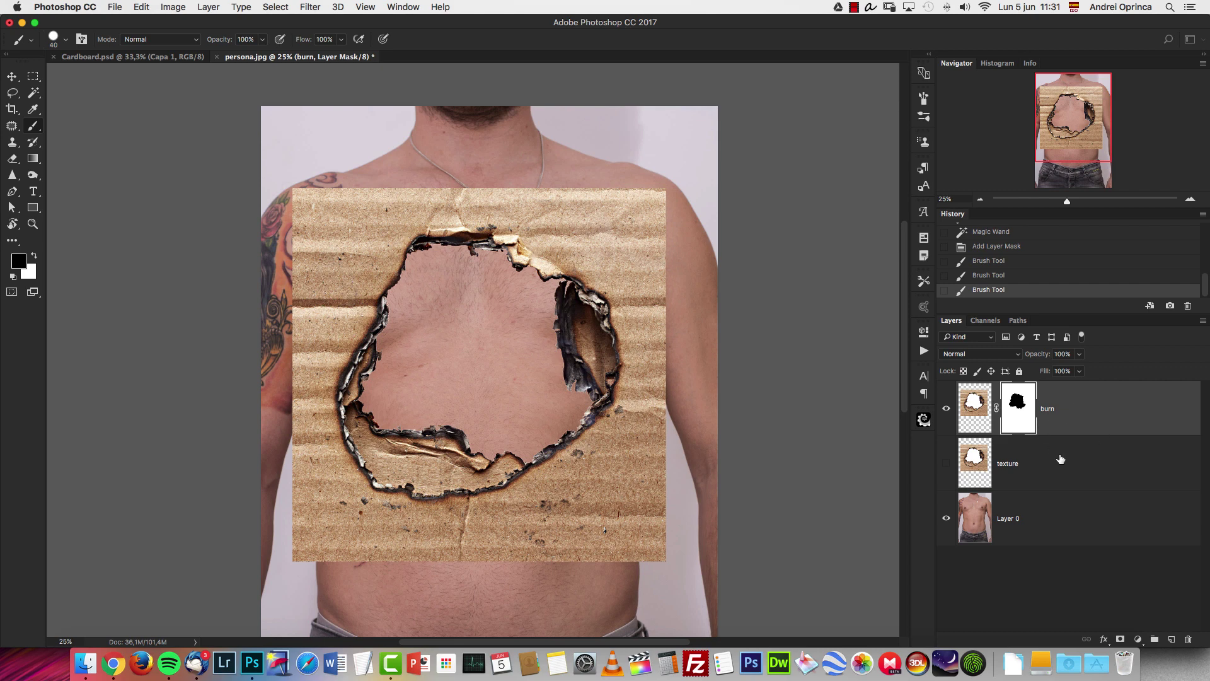
pyautogui.press('super+2')
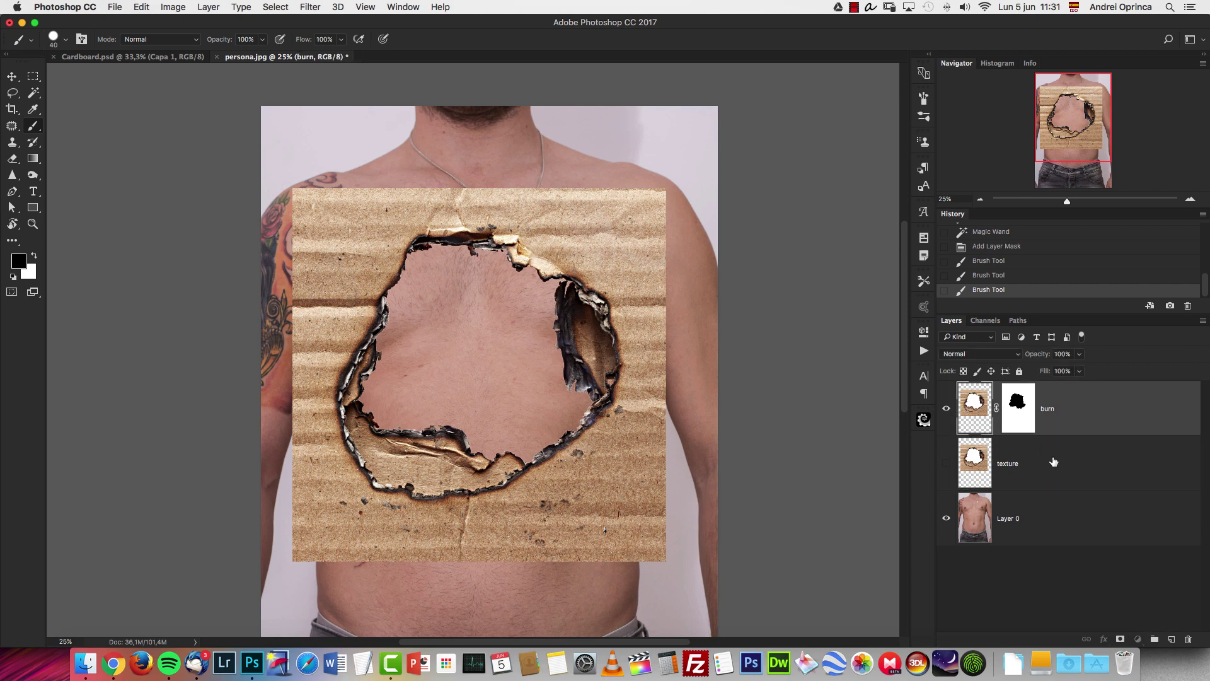
pyautogui.keyDown('shift'); pyautogui.click(1053, 462); pyautogui.keyUp('shift')
pyautogui.rightClick(1084, 448)
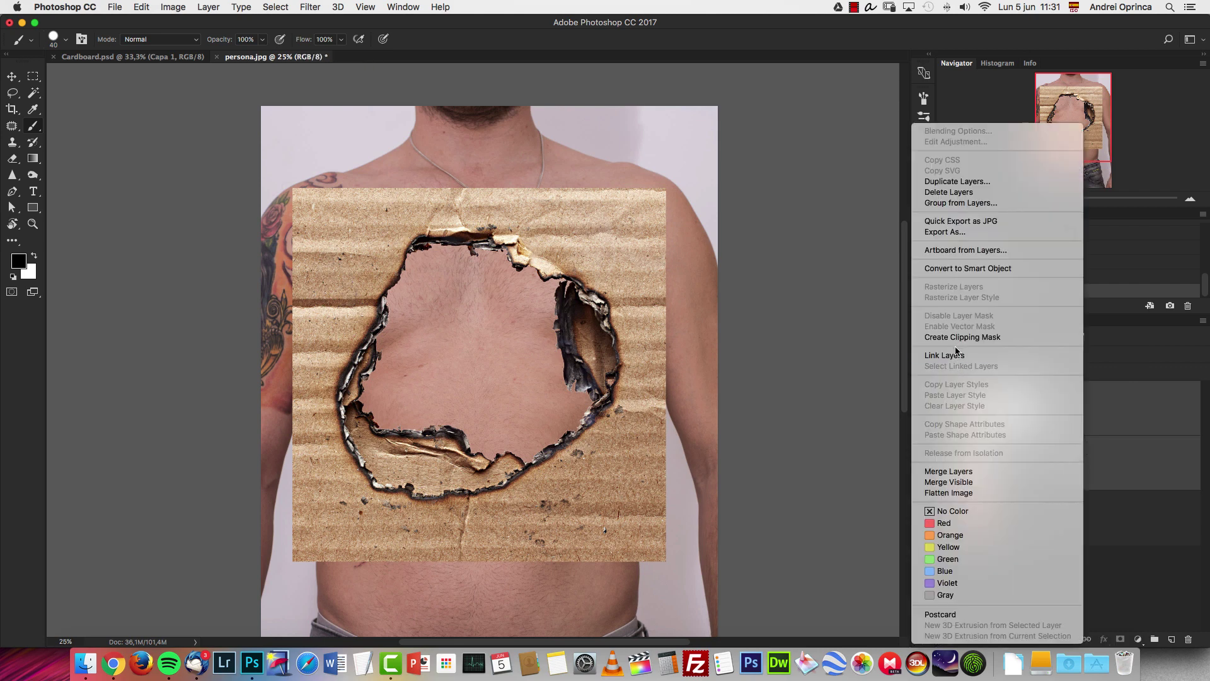
pyautogui.click(955, 356)
pyautogui.click(1075, 416)
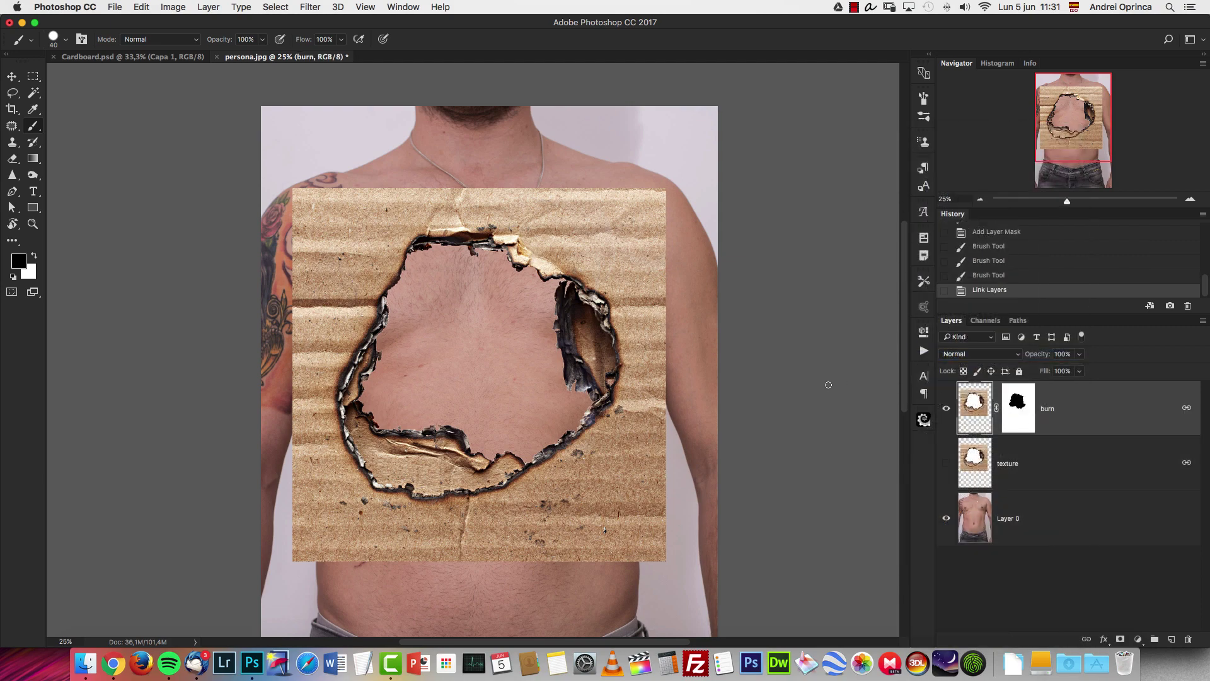
pyautogui.click(945, 462)
# Test-move the linked cardboard layers, undo the move, and toggle the burn layer's mask off and on again
pyautogui.press('v')
pyautogui.moveTo(642, 394)
pyautogui.mouseDown()
pyautogui.moveTo(698, 364)
pyautogui.moveTo(677, 404)
pyautogui.mouseUp()
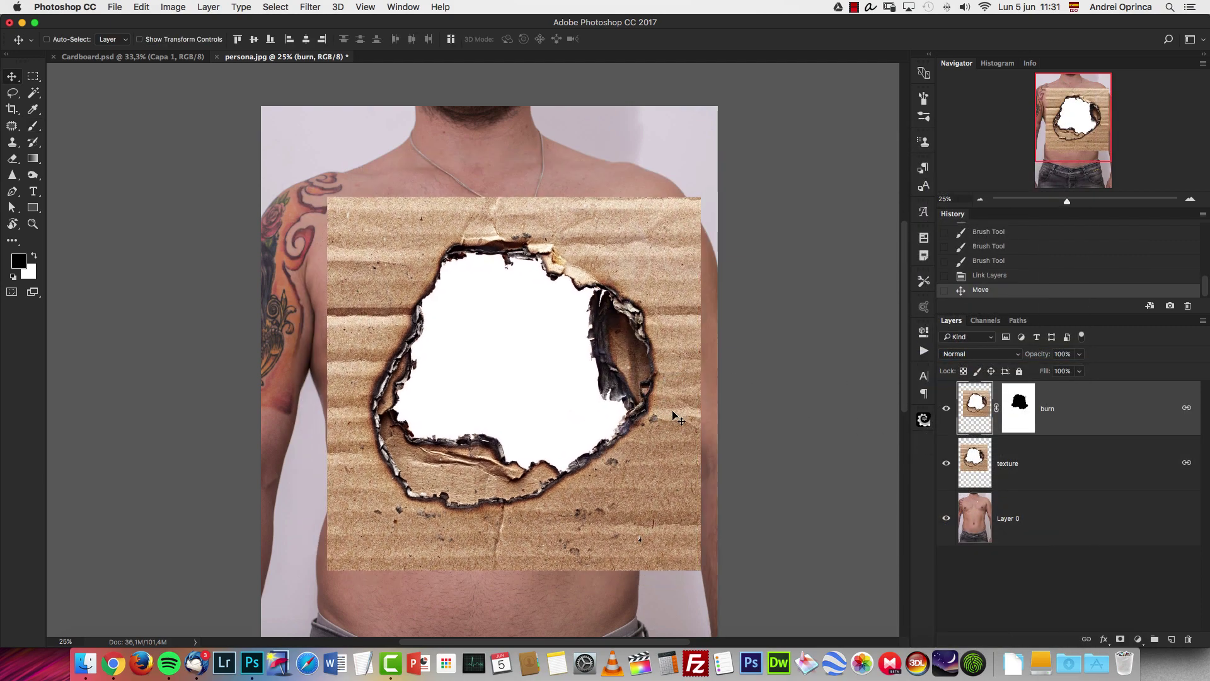
pyautogui.press('super+z')
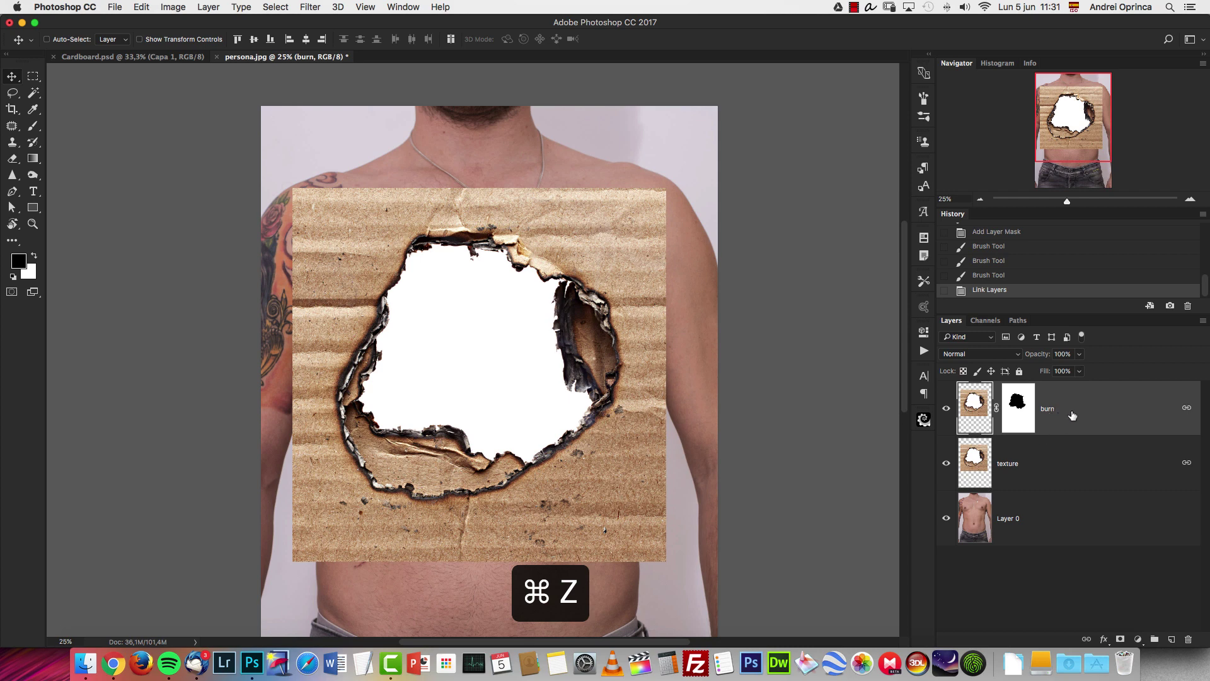
pyautogui.keyDown('shift'); pyautogui.click(1021, 410); pyautogui.keyUp('shift')
pyautogui.keyDown('shift'); pyautogui.click(1020, 411); pyautogui.keyUp('shift')
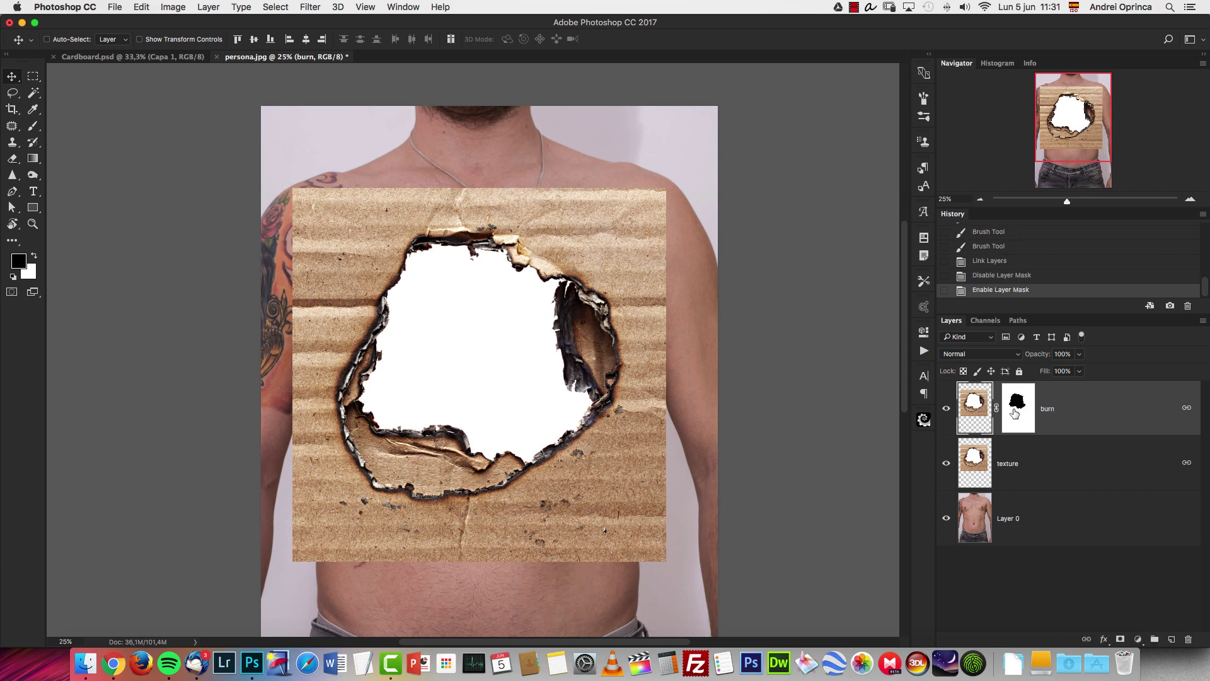
# Hide the burn layer and set the texture layer's blend mode to Multiply
pyautogui.click(947, 409)
pyautogui.click(1034, 457)
pyautogui.click(946, 463)
pyautogui.click(946, 463)
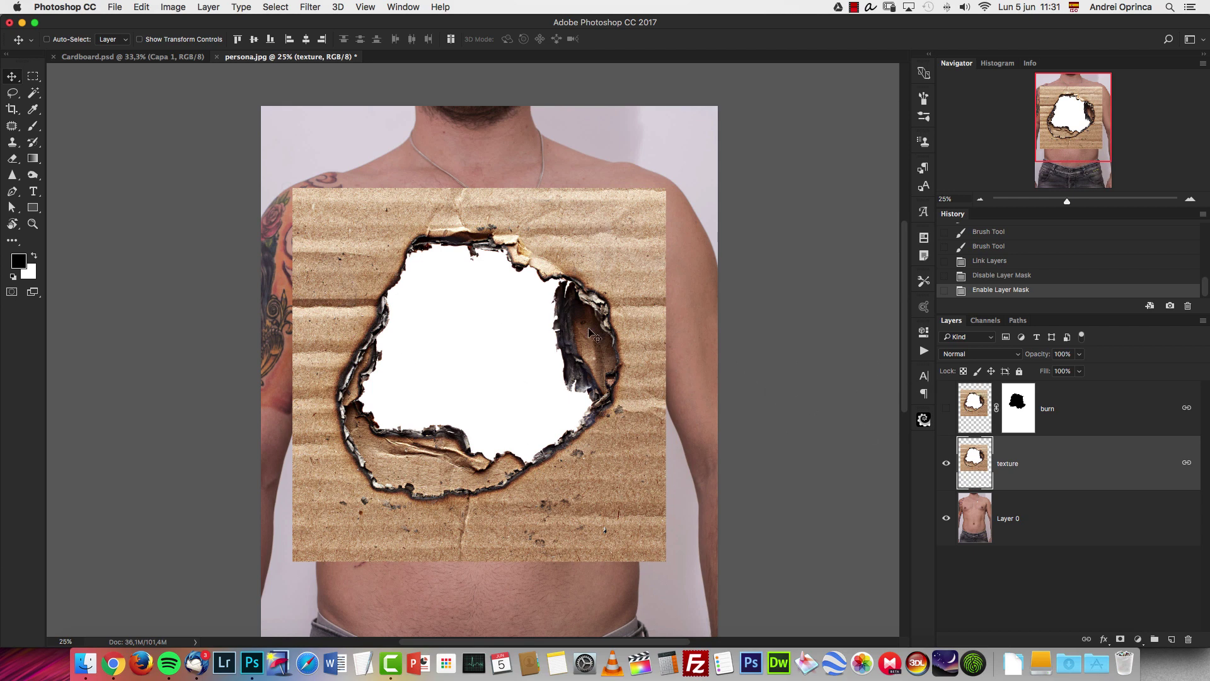
pyautogui.click(980, 355)
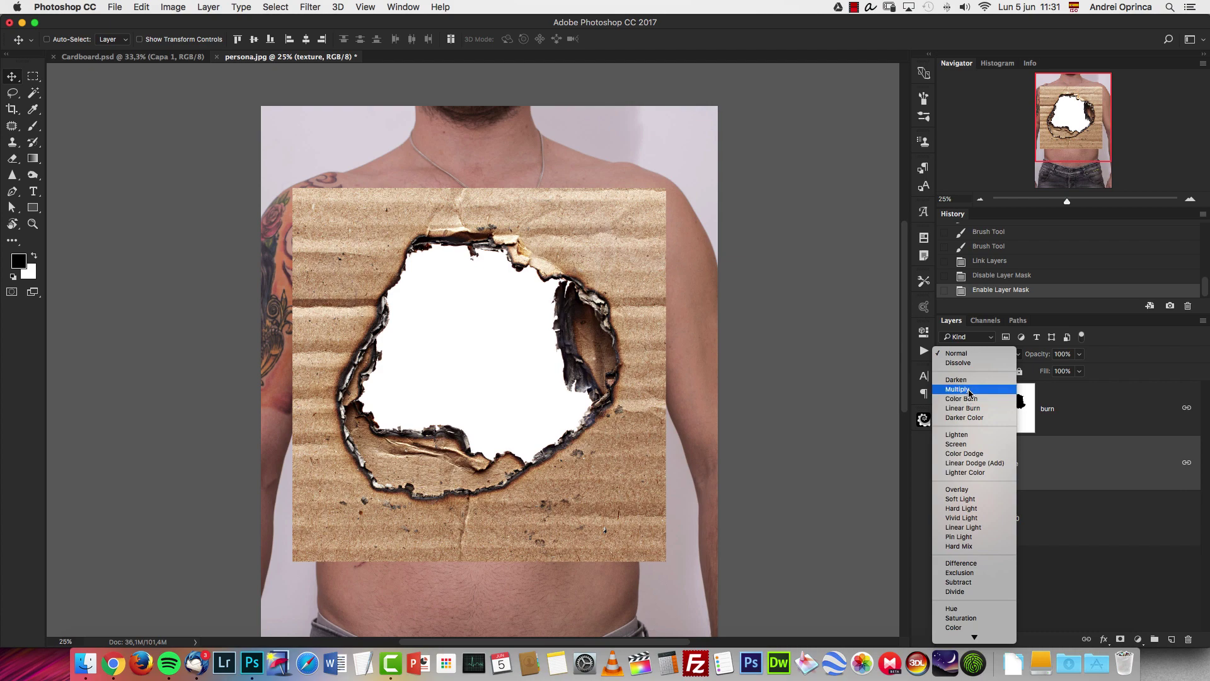
pyautogui.click(969, 390)
# Examine the hole's charred edge up close and compare it with the burn layer shown and hidden
pyautogui.press('super+1')
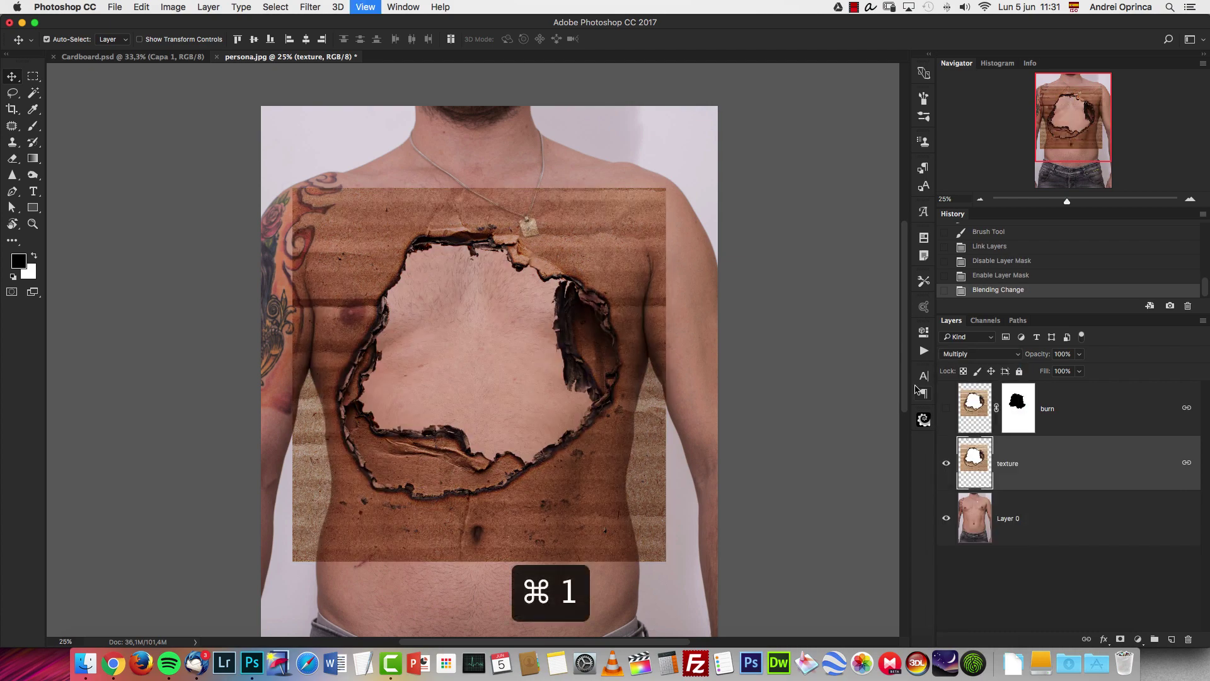
pyautogui.click(981, 199)
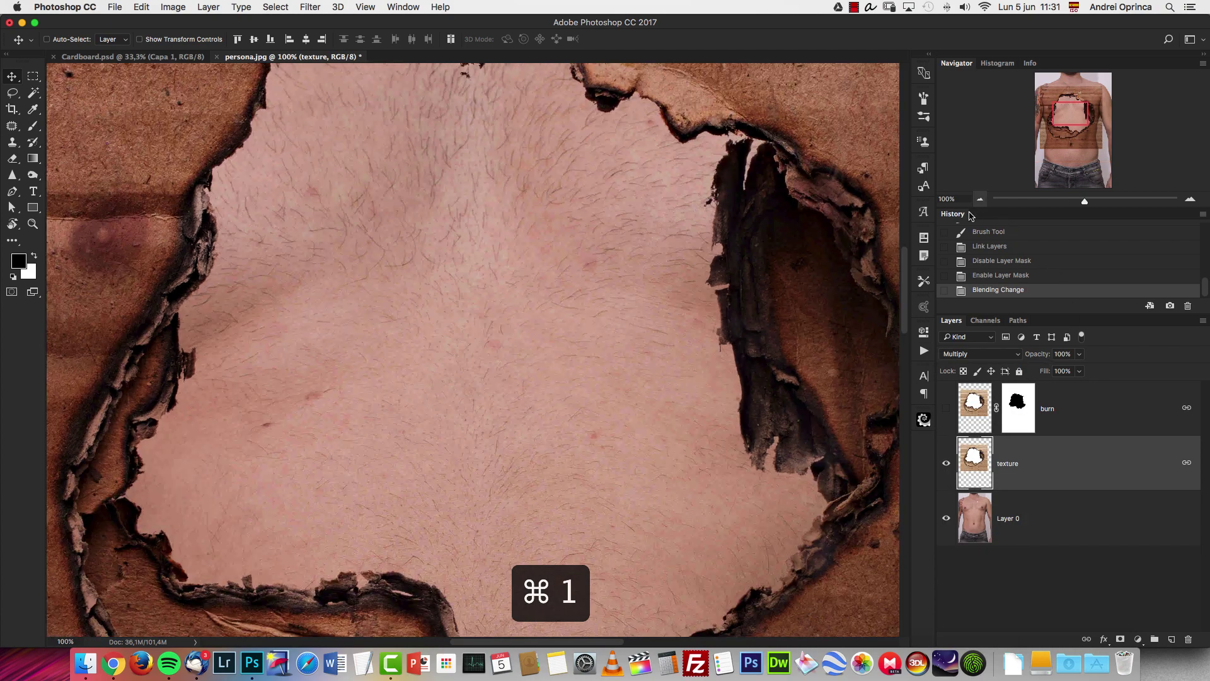
pyautogui.moveTo(370, 257); pyautogui.dragTo(573, 364)
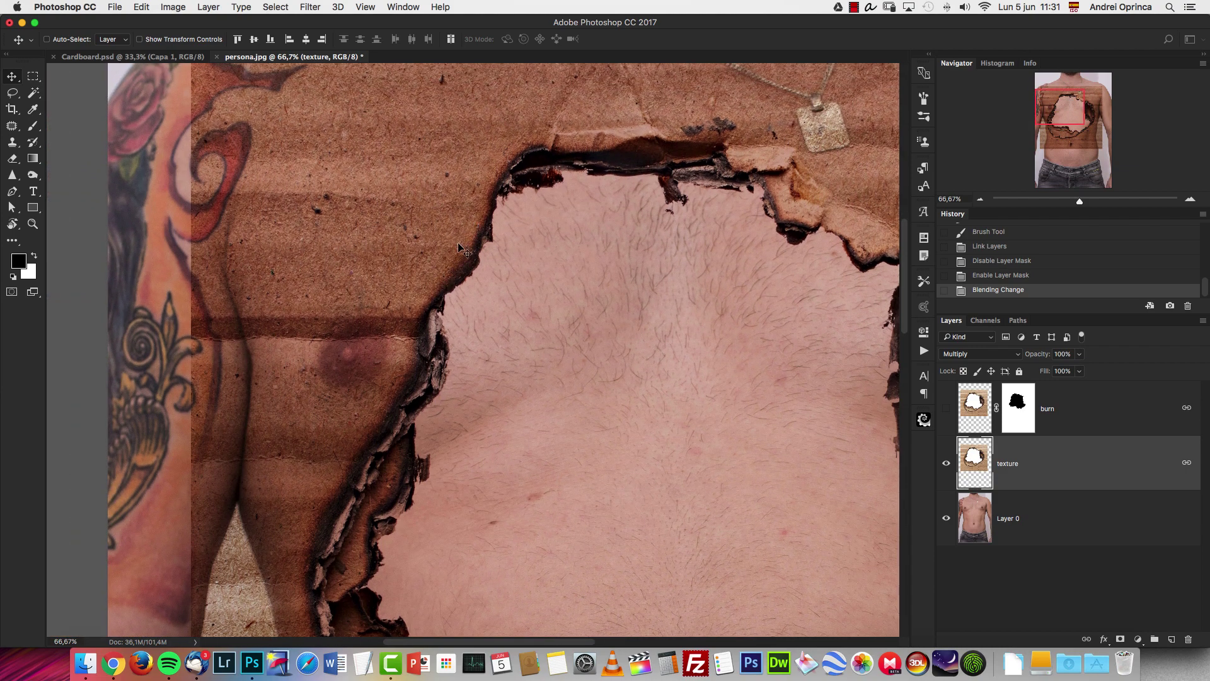
pyautogui.scroll(-5, 407, 384)
pyautogui.hscroll(-3, 407, 384)
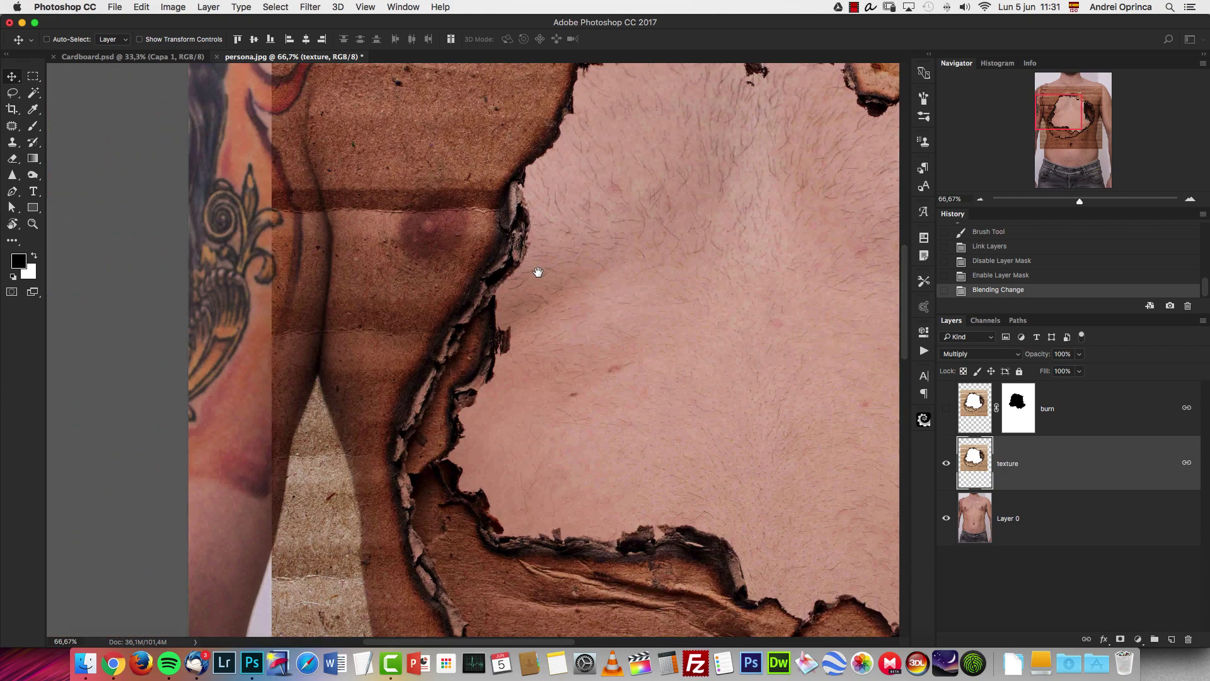
pyautogui.click(947, 409)
pyautogui.click(1061, 409)
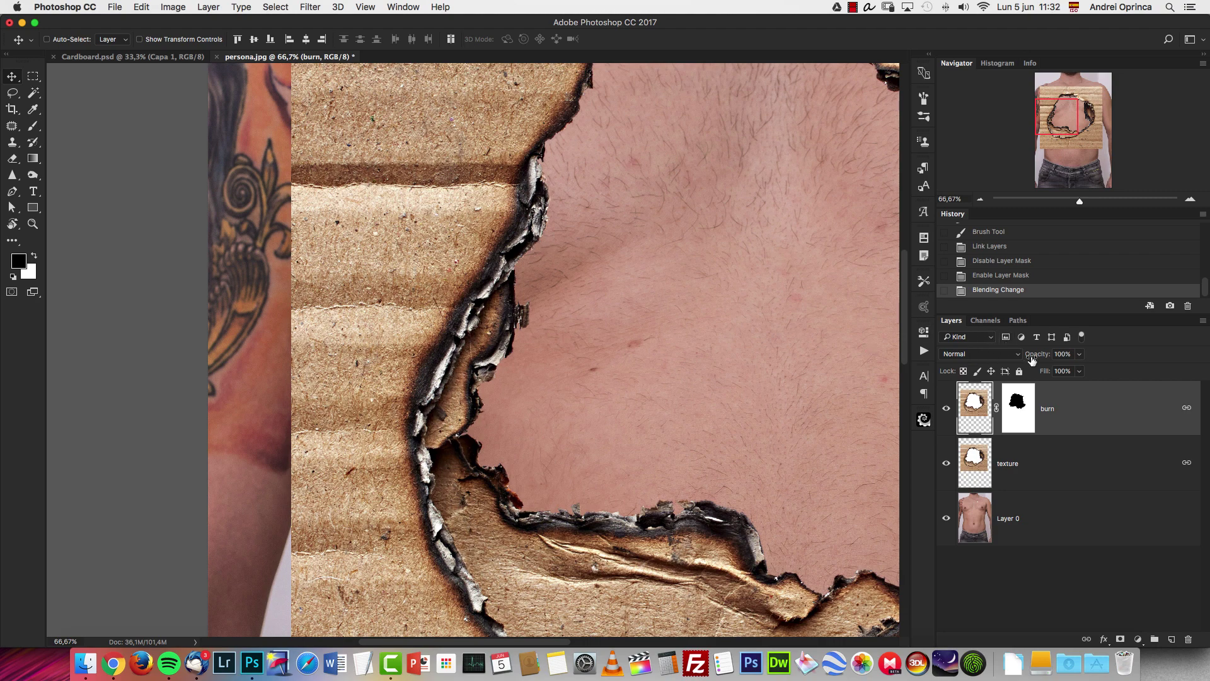
pyautogui.click(946, 408)
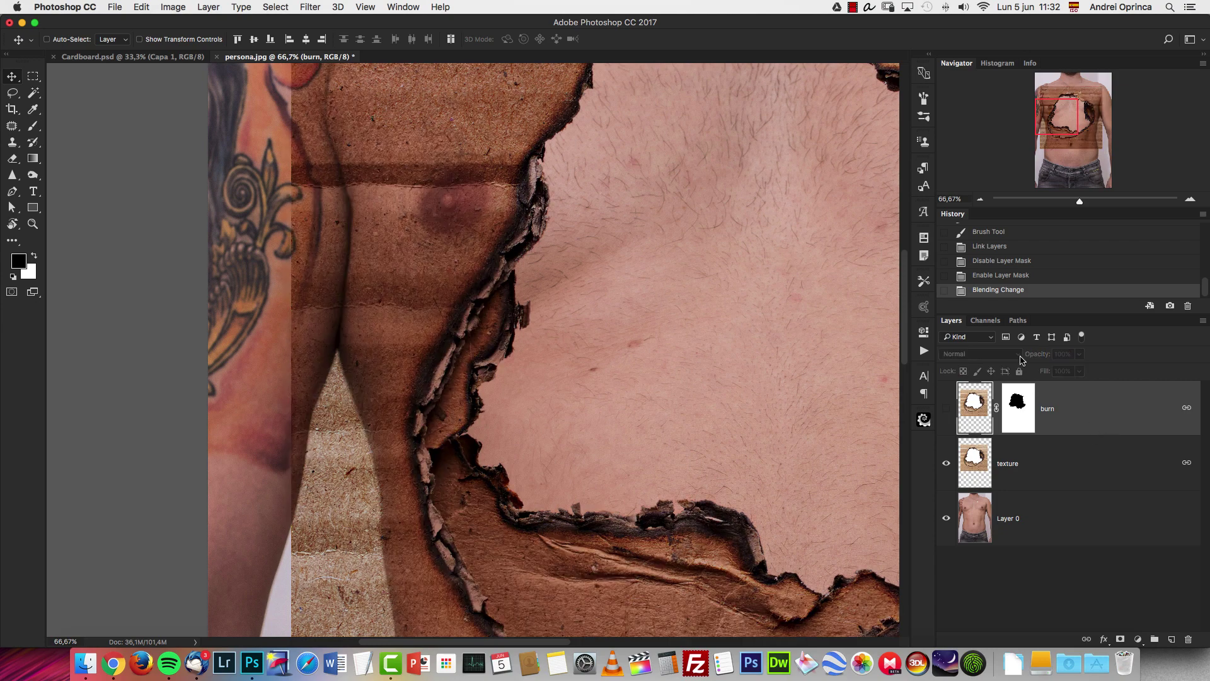
# Add a white layer mask to the texture layer
pyautogui.click(980, 200)
pyautogui.click(1075, 470)
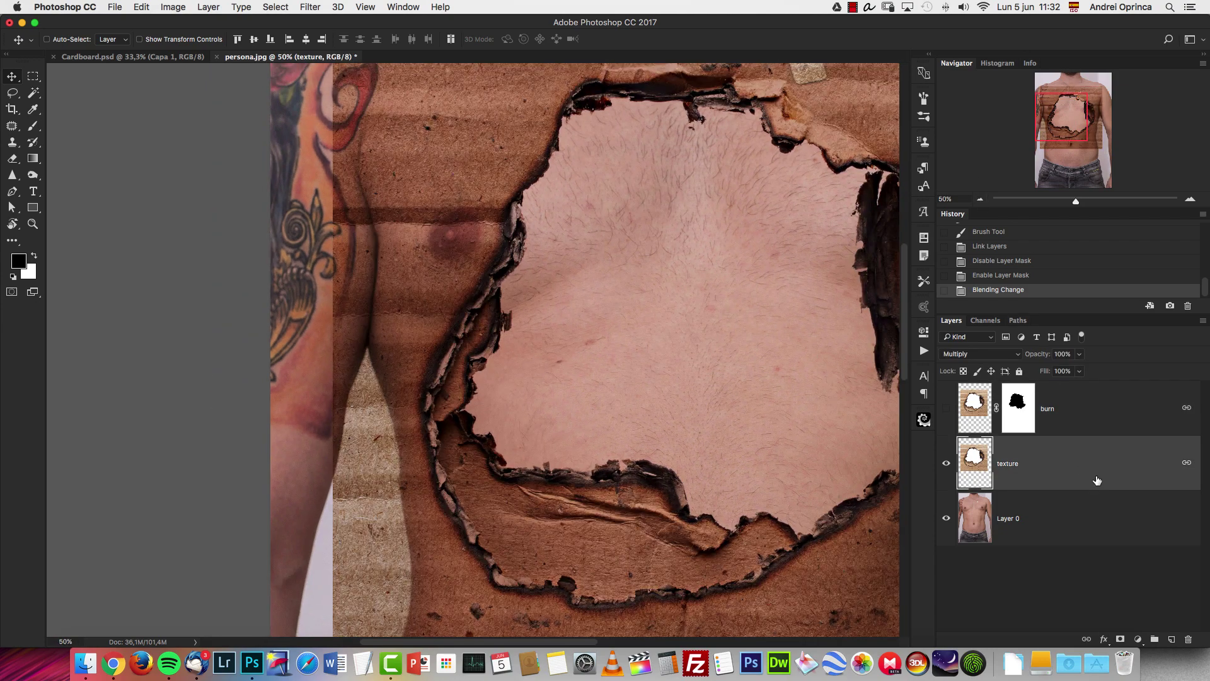
pyautogui.click(1119, 640)
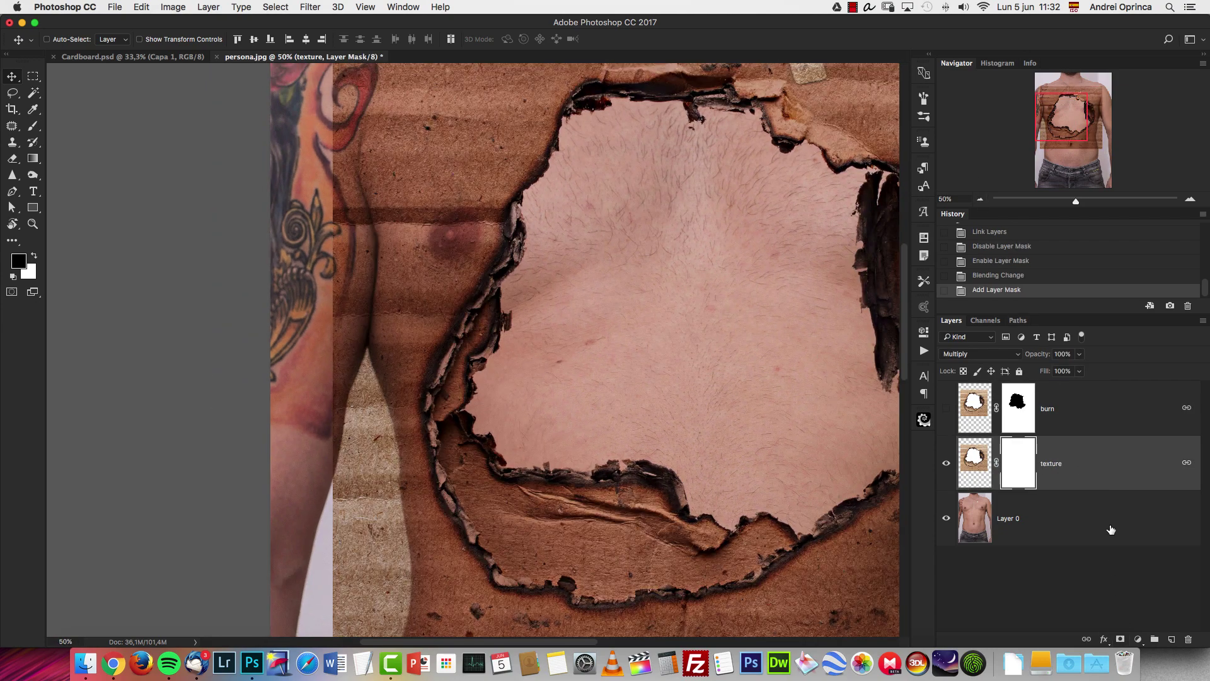
# Set up a large soft round Brush of 400 px for painting on the texture layer's mask
pyautogui.click(981, 200)
pyautogui.click(981, 200)
pyautogui.click(981, 200)
pyautogui.press('b')
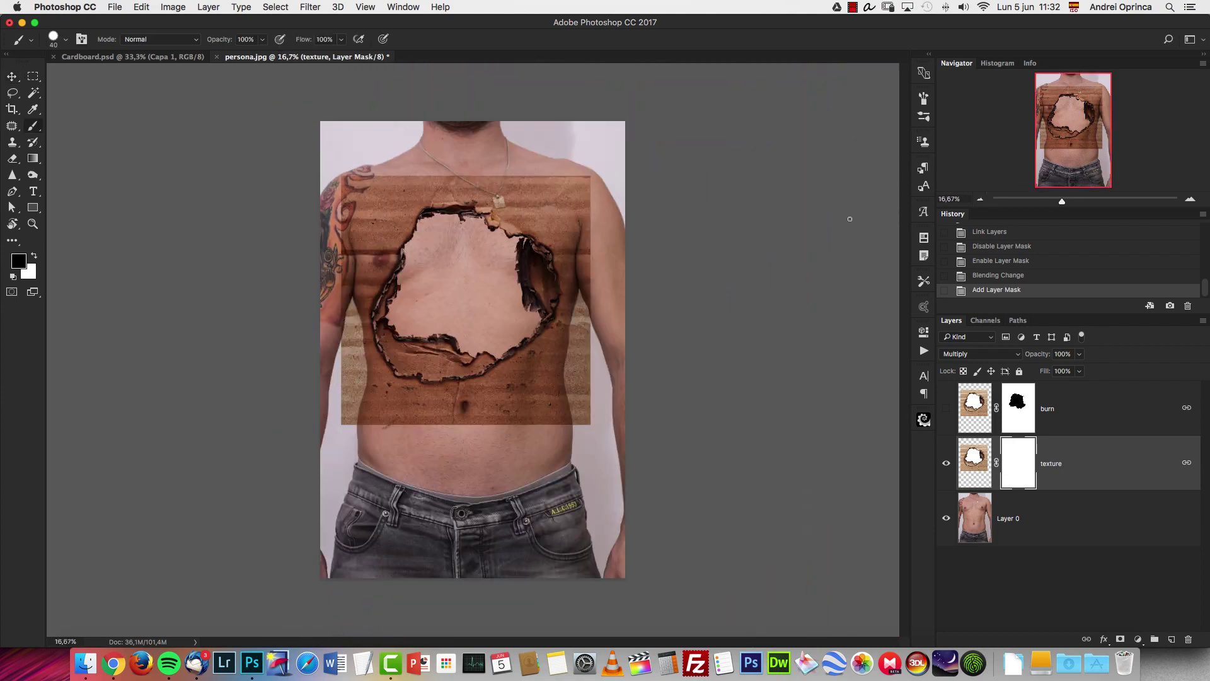
pyautogui.press(']')
pyautogui.press(']')
pyautogui.press(']')
pyautogui.press(']')
pyautogui.rightClick(592, 174)
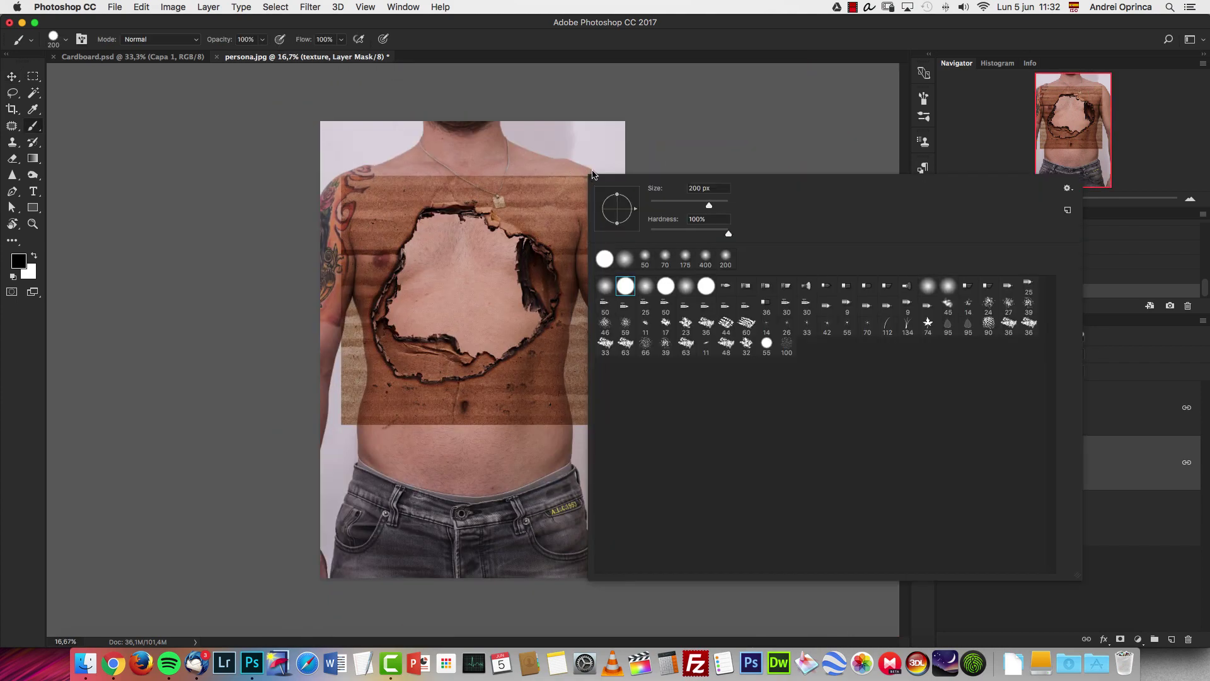
pyautogui.click(661, 231)
pyautogui.press('Return')
pyautogui.press(']')
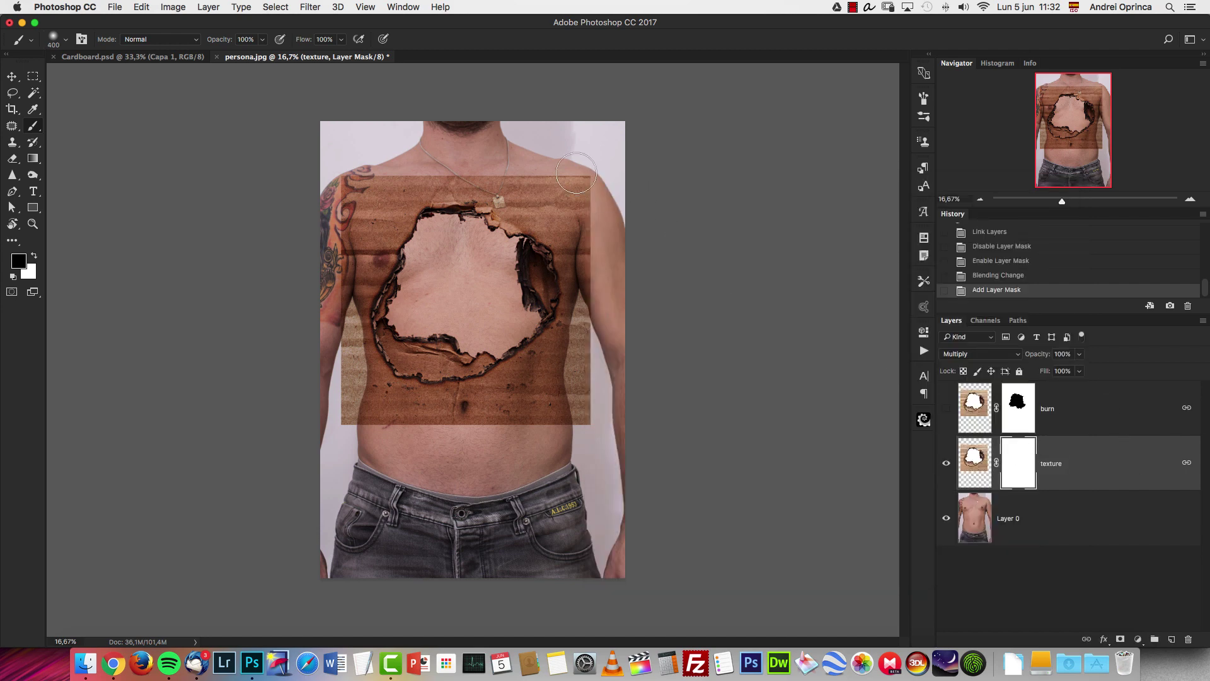
# Paint black on the texture mask around the hole to hide the cardboard's square outer edges, using a brush of up to 500 px
pyautogui.moveTo(576, 173)
pyautogui.mouseDown()
pyautogui.moveTo(603, 183)
pyautogui.moveTo(625, 268)
pyautogui.mouseUp()
pyautogui.moveTo(615, 264)
pyautogui.mouseDown()
pyautogui.moveTo(603, 223)
pyautogui.moveTo(611, 276)
pyautogui.mouseUp()
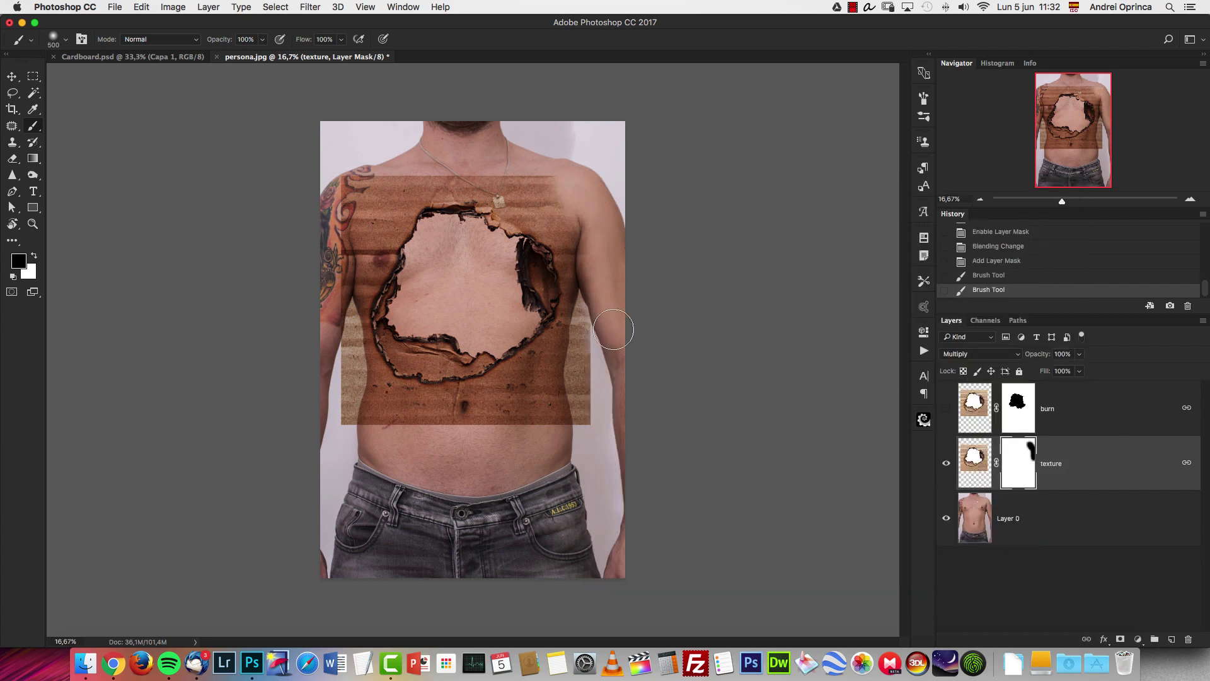
pyautogui.moveTo(614, 329)
pyautogui.mouseDown()
pyautogui.moveTo(551, 440)
pyautogui.moveTo(607, 301)
pyautogui.moveTo(591, 350)
pyautogui.moveTo(523, 408)
pyautogui.moveTo(542, 392)
pyautogui.moveTo(438, 432)
pyautogui.moveTo(337, 412)
pyautogui.moveTo(346, 422)
pyautogui.moveTo(330, 268)
pyautogui.moveTo(355, 163)
pyautogui.moveTo(474, 163)
pyautogui.moveTo(558, 203)
pyautogui.mouseUp()
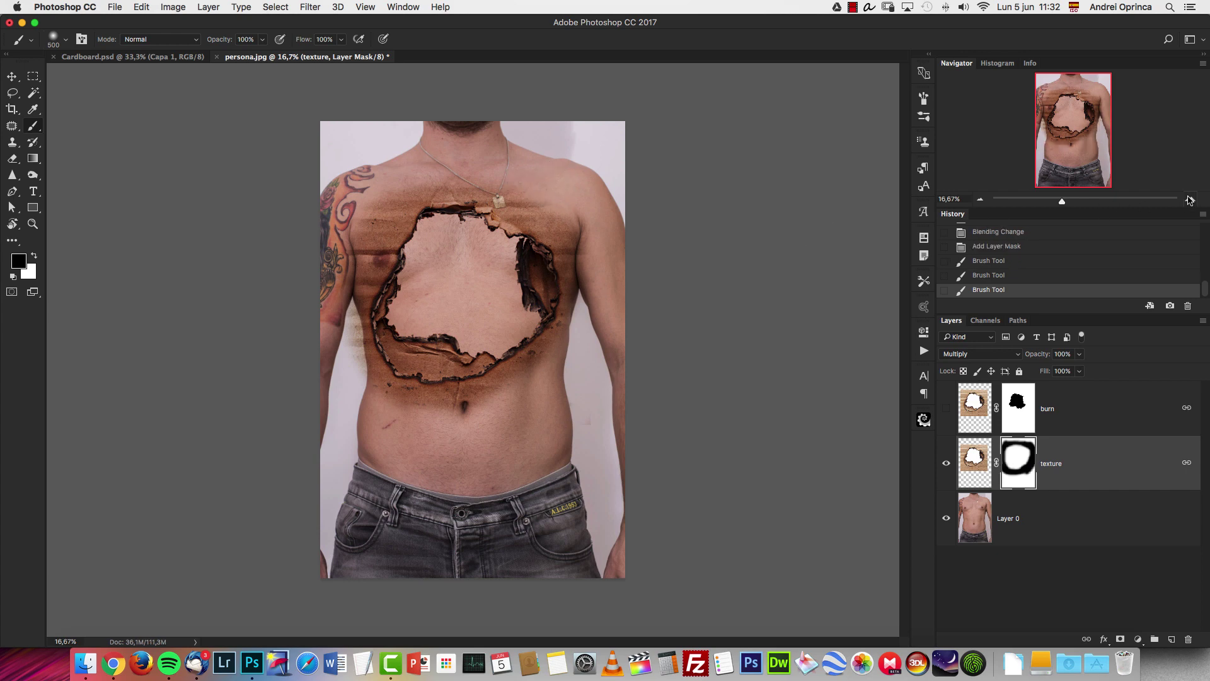
# Paint black on the texture mask with a smaller soft brush over the cardboard between the tattooed arm and the torso
pyautogui.click(1189, 199)
pyautogui.hscroll(-5, 454, 280)
pyautogui.press('[')
pyautogui.press('[')
pyautogui.press('[')
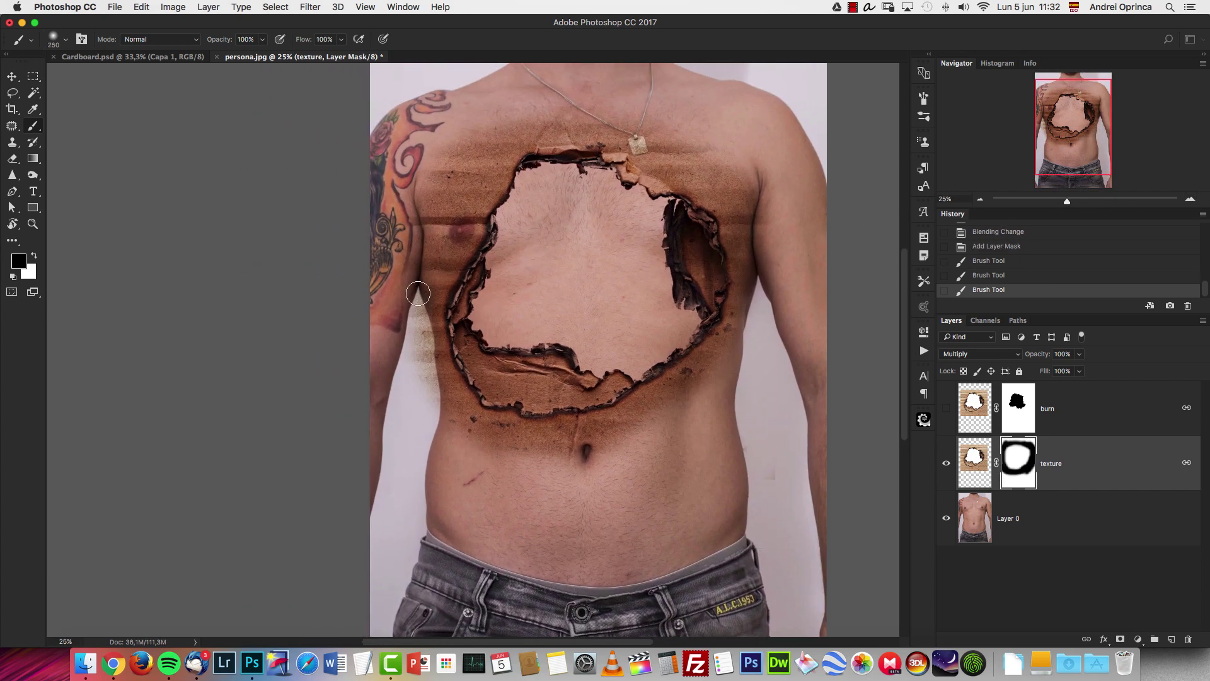
pyautogui.press('[')
pyautogui.moveTo(418, 264); pyautogui.dragTo(424, 368)
pyautogui.moveTo(423, 365)
pyautogui.mouseDown()
pyautogui.moveTo(430, 399)
pyautogui.moveTo(463, 435)
pyautogui.mouseUp()
# Fade the cardboard on the tattooed side of the chest and below the hole by painting black on the texture mask at 400 px
pyautogui.press(']')
pyautogui.press(']')
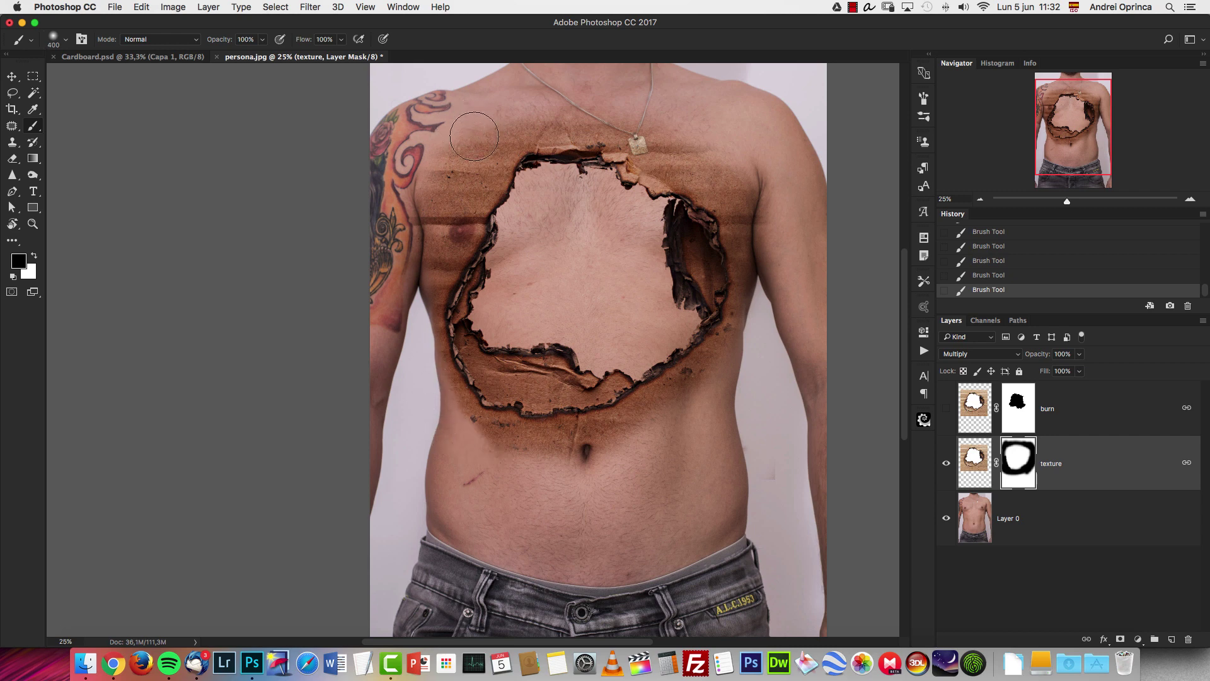
pyautogui.moveTo(473, 138)
pyautogui.mouseDown()
pyautogui.moveTo(443, 162)
pyautogui.moveTo(428, 216)
pyautogui.mouseUp()
pyautogui.moveTo(526, 108)
pyautogui.mouseDown()
pyautogui.moveTo(501, 112)
pyautogui.moveTo(473, 240)
pyautogui.mouseUp()
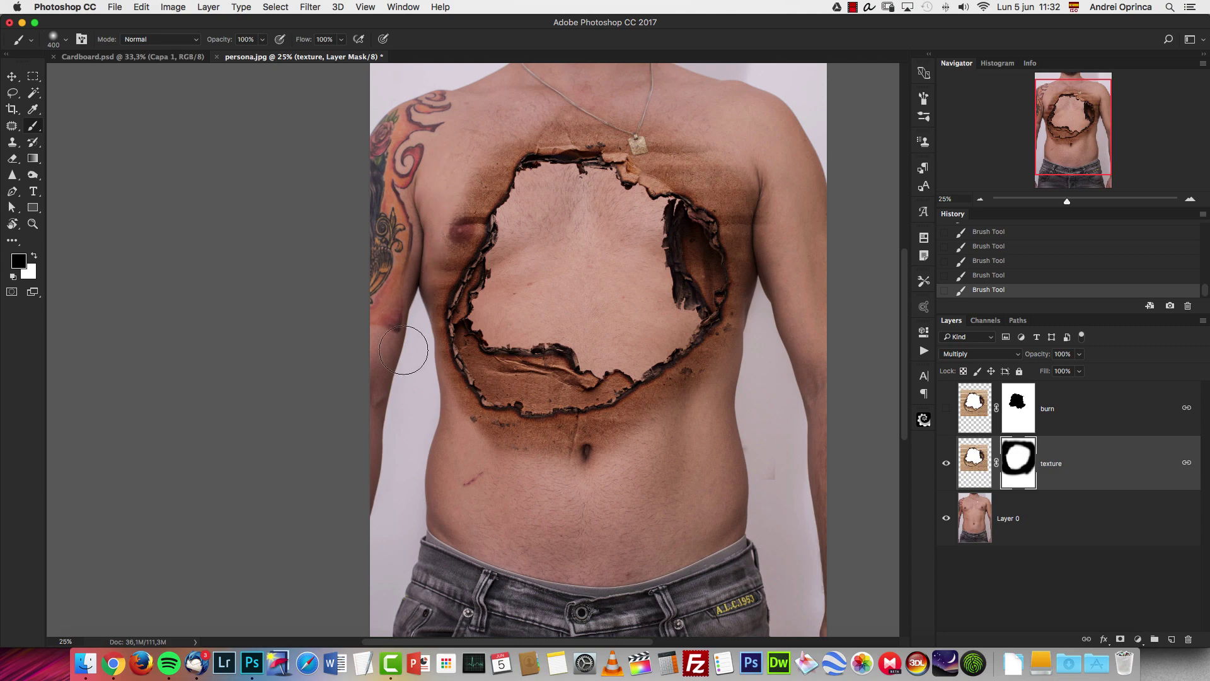
pyautogui.moveTo(650, 441)
pyautogui.mouseDown()
pyautogui.moveTo(543, 462)
pyautogui.moveTo(483, 438)
pyautogui.mouseUp()
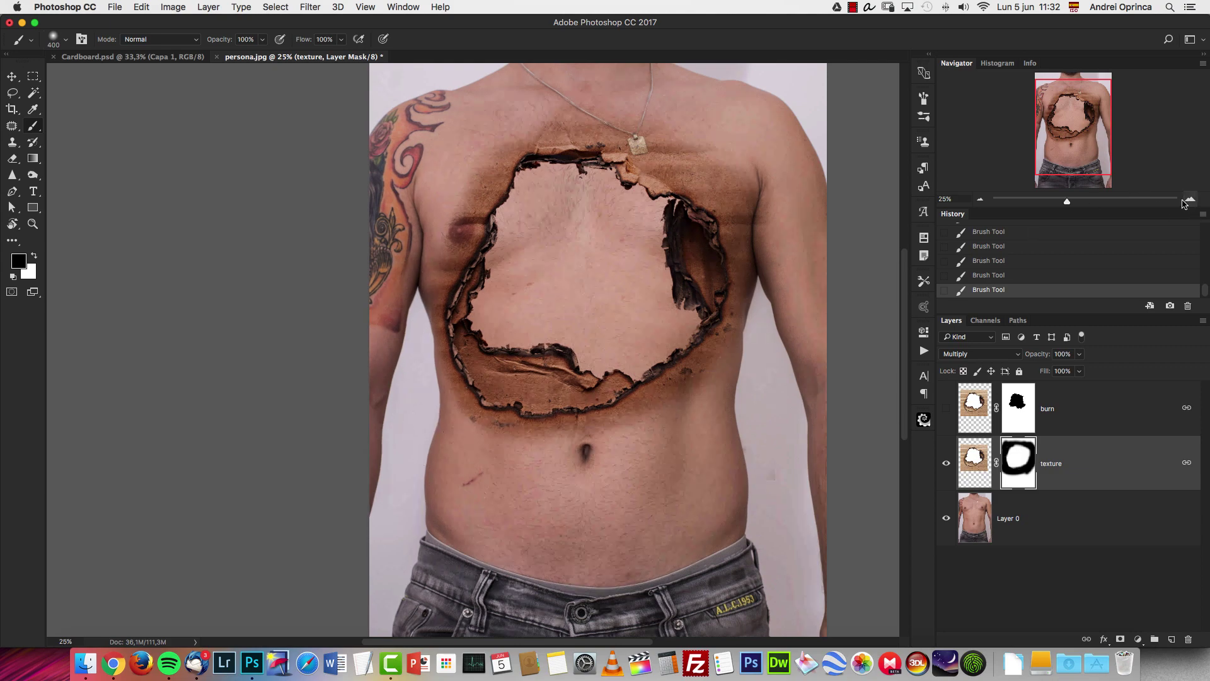
# Reduce the Brush to 250 px for refining the texture mask close to the hole's edge
pyautogui.click(1190, 199)
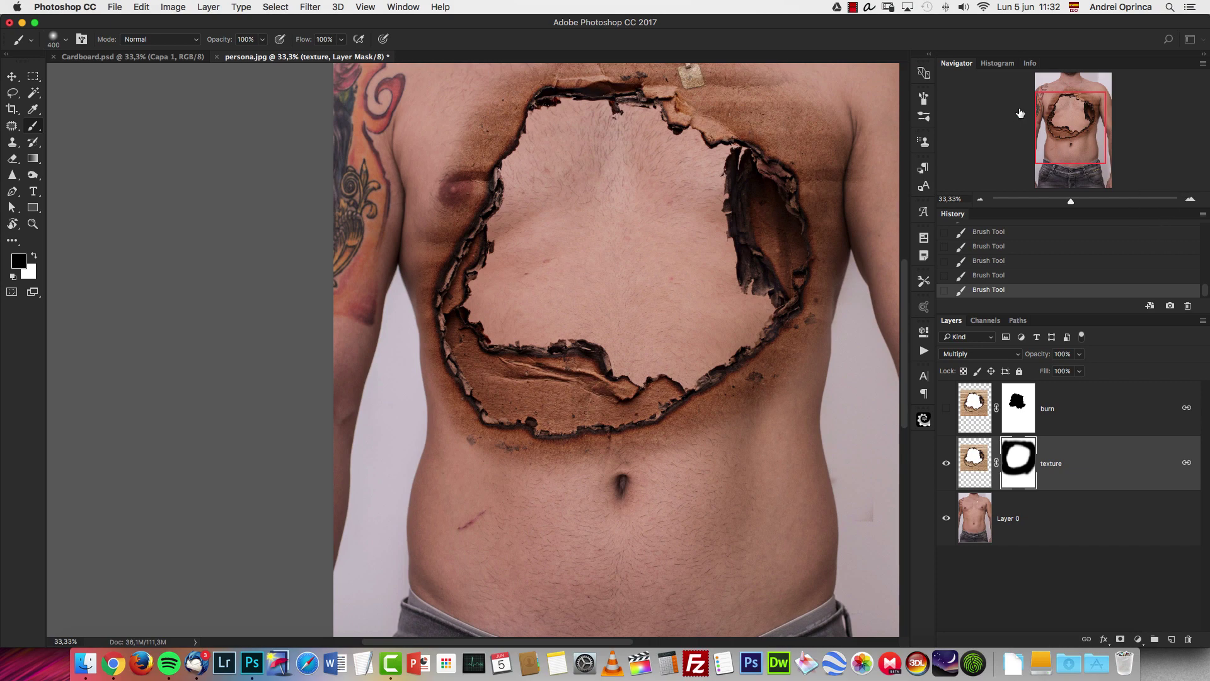
pyautogui.moveTo(1044, 117); pyautogui.dragTo(1039, 100)
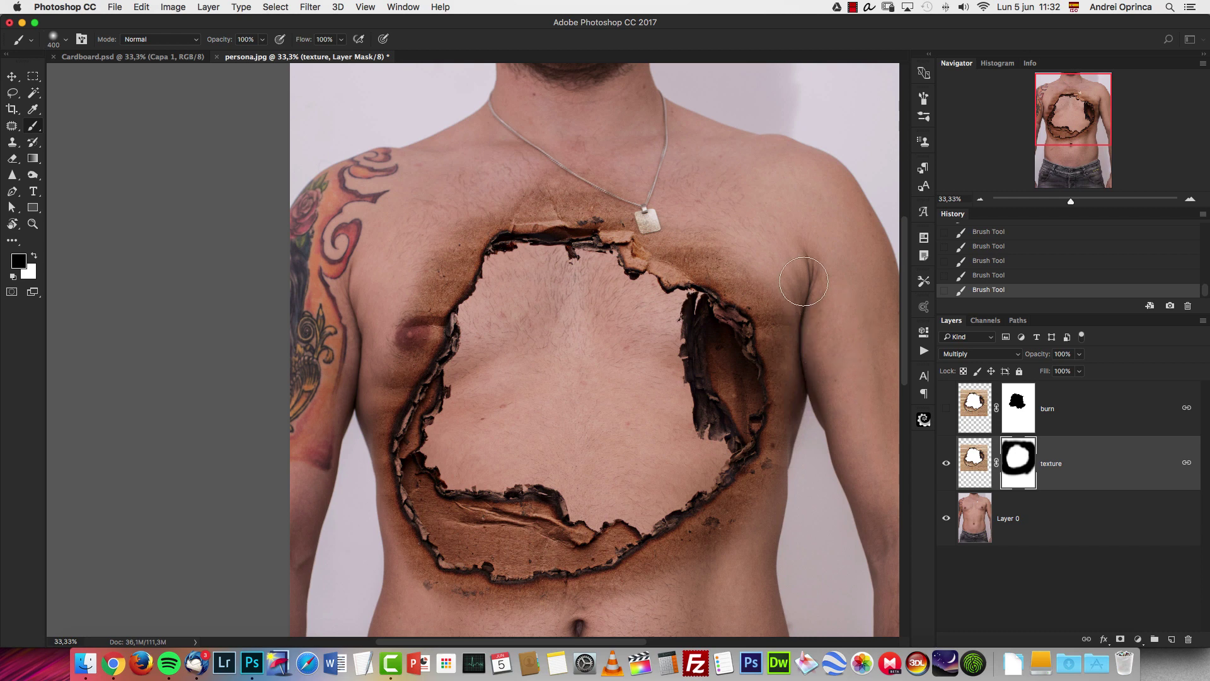
pyautogui.press('[')
pyautogui.press('[')
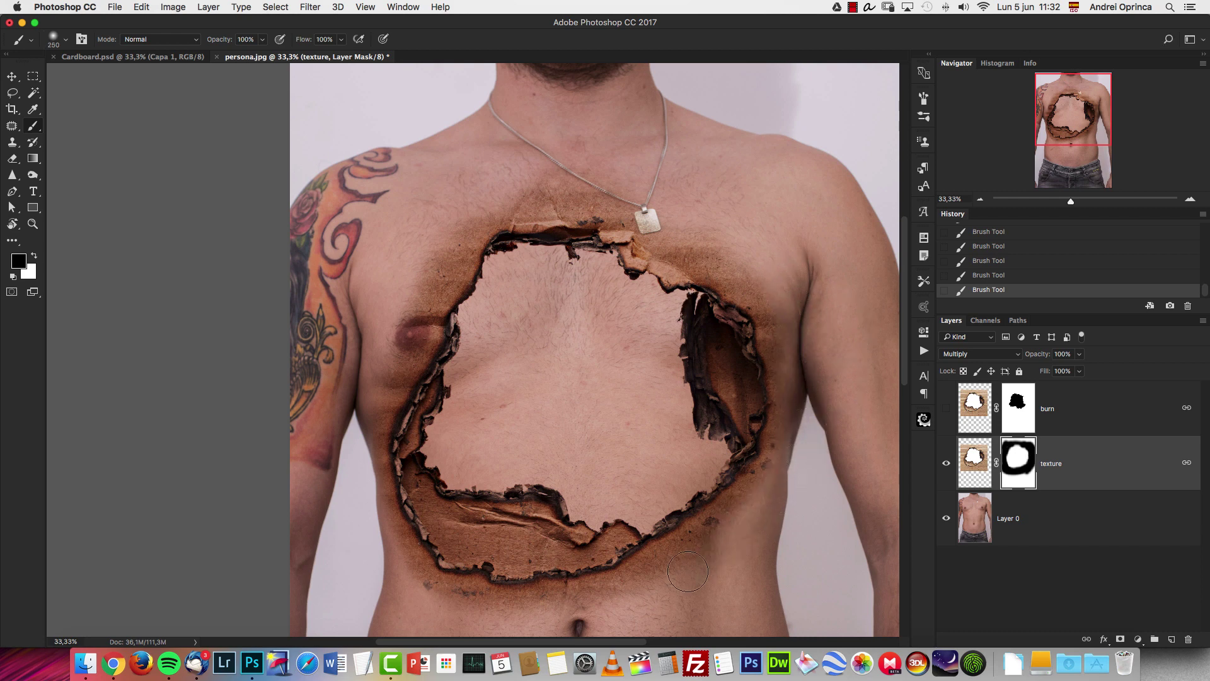
pyautogui.moveTo(723, 522); pyautogui.dragTo(867, 420)
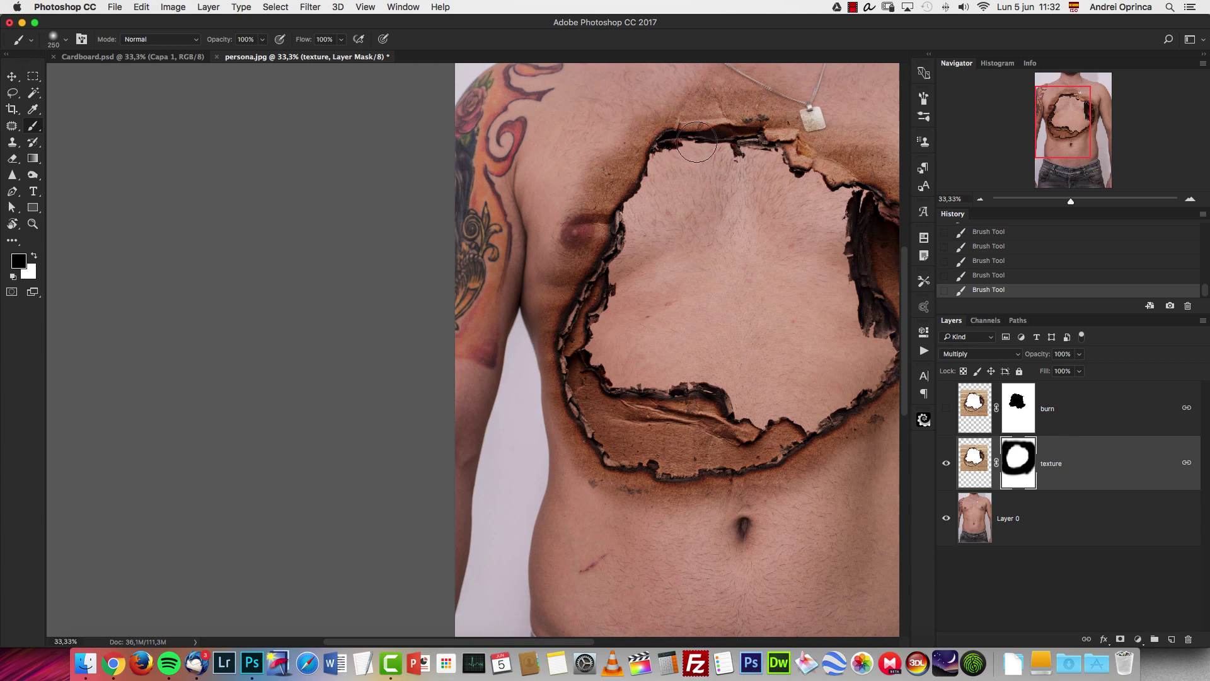
pyautogui.moveTo(735, 178); pyautogui.dragTo(563, 283)
pyautogui.click(1191, 199)
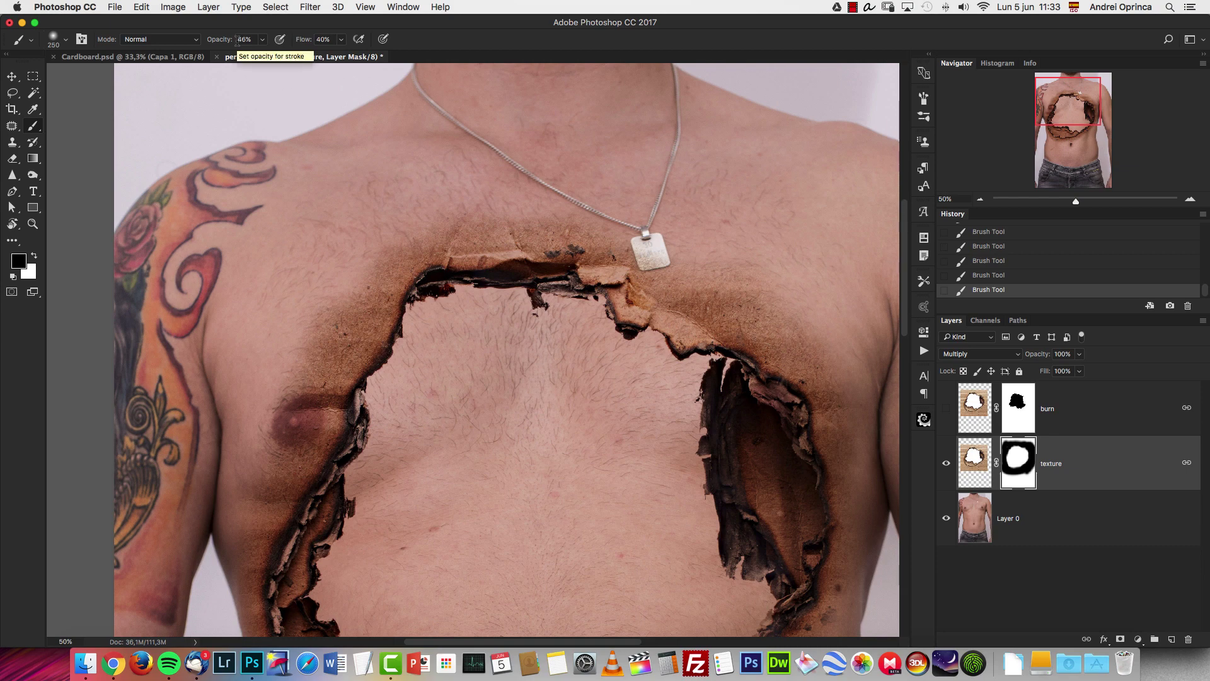
# Set the brush opacity and flow to 100% and paint out the brown tint above the nipple on the texture mask
pyautogui.rightClick(34, 126)
pyautogui.click(435, 37)
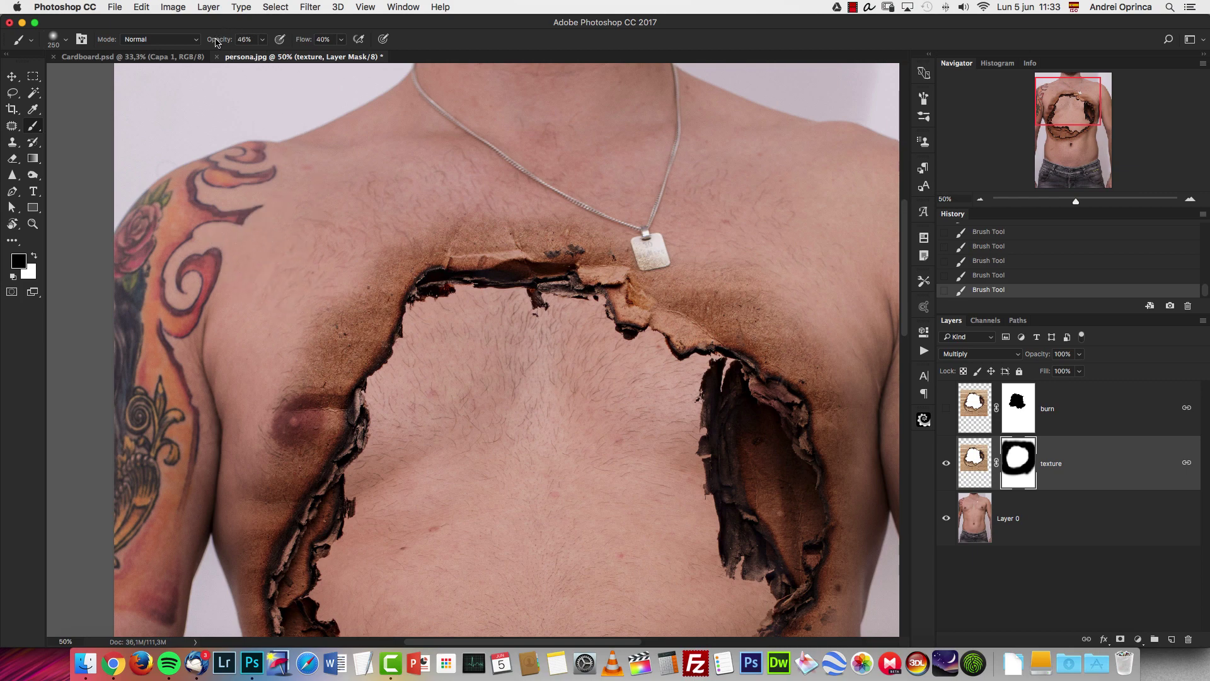
pyautogui.moveTo(216, 41); pyautogui.dragTo(224, 41)
pyautogui.press('0')
pyautogui.moveTo(312, 255)
pyautogui.mouseDown()
pyautogui.moveTo(339, 315)
pyautogui.moveTo(277, 375)
pyautogui.mouseUp()
pyautogui.press('alt+super+z')
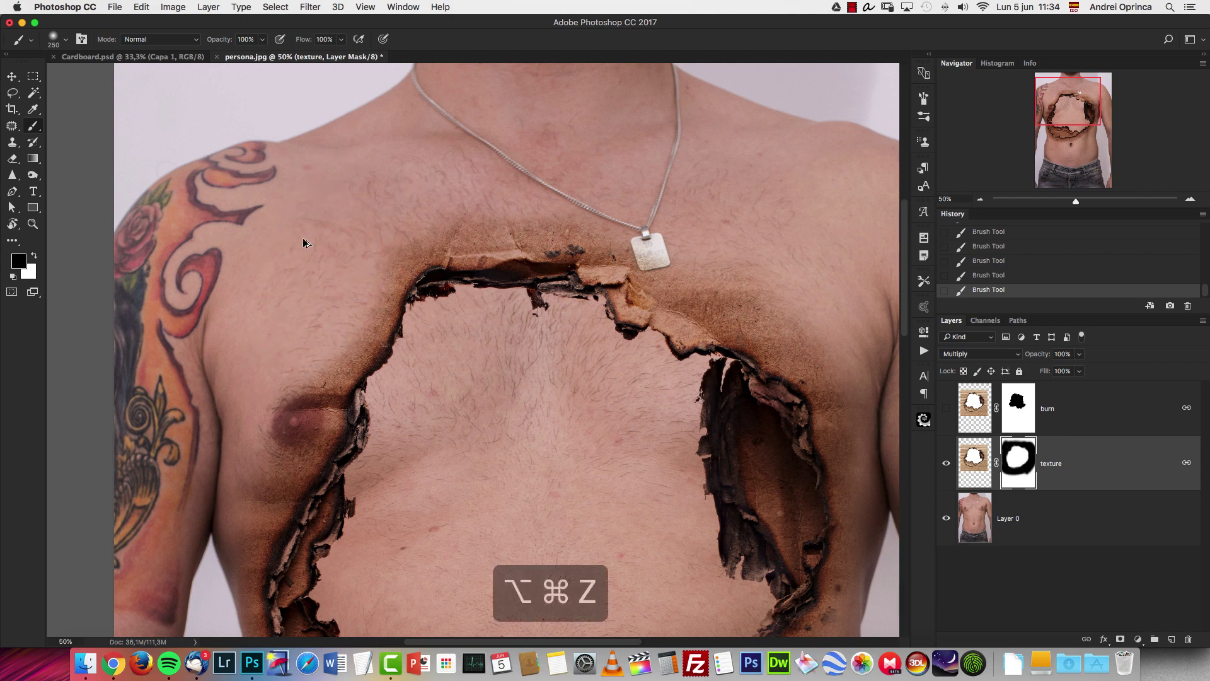
# Undo the last full-strength strokes and fade the cardboard above the nipple on the texture mask at 30% opacity and 40% flow
pyautogui.press('alt+super+z')
pyautogui.press('alt+super+z')
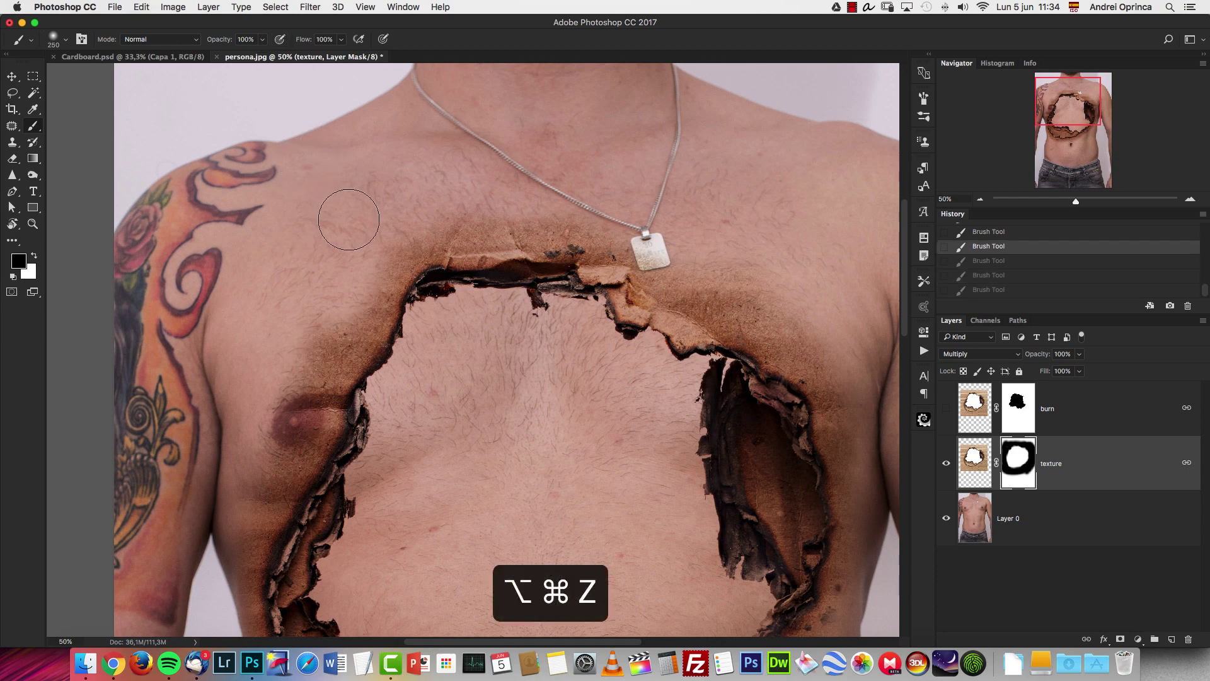
pyautogui.press('3')
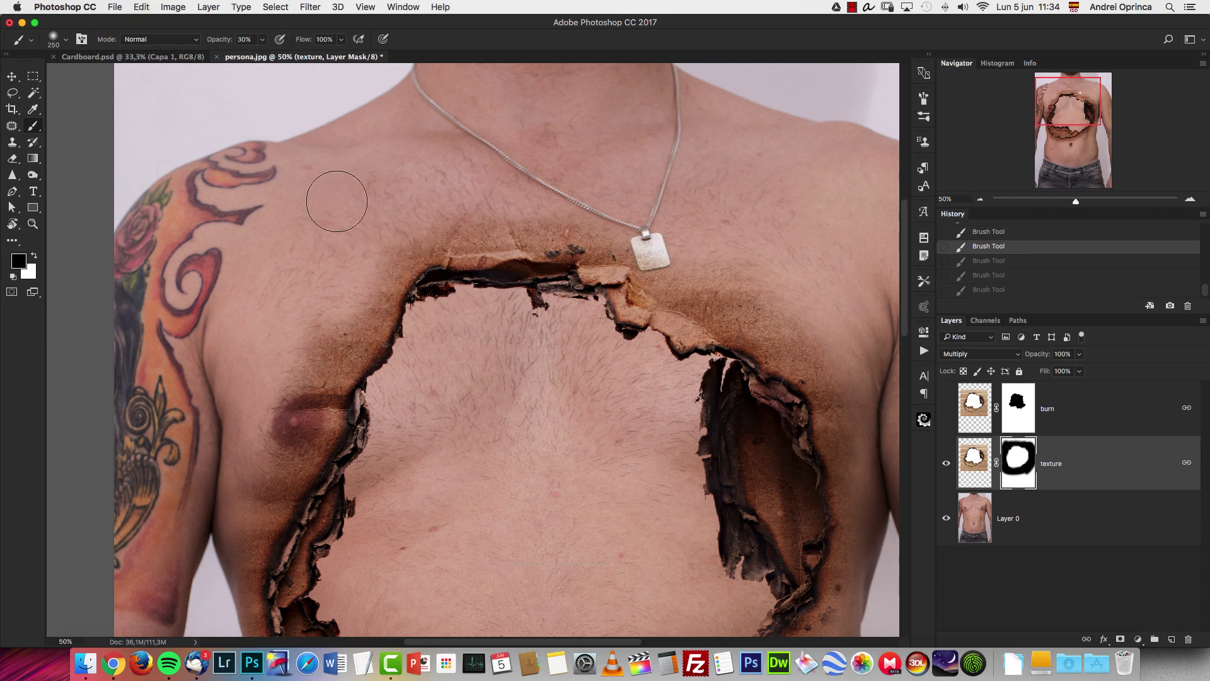
pyautogui.moveTo(308, 356)
pyautogui.mouseDown()
pyautogui.moveTo(357, 312)
pyautogui.moveTo(290, 396)
pyautogui.mouseUp()
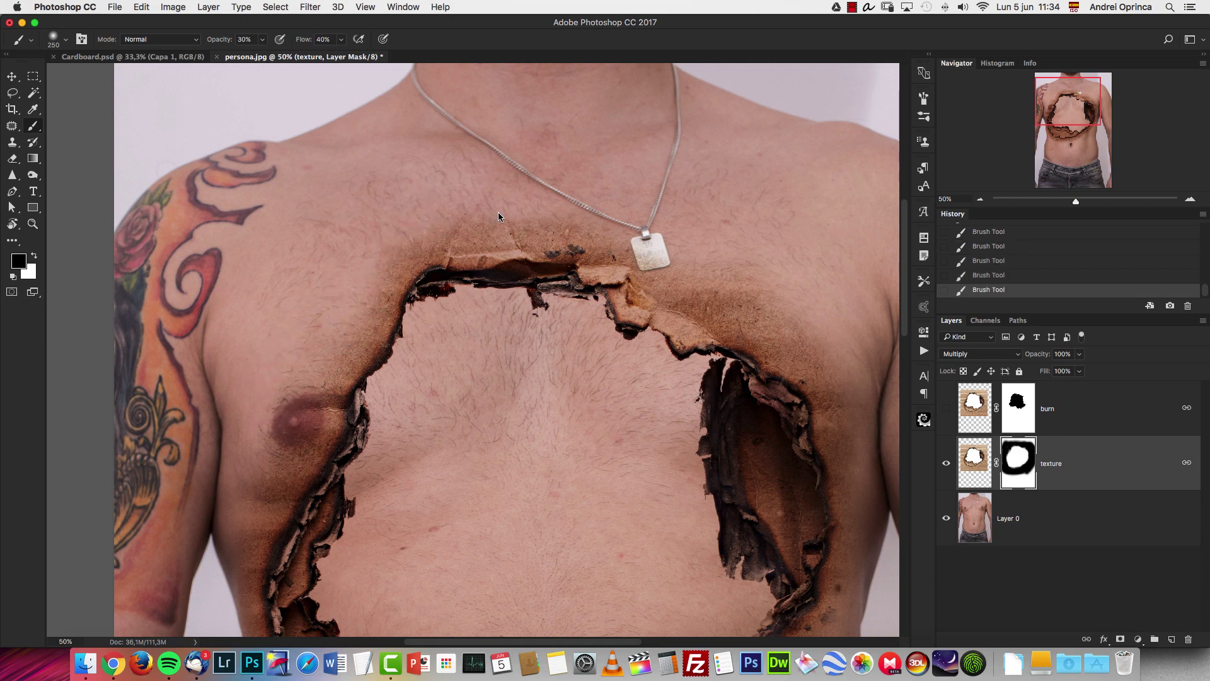
pyautogui.moveTo(419, 238)
pyautogui.mouseDown()
pyautogui.moveTo(385, 249)
pyautogui.moveTo(278, 444)
pyautogui.moveTo(378, 257)
pyautogui.mouseUp()
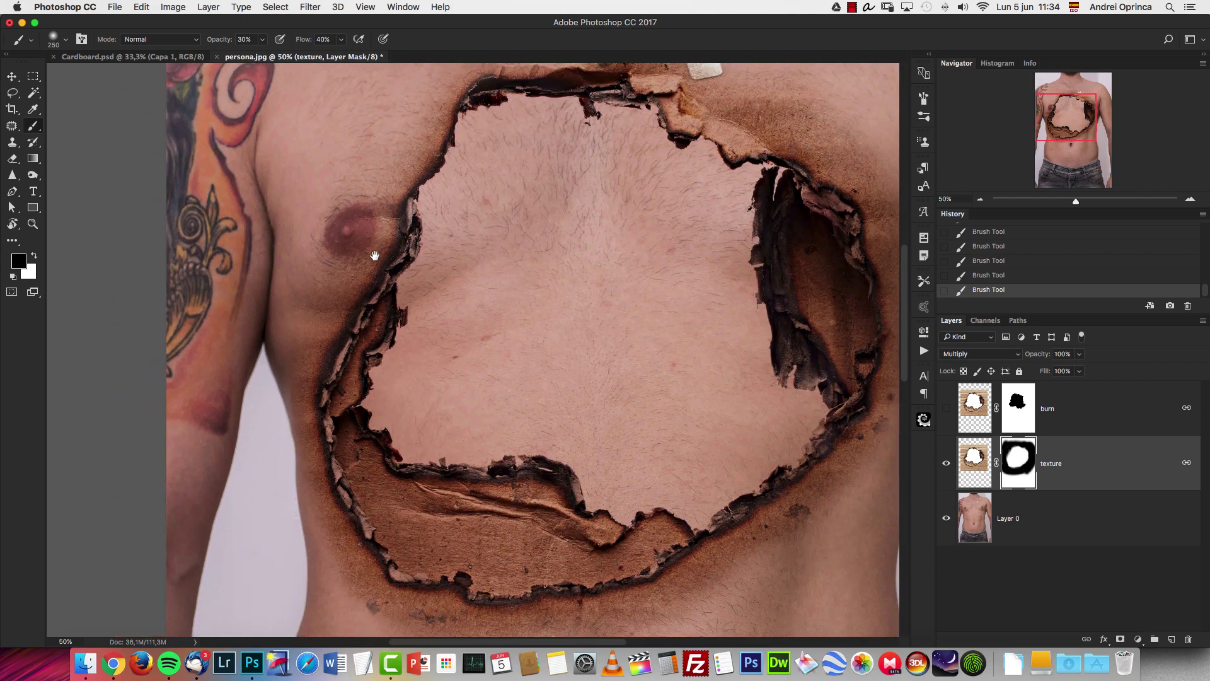
# Fade the cardboard along the hole's lower edge on the tattooed side of the texture mask, using brush sizes from 100 to 200 px
pyautogui.press('[')
pyautogui.press('[')
pyautogui.press('[')
pyautogui.press('[')
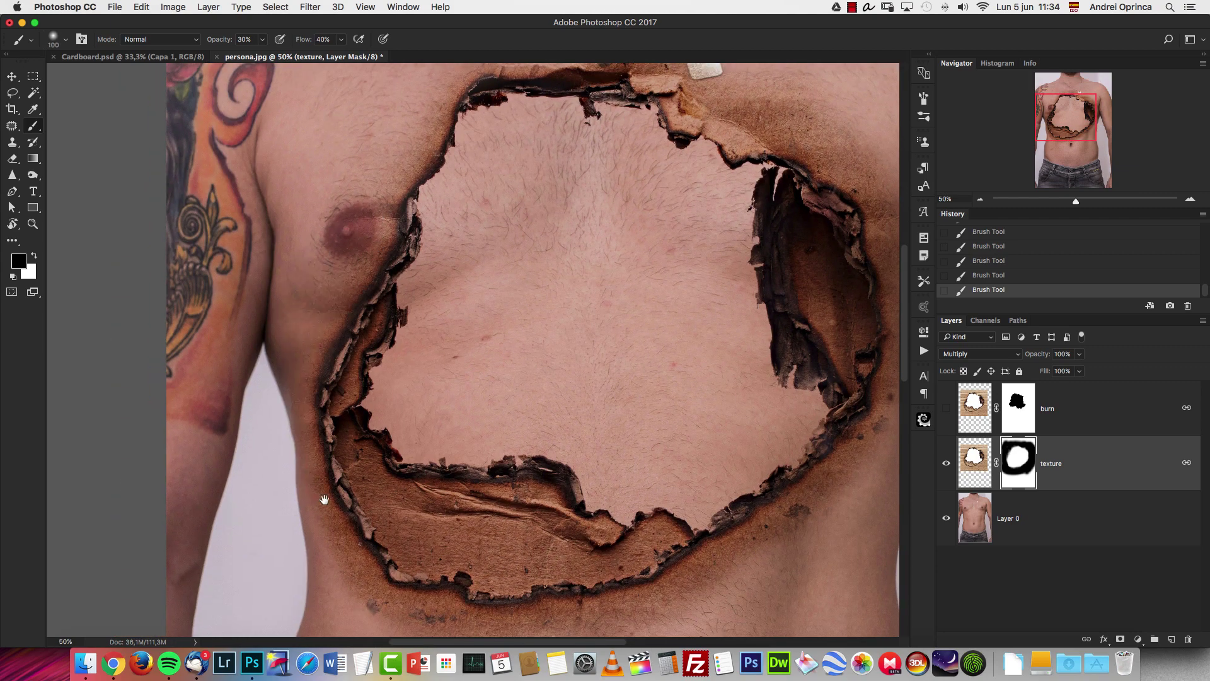
pyautogui.moveTo(325, 499); pyautogui.dragTo(279, 344)
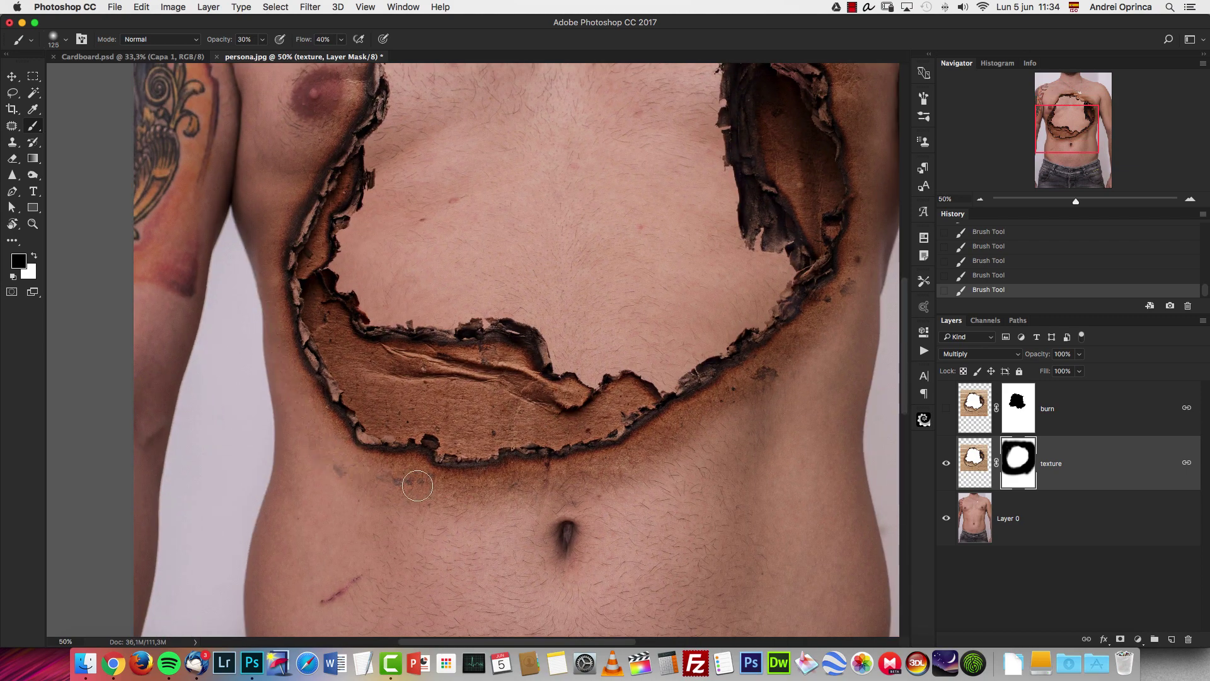
pyautogui.press(']')
pyautogui.press(']')
pyautogui.press(']')
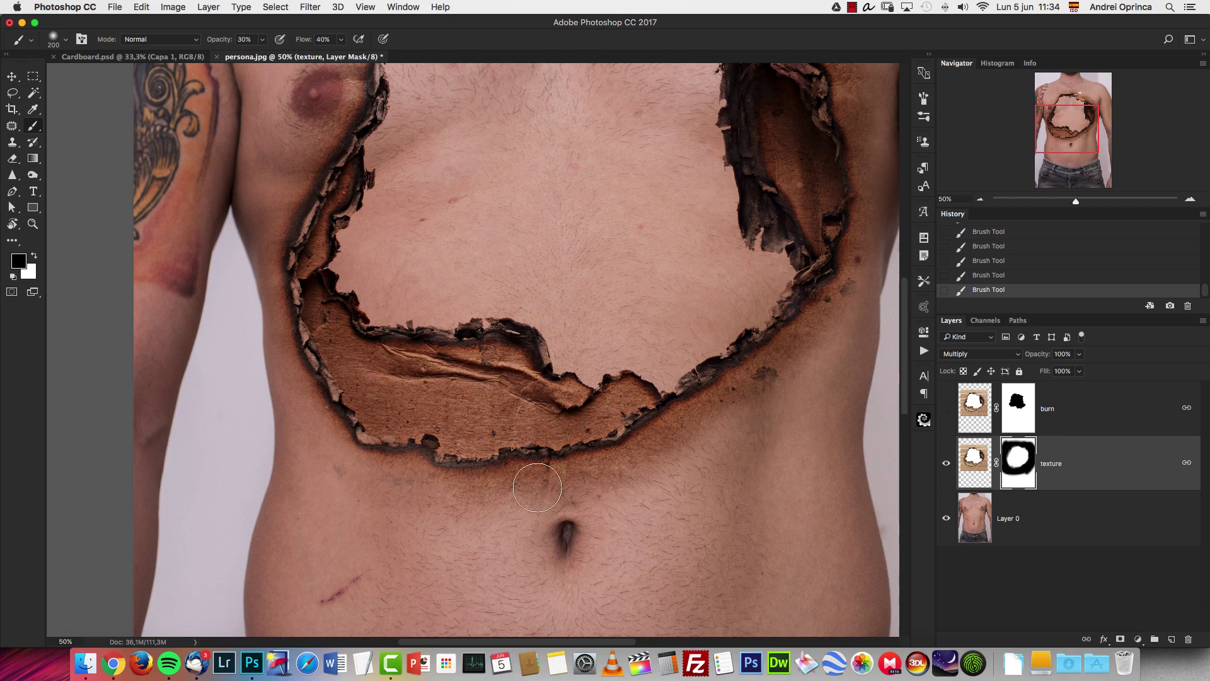
# Undo the last mask strokes and fade the brown tint between the hole and the navel with a 150 px brush
pyautogui.press('alt+super+z')
pyautogui.press('alt+super+z')
pyautogui.press('alt+super+z')
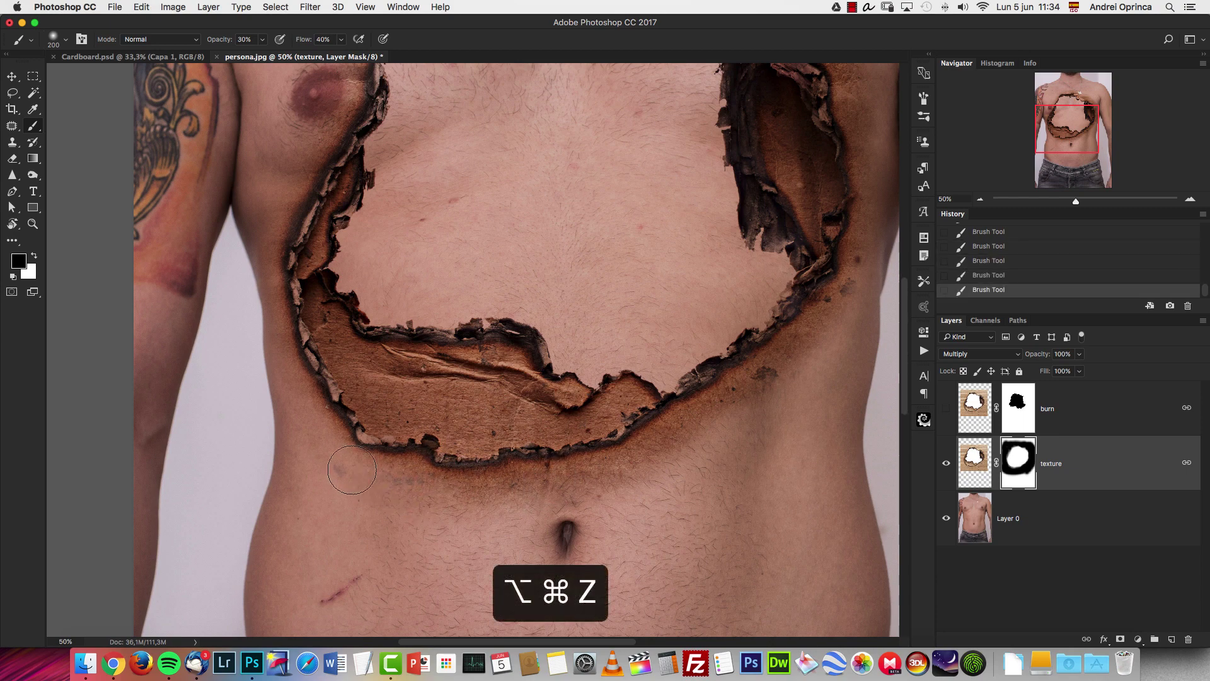
pyautogui.press('[')
pyautogui.press('[')
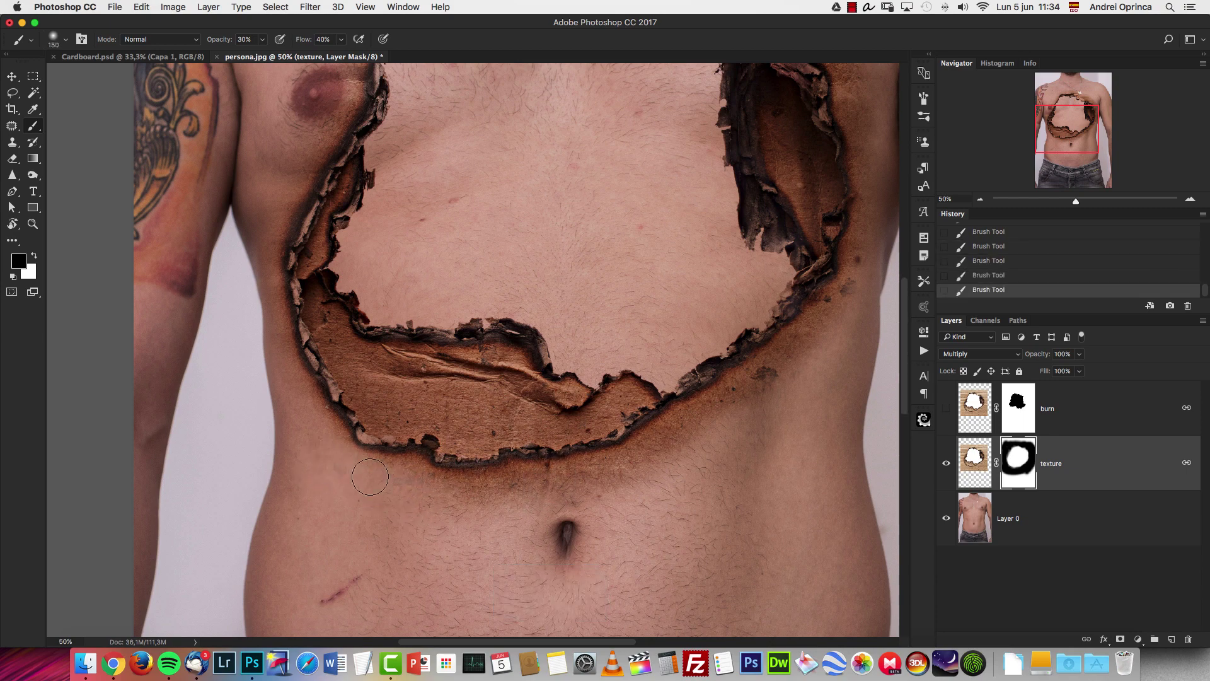
pyautogui.moveTo(464, 489)
pyautogui.mouseDown()
pyautogui.moveTo(512, 493)
pyautogui.moveTo(562, 471)
pyautogui.mouseUp()
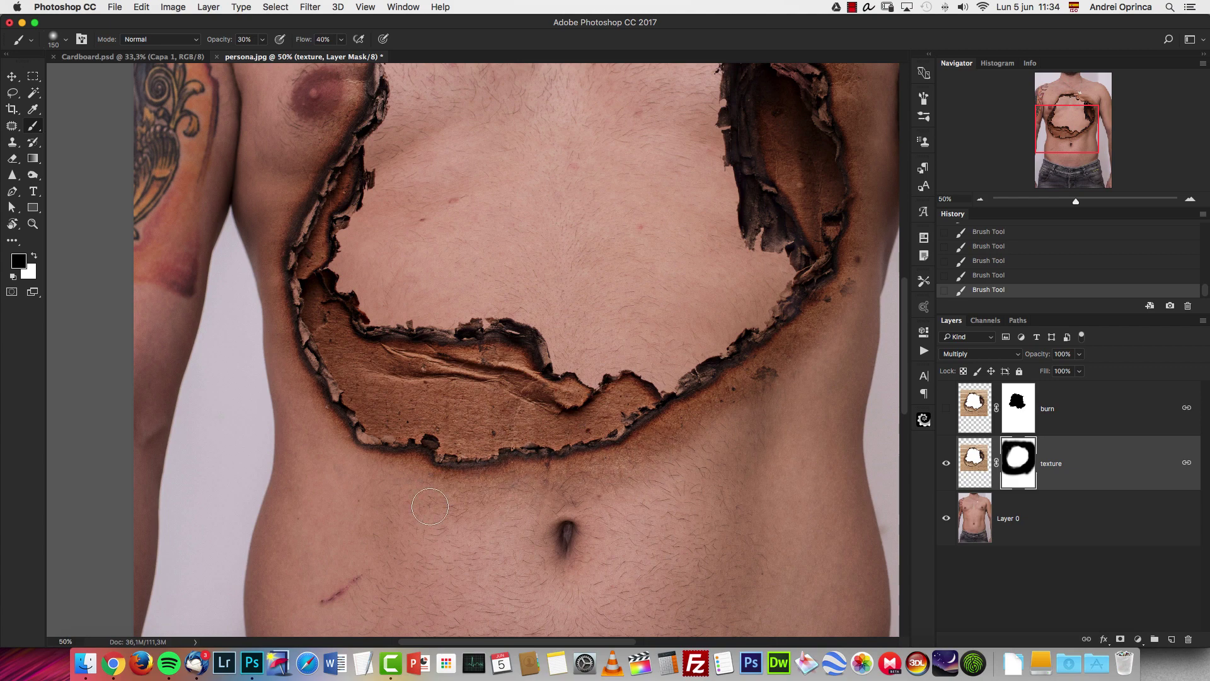
# Paint out the cardboard tint and dark spots beside the hole's lower edge toward the untattooed flank on the texture mask
pyautogui.press(']')
pyautogui.press(']')
pyautogui.press(']')
pyautogui.press(']')
pyautogui.press(']')
pyautogui.press('[')
pyautogui.moveTo(775, 402)
pyautogui.mouseDown()
pyautogui.moveTo(716, 419)
pyautogui.moveTo(570, 510)
pyautogui.mouseUp()
pyautogui.press('space')
pyautogui.moveTo(672, 407); pyautogui.dragTo(498, 528)
pyautogui.press('[')
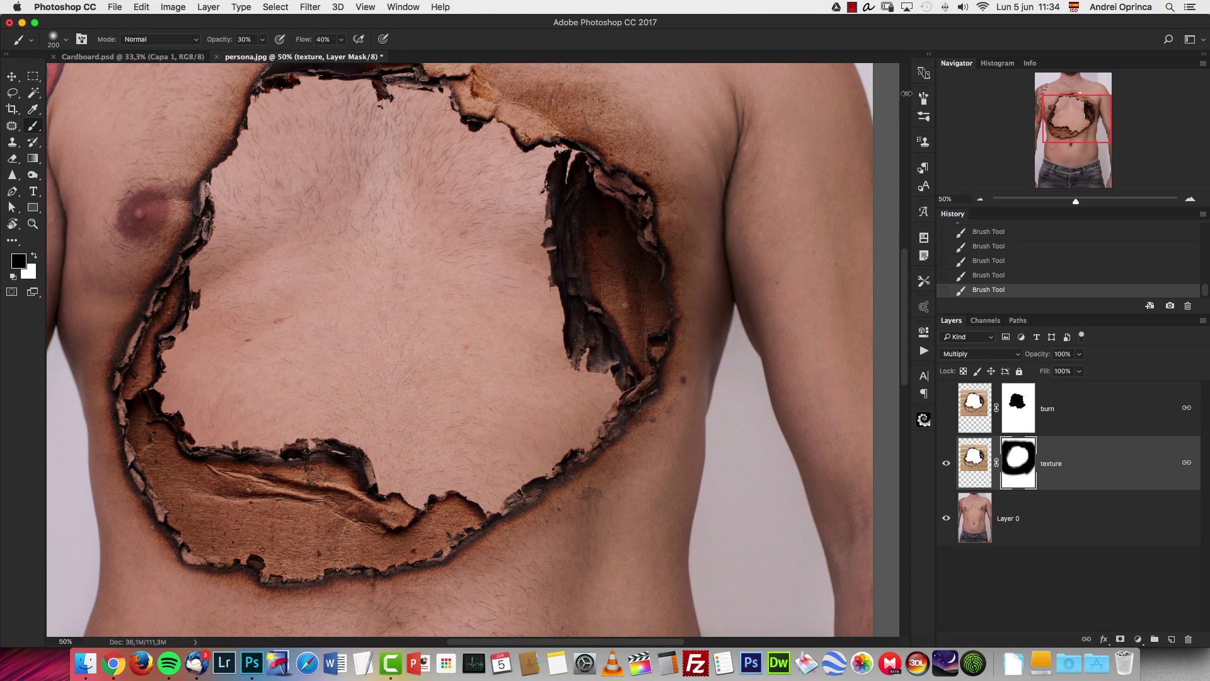
# Fade the remaining cardboard above the hole and around the pendant on the texture mask, reducing the brush to 150 px
pyautogui.press('F5')
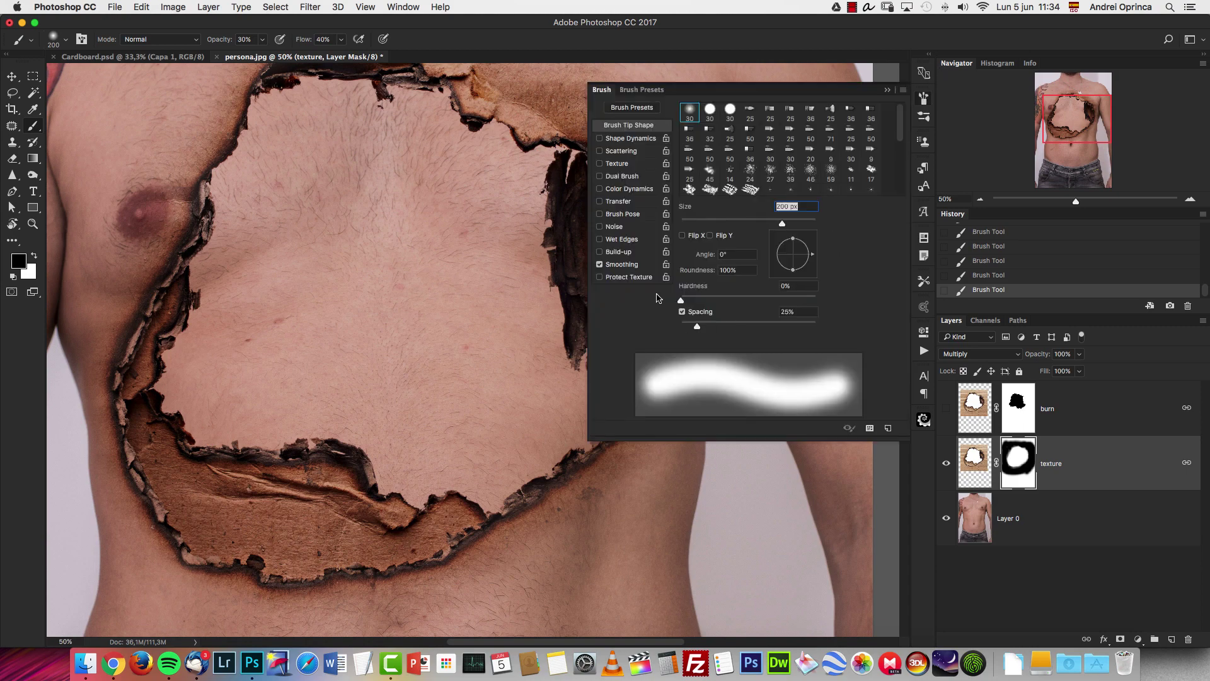
pyautogui.click(888, 91)
pyautogui.scroll(3, 683, 127)
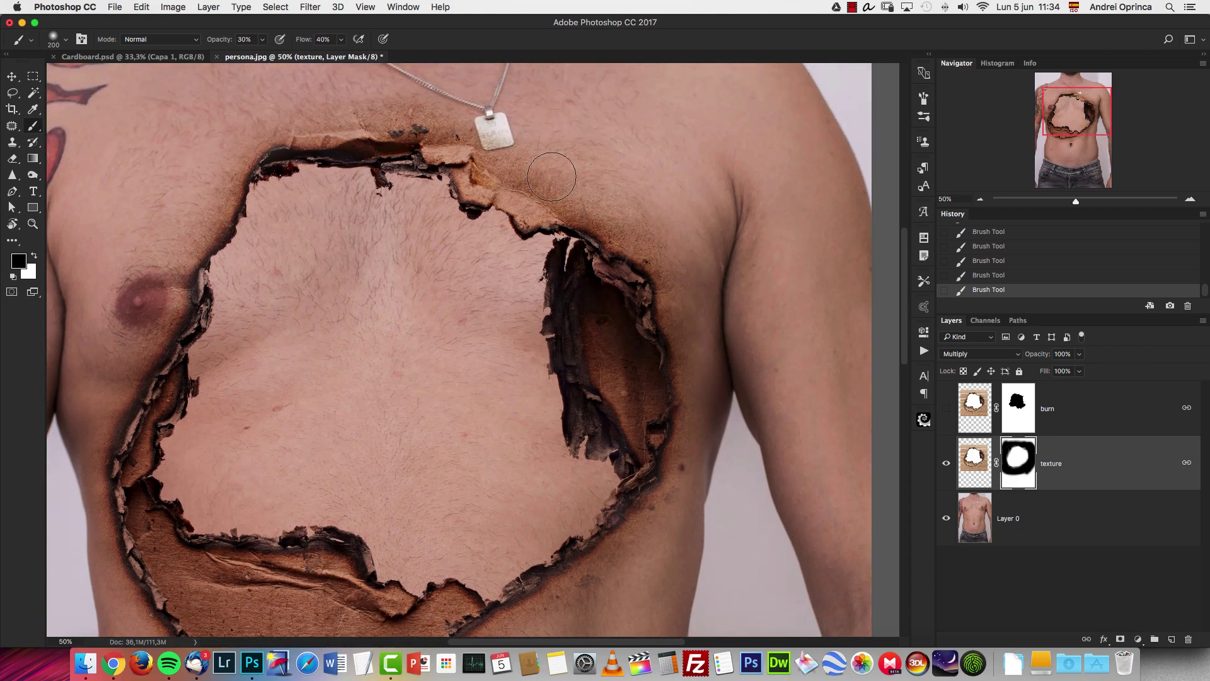
pyautogui.scroll(3, 609, 166)
pyautogui.hscroll(-3, 609, 166)
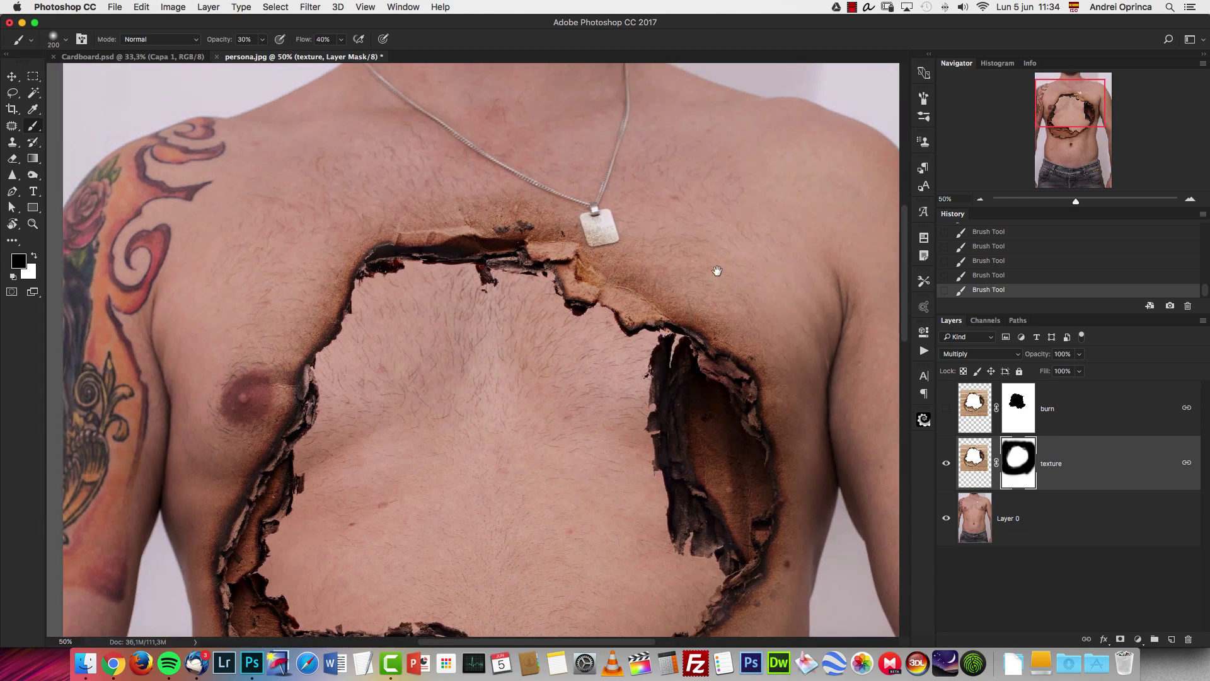
pyautogui.press('[')
pyautogui.press('[')
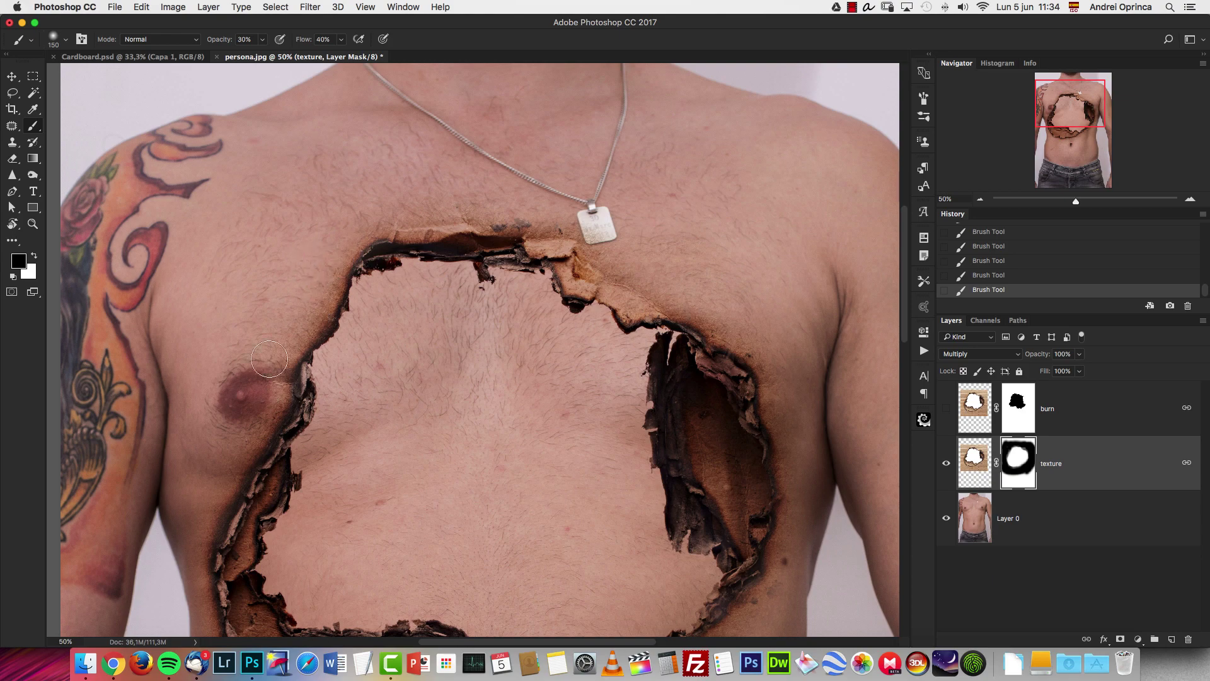
# Hide the texture layer and leave the burn layer visible and selected above the photo
pyautogui.click(981, 200)
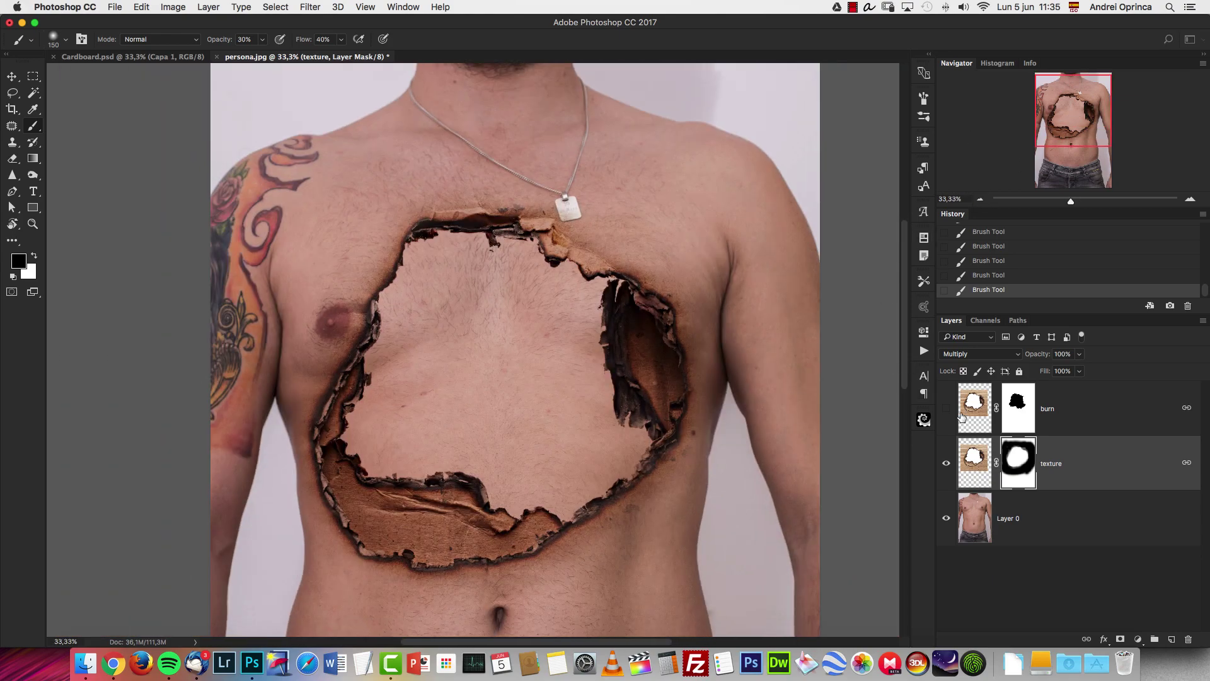
pyautogui.click(946, 408)
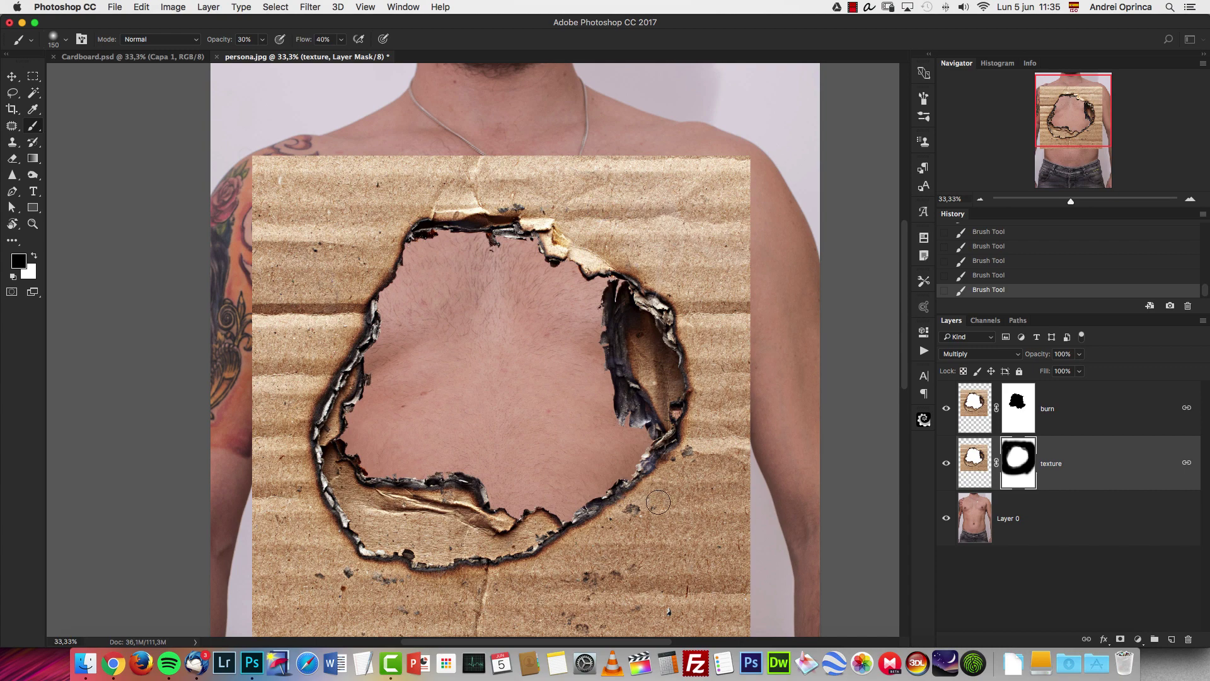
pyautogui.click(1070, 421)
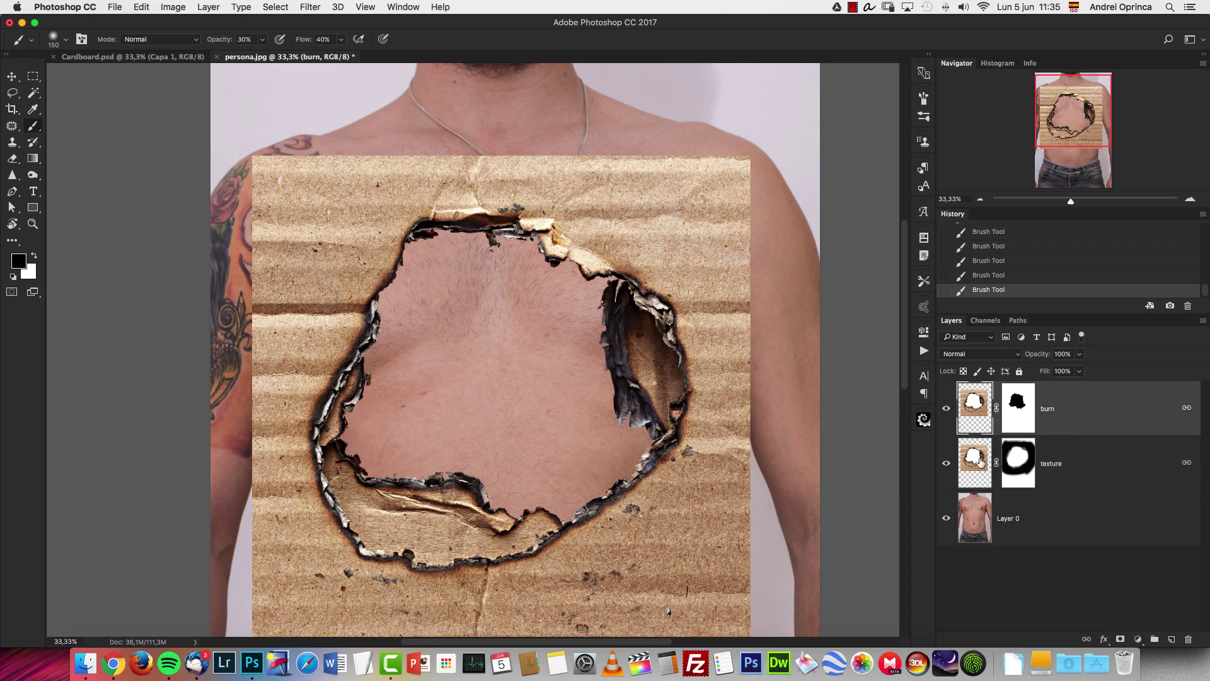
pyautogui.click(946, 409)
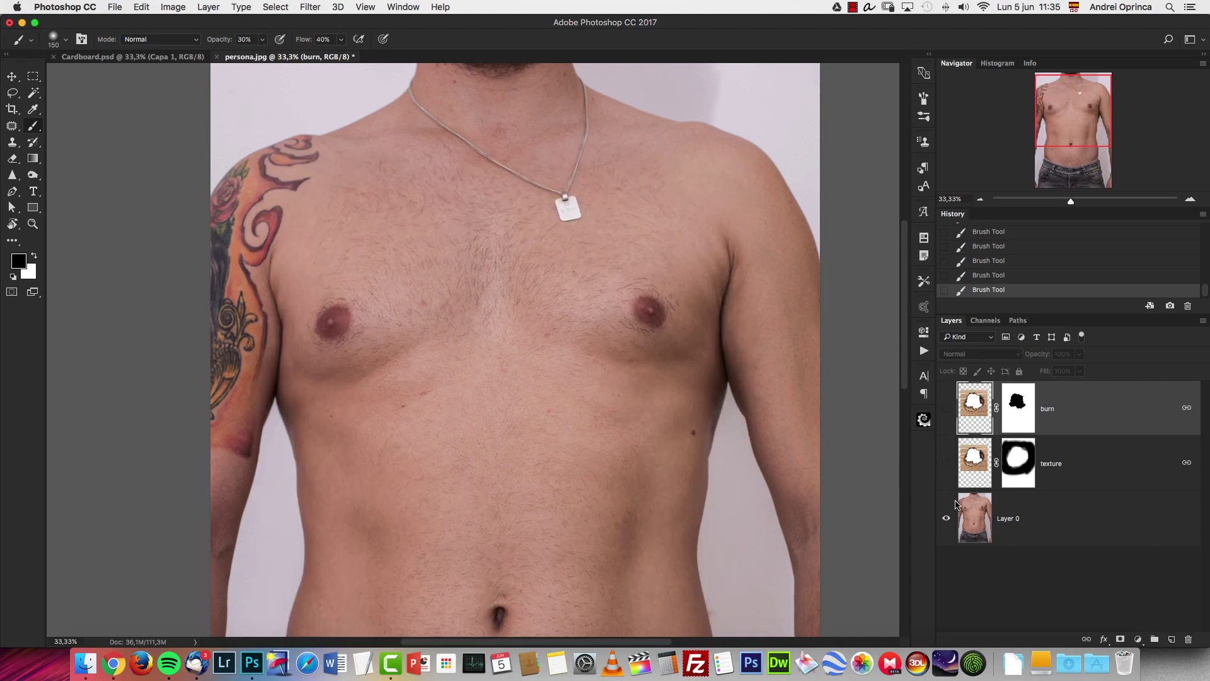
pyautogui.scroll(-4, 697, 405)
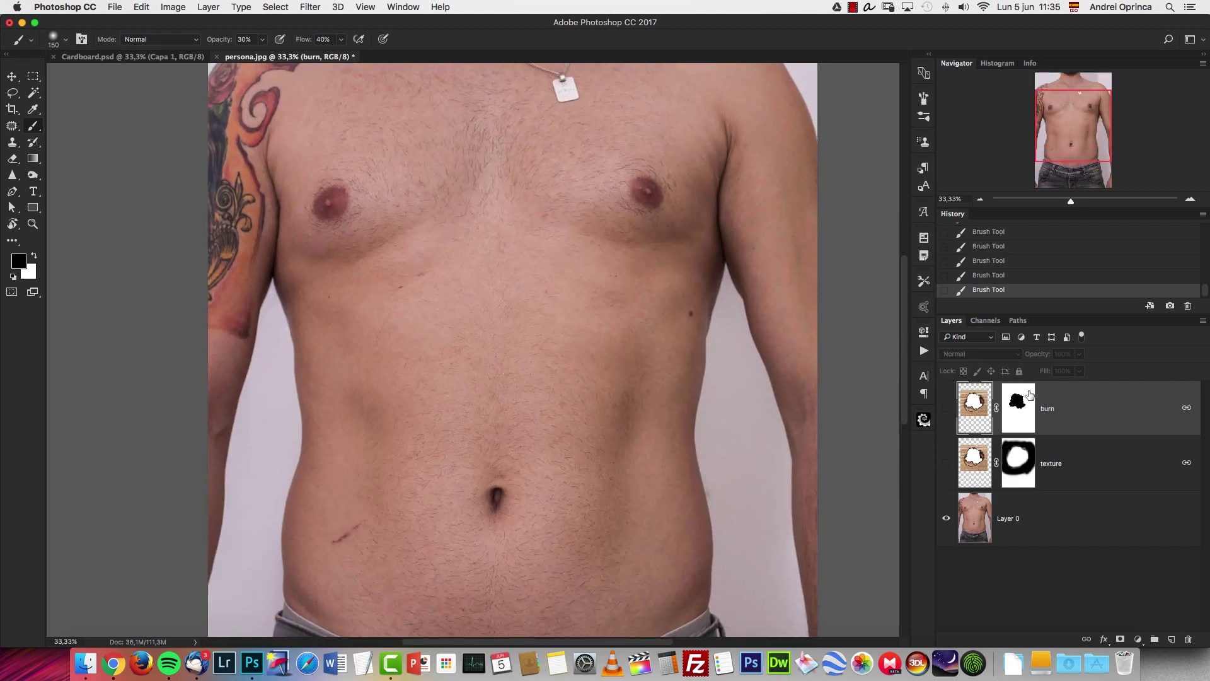
pyautogui.click(946, 408)
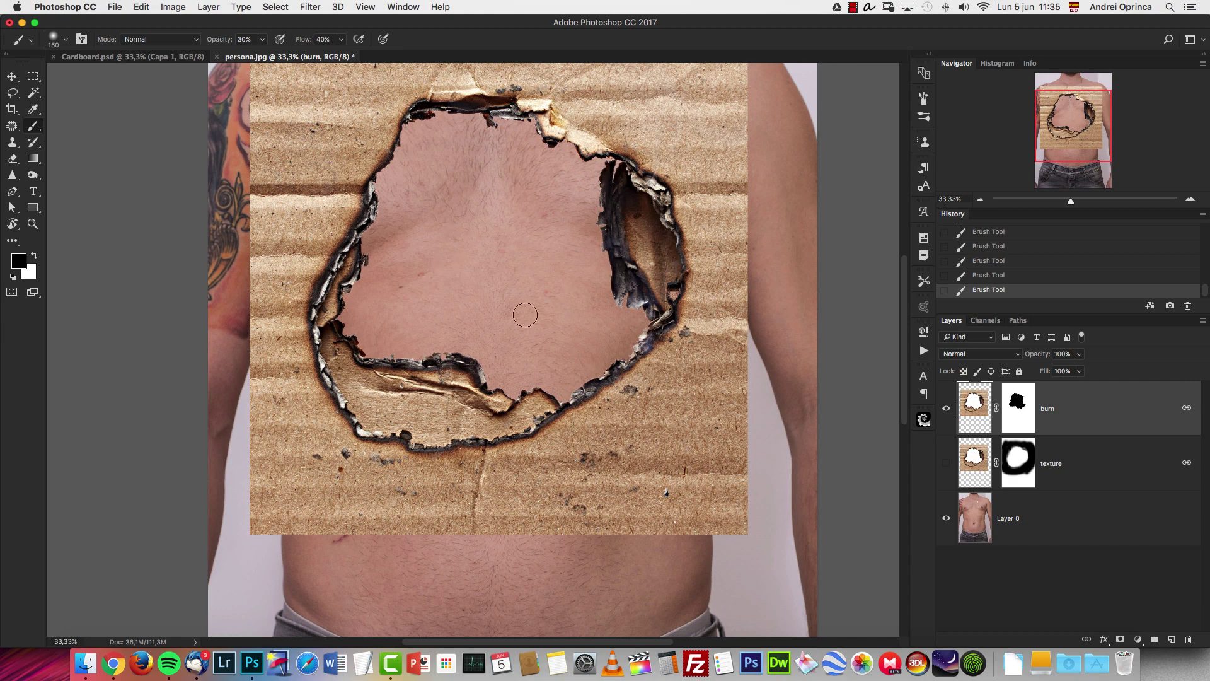
# Load the burn layer's mask as a selection and invert it to select the inside of the hole
pyautogui.keyDown('ctrl'); pyautogui.click(1013, 410); pyautogui.keyUp('ctrl')
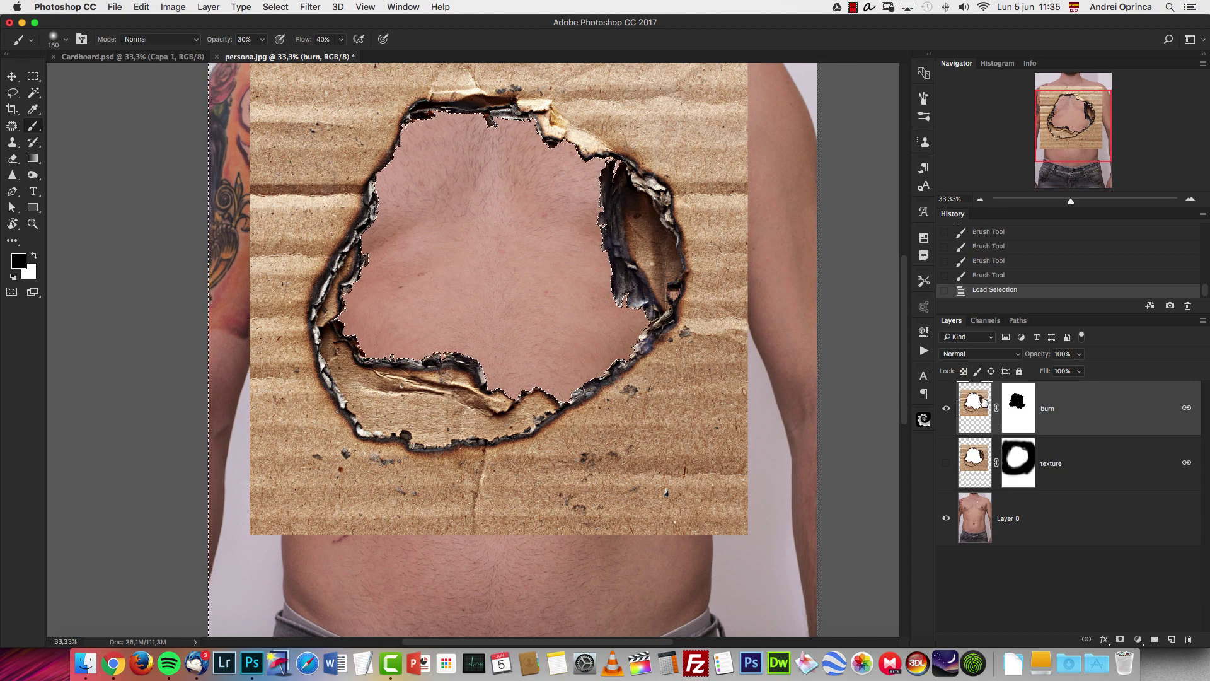
pyautogui.click(310, 7)
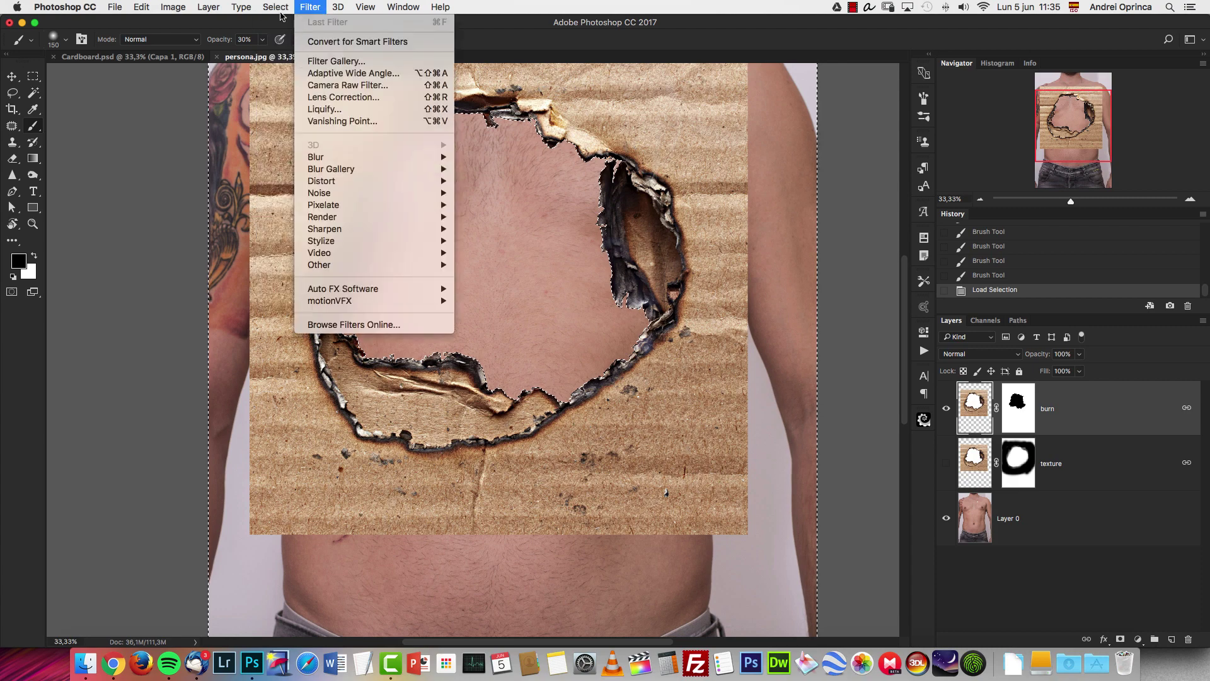
pyautogui.moveTo(275, 7)
pyautogui.click(1038, 398)
pyautogui.press('shift+super+i')
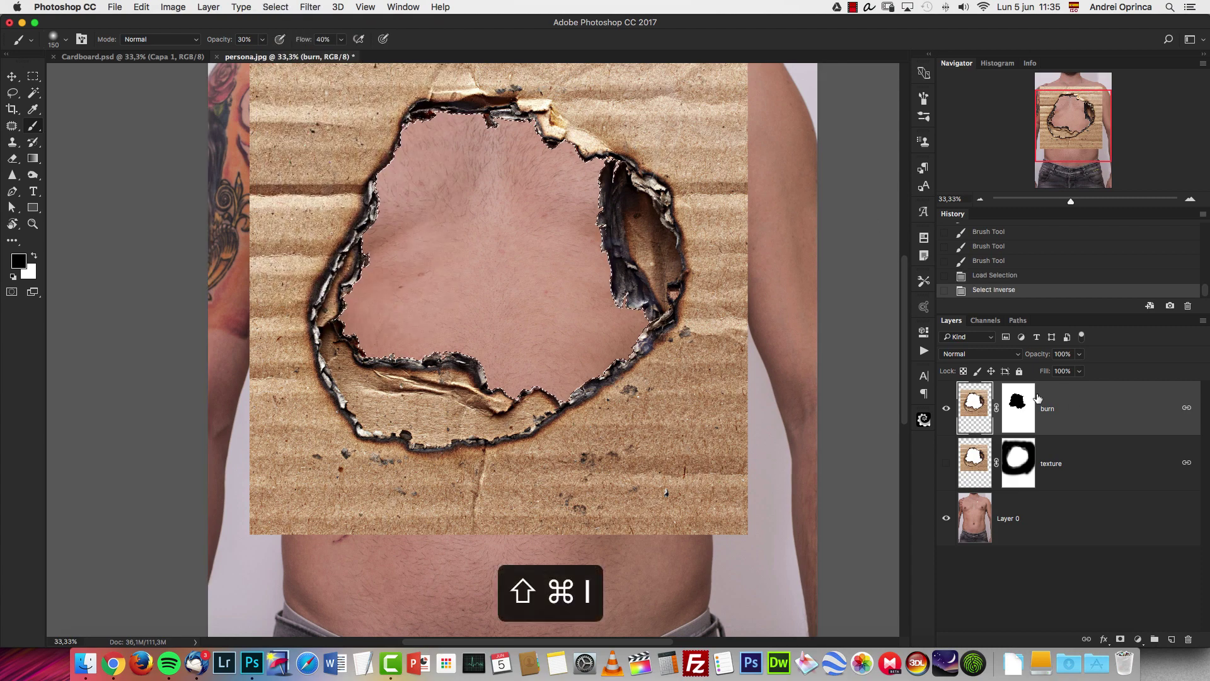
# Add a layer mask to Layer 0 from the selection and invert the mask to cut the hole through the torso
pyautogui.click(1043, 511)
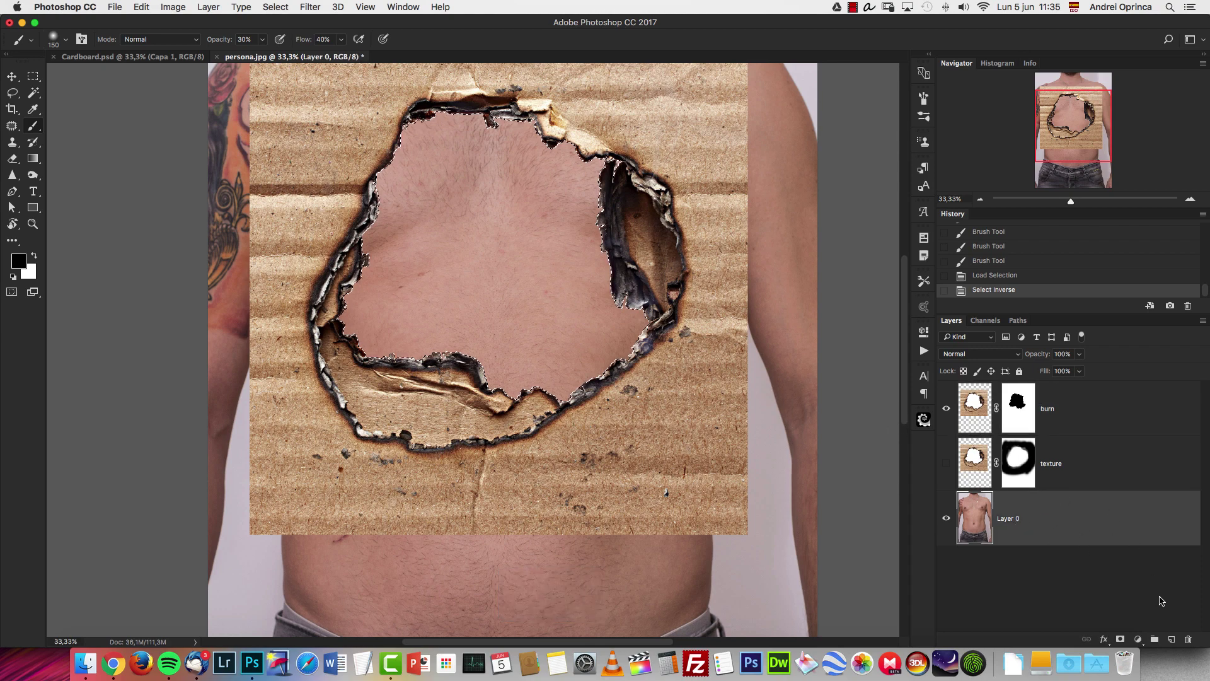
pyautogui.click(1120, 639)
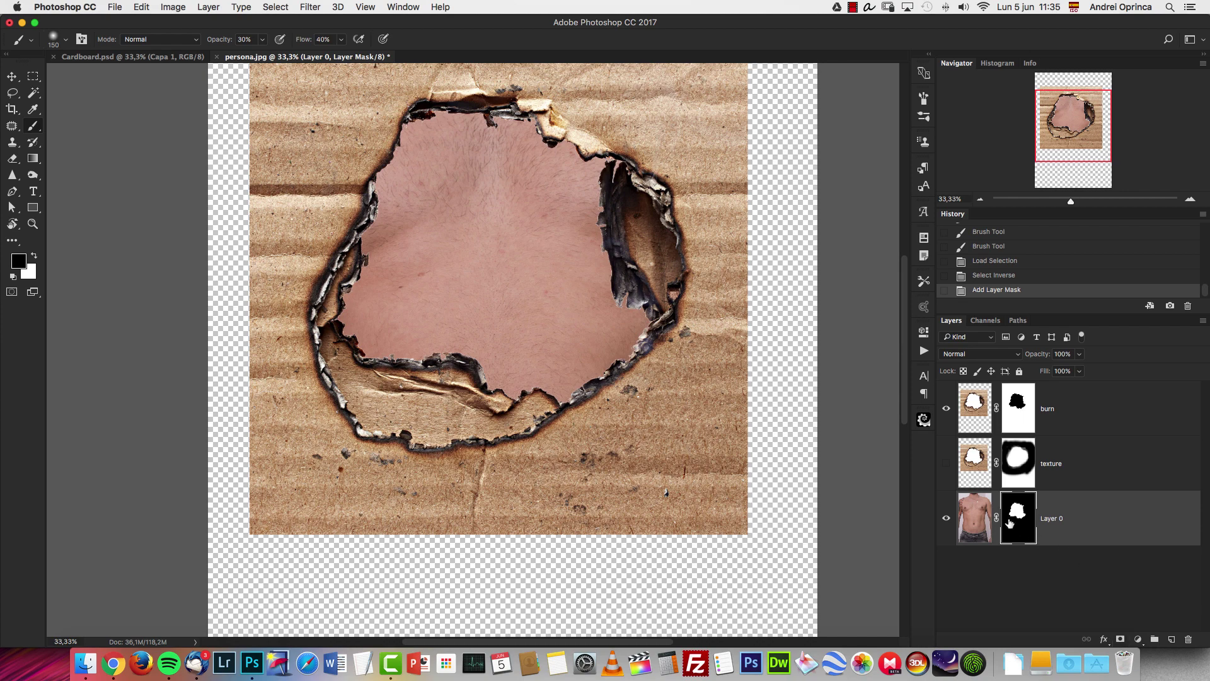
pyautogui.press('super+i')
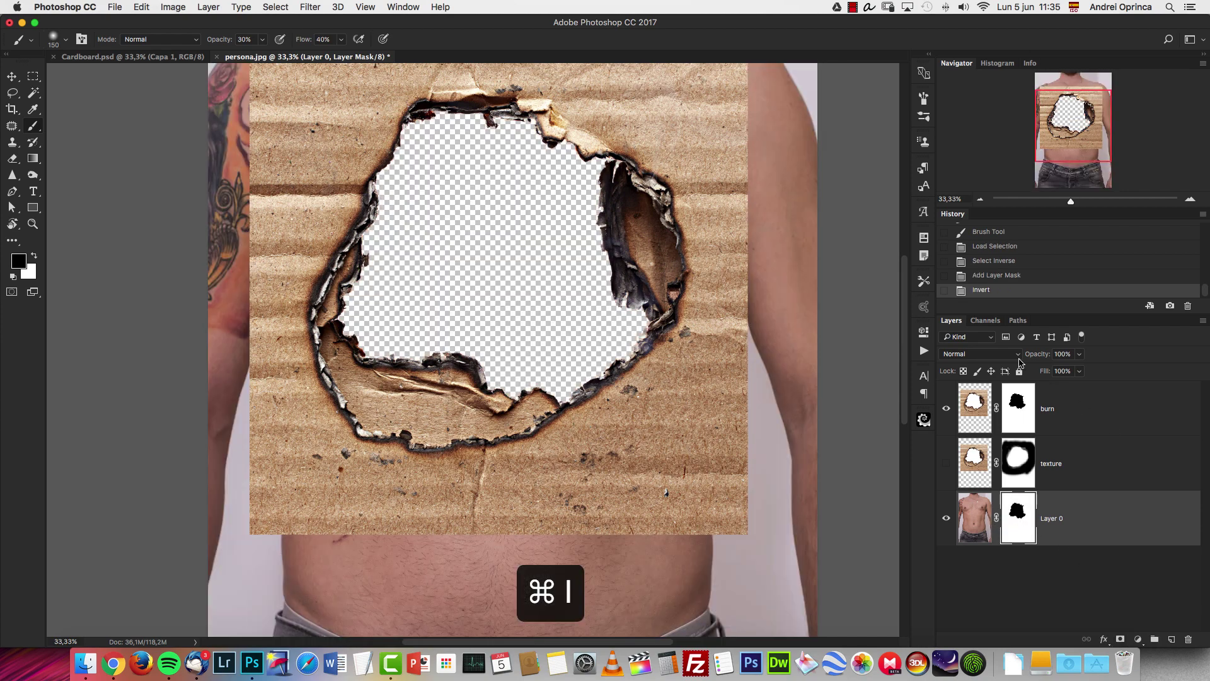
pyautogui.keyDown('alt'); pyautogui.click(946, 517); pyautogui.keyUp('alt')
pyautogui.keyDown('alt'); pyautogui.click(946, 517); pyautogui.keyUp('alt')
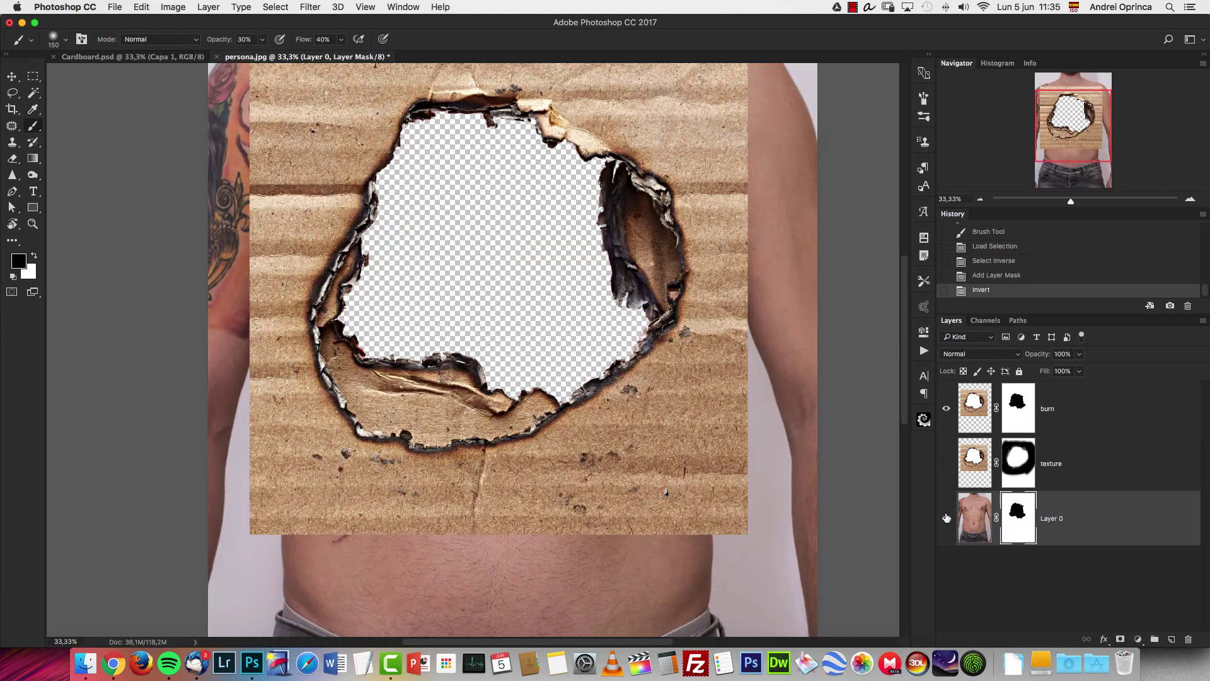
pyautogui.click(946, 408)
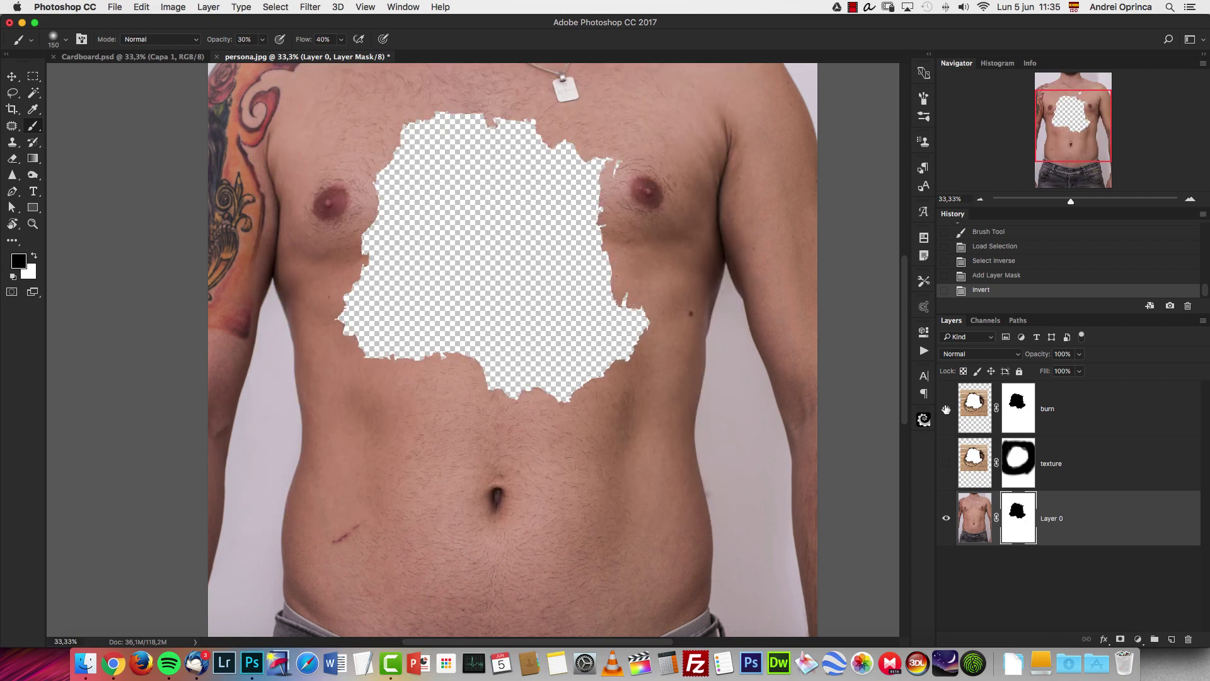
pyautogui.click(946, 408)
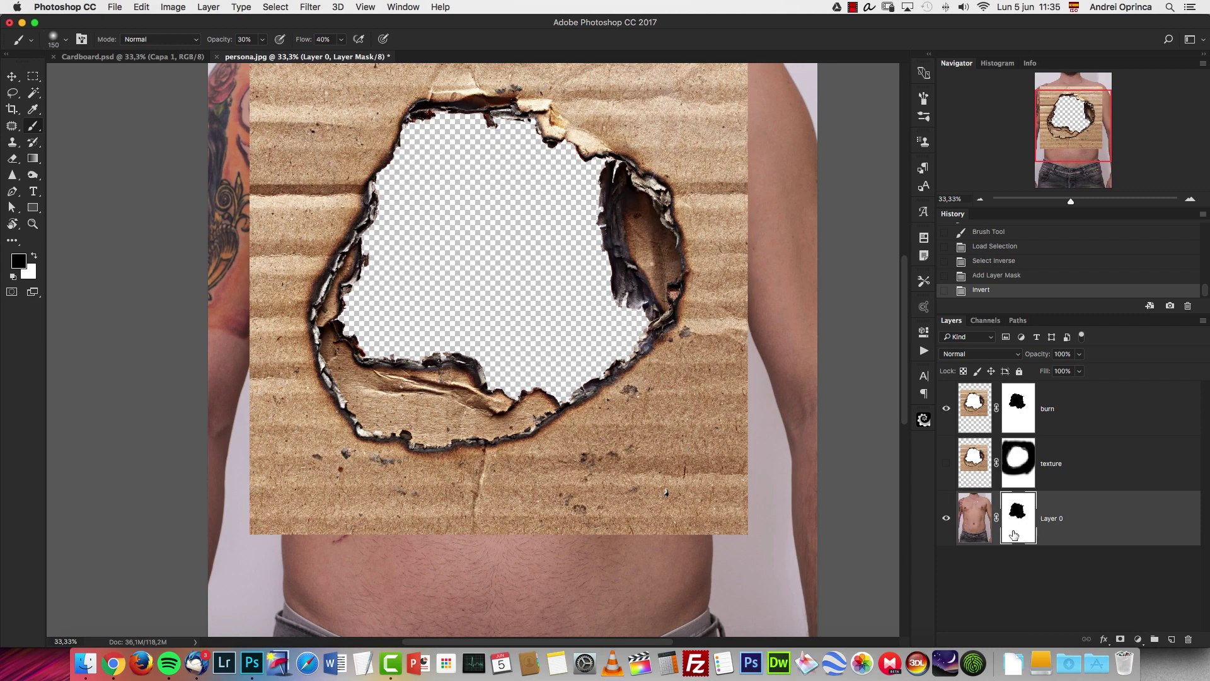
# Load the texture layer's mask as a selection, make the burn layer's mask active, and invert the selection
pyautogui.scroll(2, 405, 210)
pyautogui.press('v')
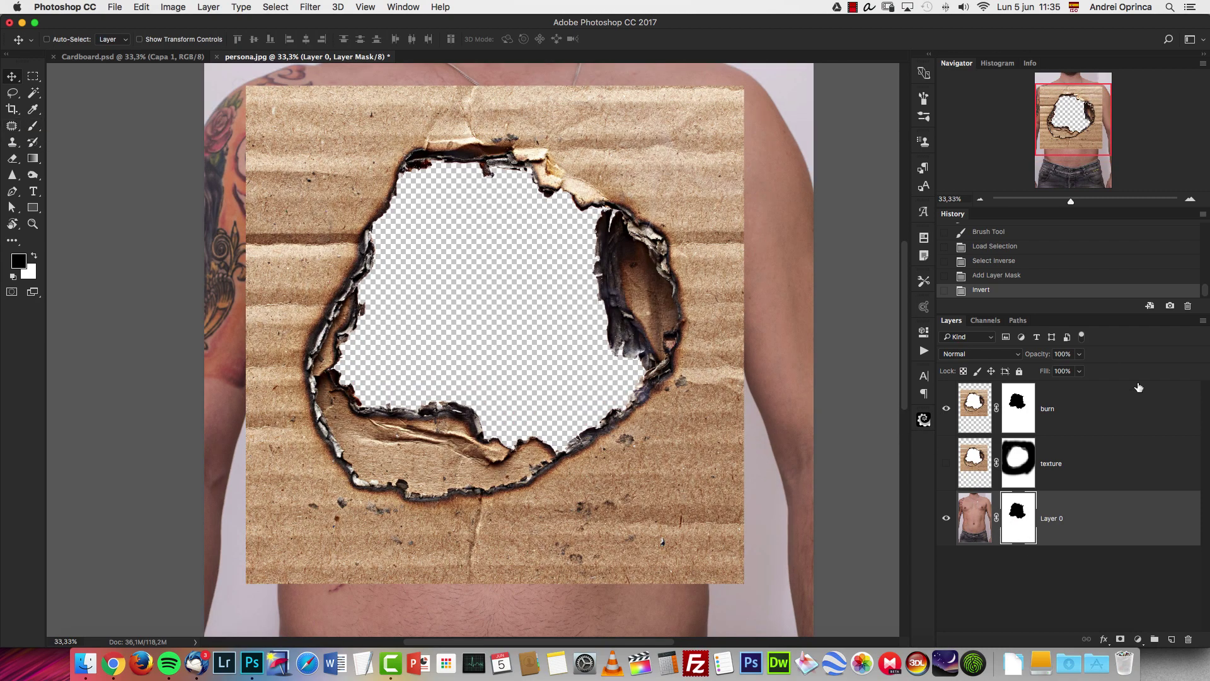
pyautogui.click(1032, 410)
pyautogui.click(1020, 466)
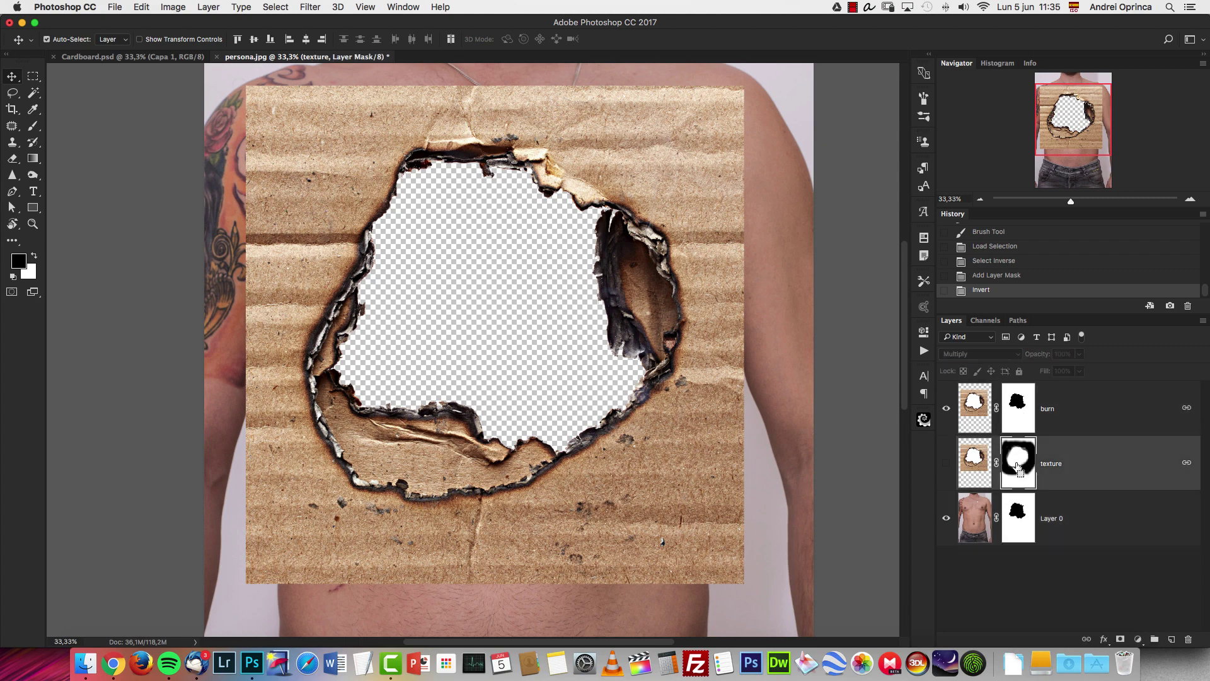
pyautogui.keyDown('super'); pyautogui.click(1016, 465); pyautogui.keyUp('super')
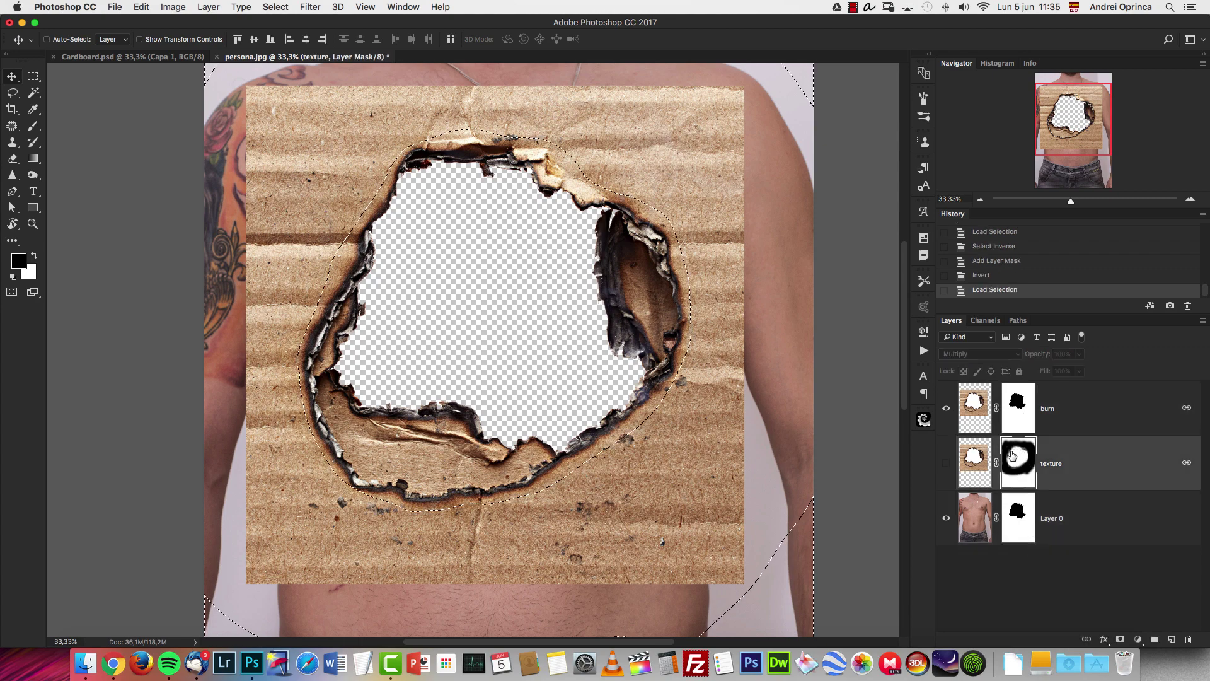
pyautogui.click(1017, 412)
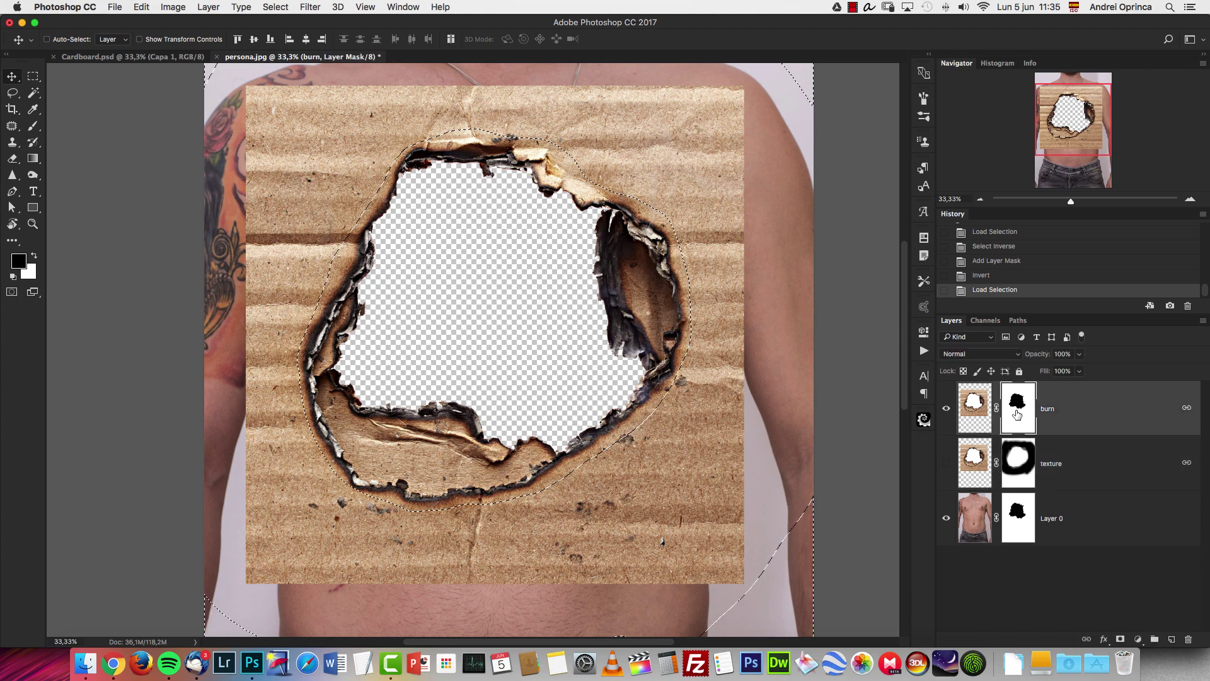
pyautogui.press('super+shift+i')
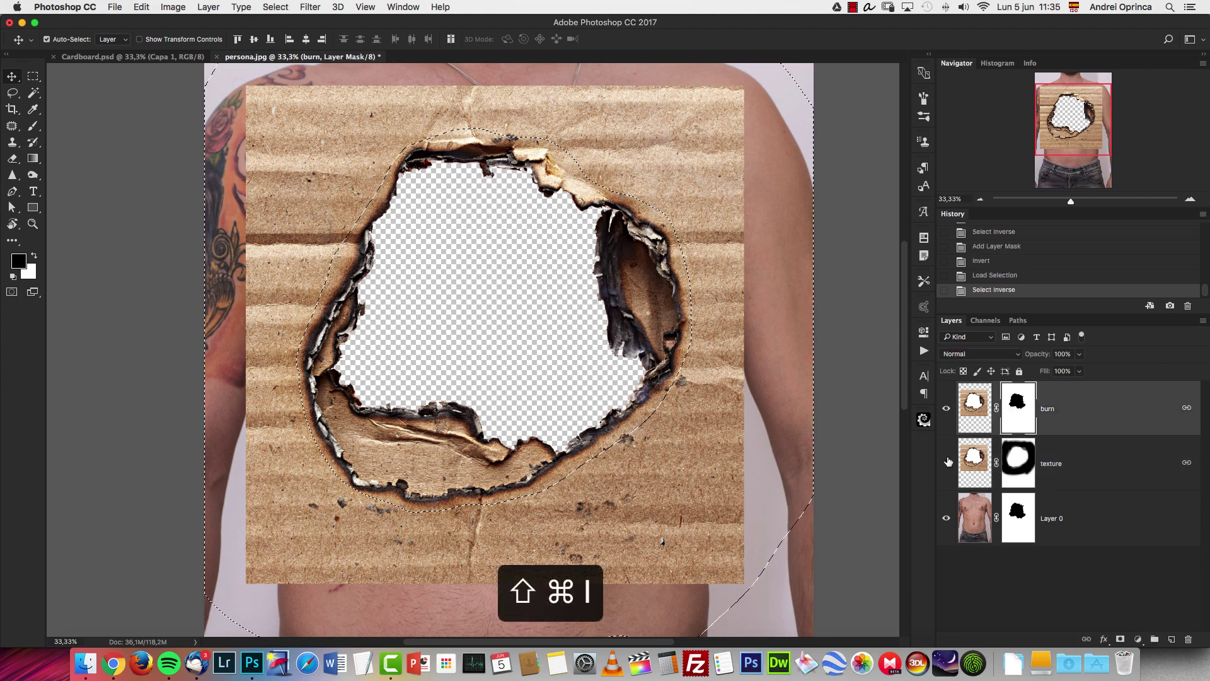
# Fill the selected area of the burn layer's mask with black to hide the outer cardboard, and deselect
pyautogui.hotkey('alt', 'BackSpace')
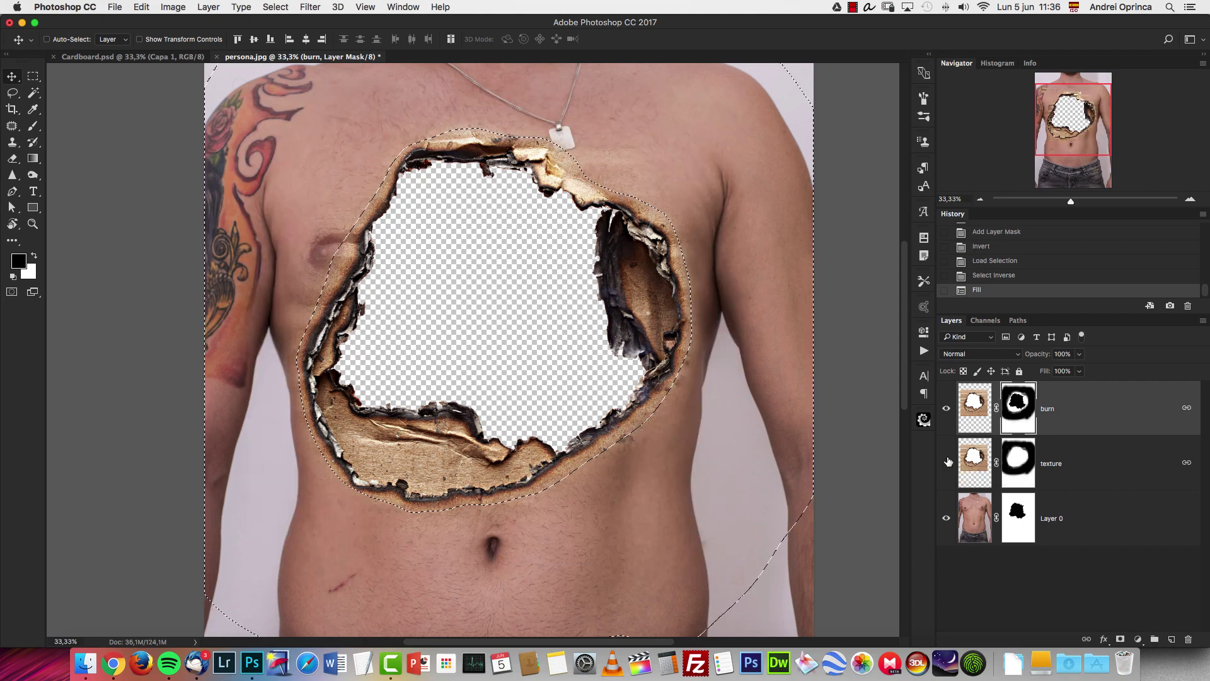
pyautogui.press('super+d')
pyautogui.click(945, 463)
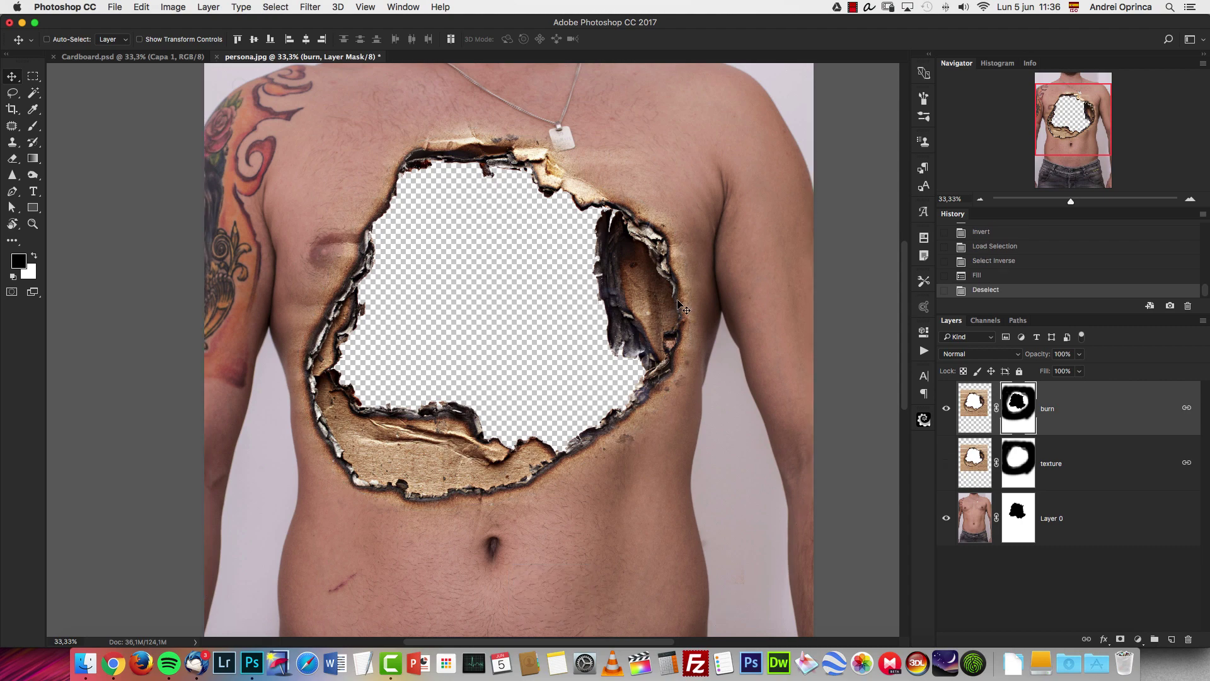
# Paint black on the burn layer's mask beside the hole's right rim with a 125 px brush at 30% opacity
pyautogui.press('super+1')
pyautogui.moveTo(1069, 110); pyautogui.dragTo(1079, 87)
pyautogui.click(980, 199)
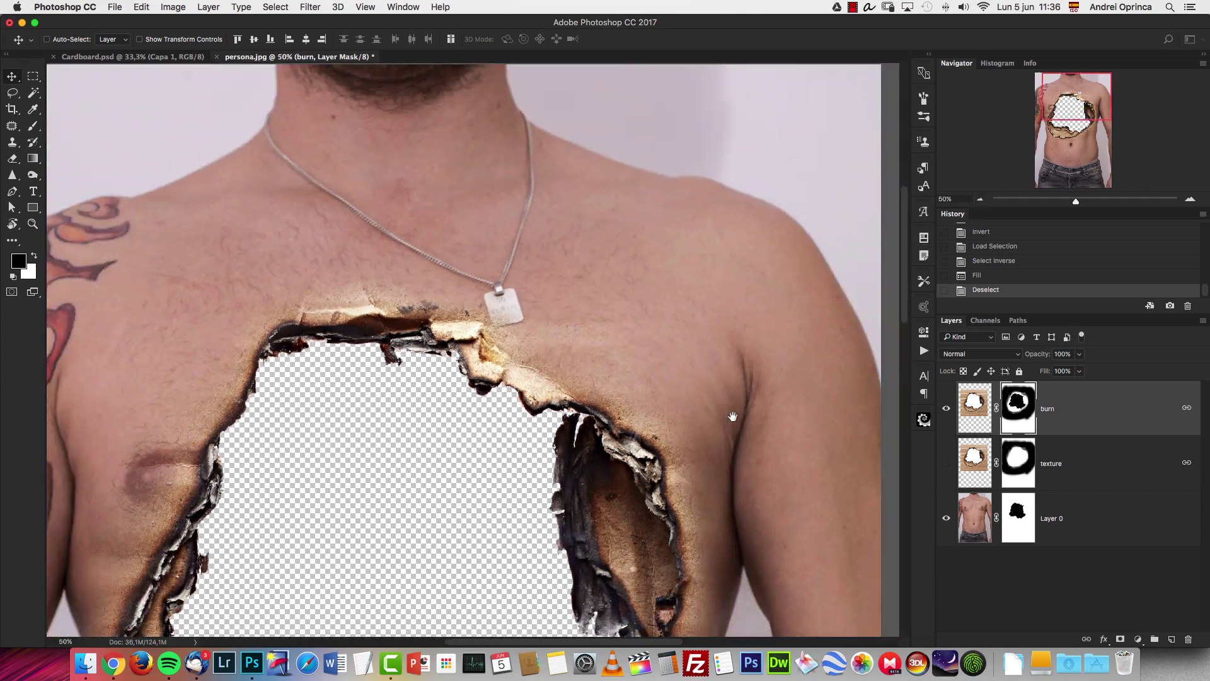
pyautogui.moveTo(731, 414)
pyautogui.mouseDown()
pyautogui.moveTo(619, 278)
pyautogui.moveTo(598, 315)
pyautogui.mouseUp()
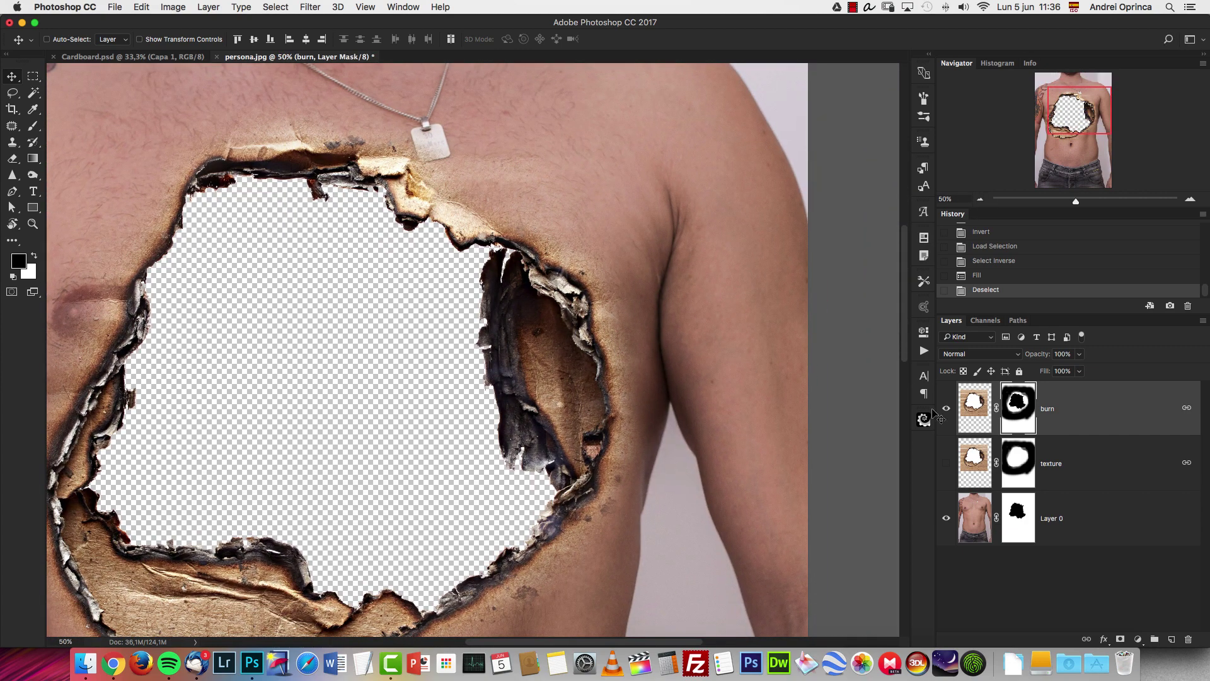
pyautogui.press('b')
pyautogui.moveTo(612, 291); pyautogui.dragTo(619, 318)
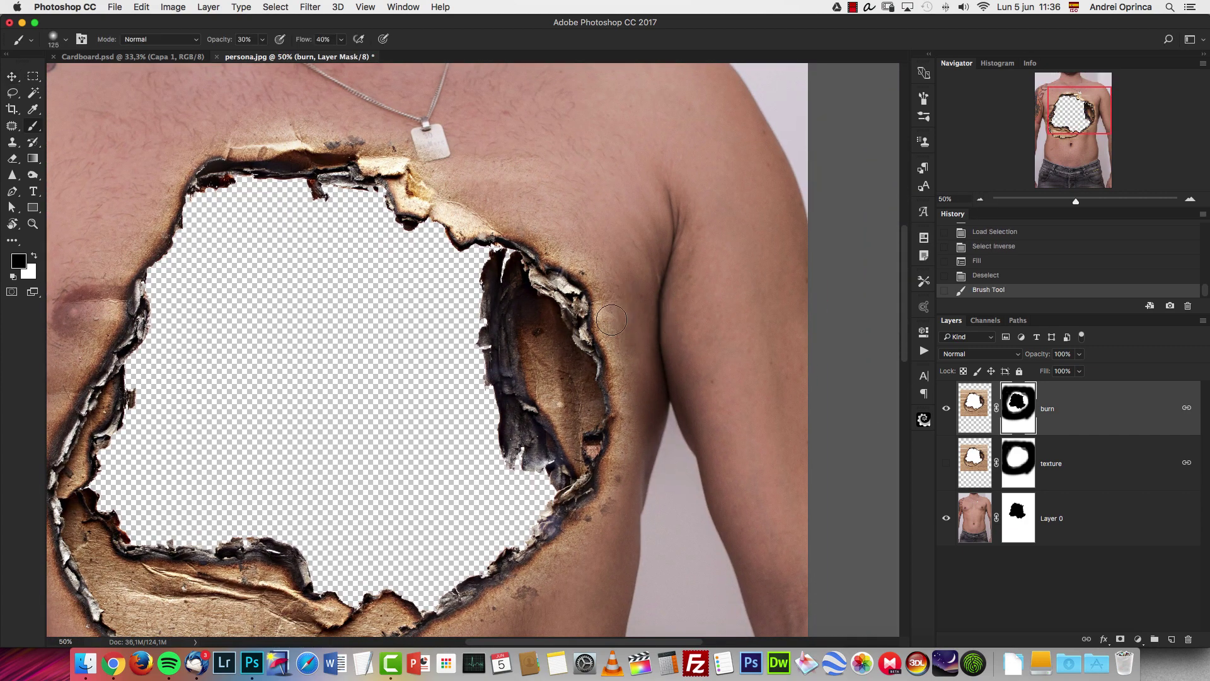
# Dab more black on the burn mask beside the right rim and undo the last four brush strokes
pyautogui.click(611, 319)
pyautogui.click(611, 329)
pyautogui.click(610, 326)
pyautogui.click(610, 326)
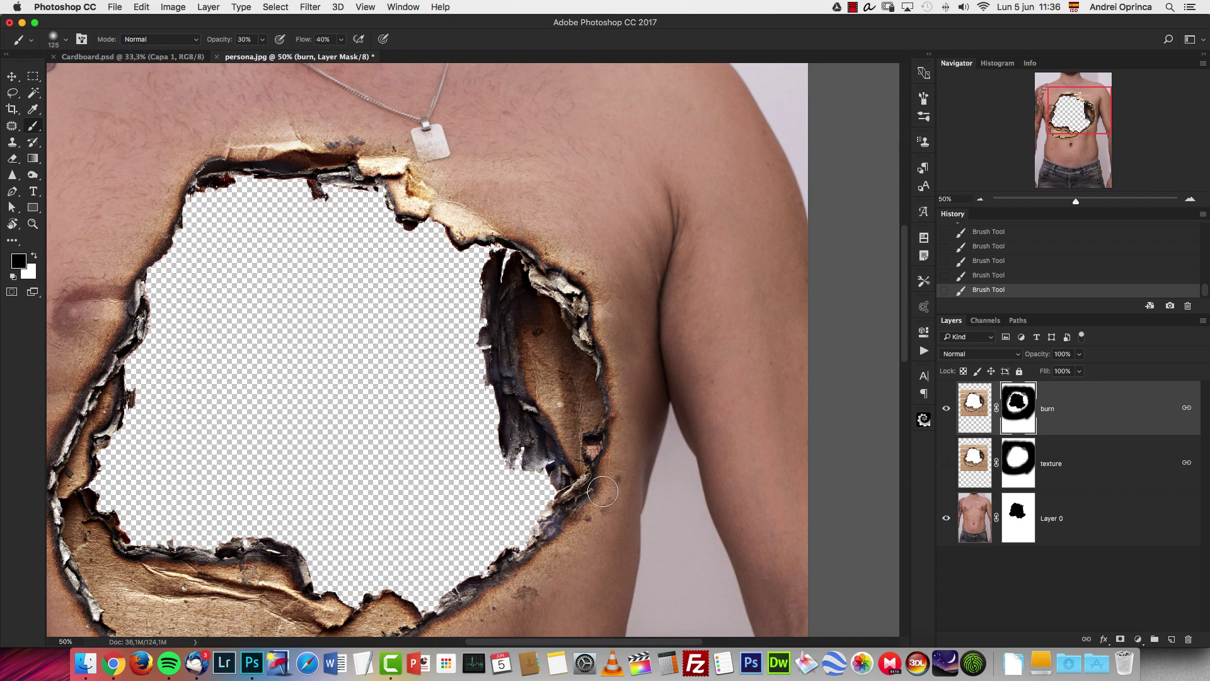
pyautogui.press('alt+super+z')
pyautogui.press('alt+super+z')
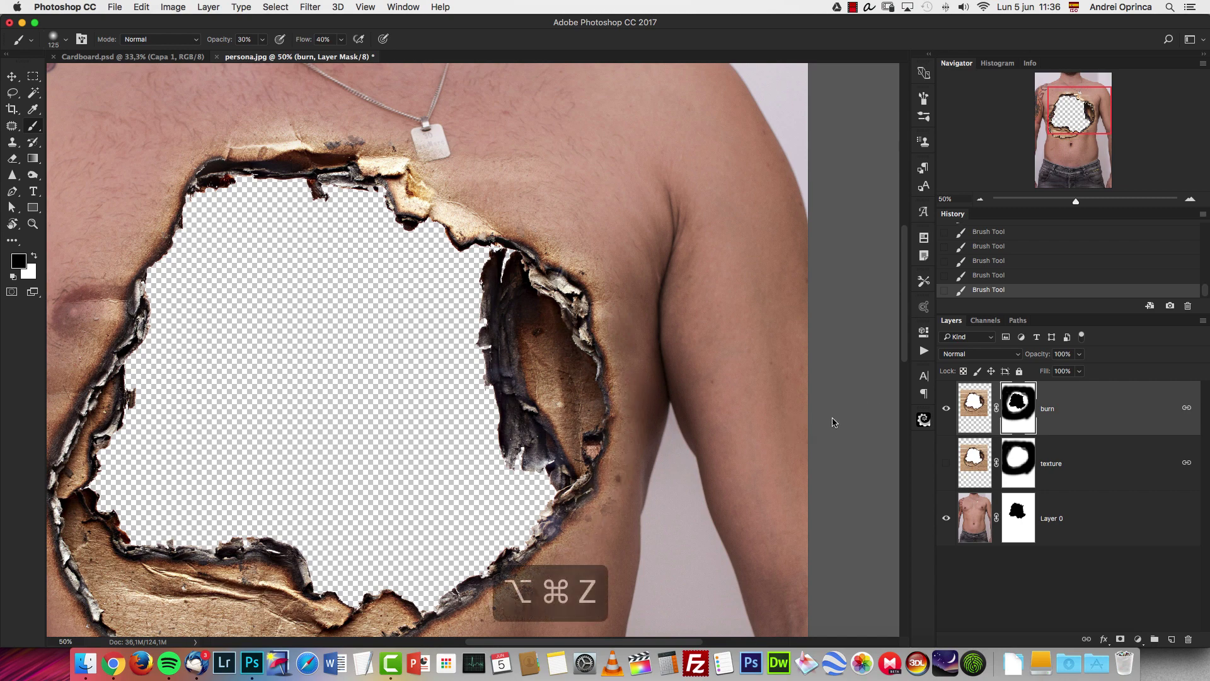
pyautogui.press('alt+super+z')
pyautogui.press('alt+super+z')
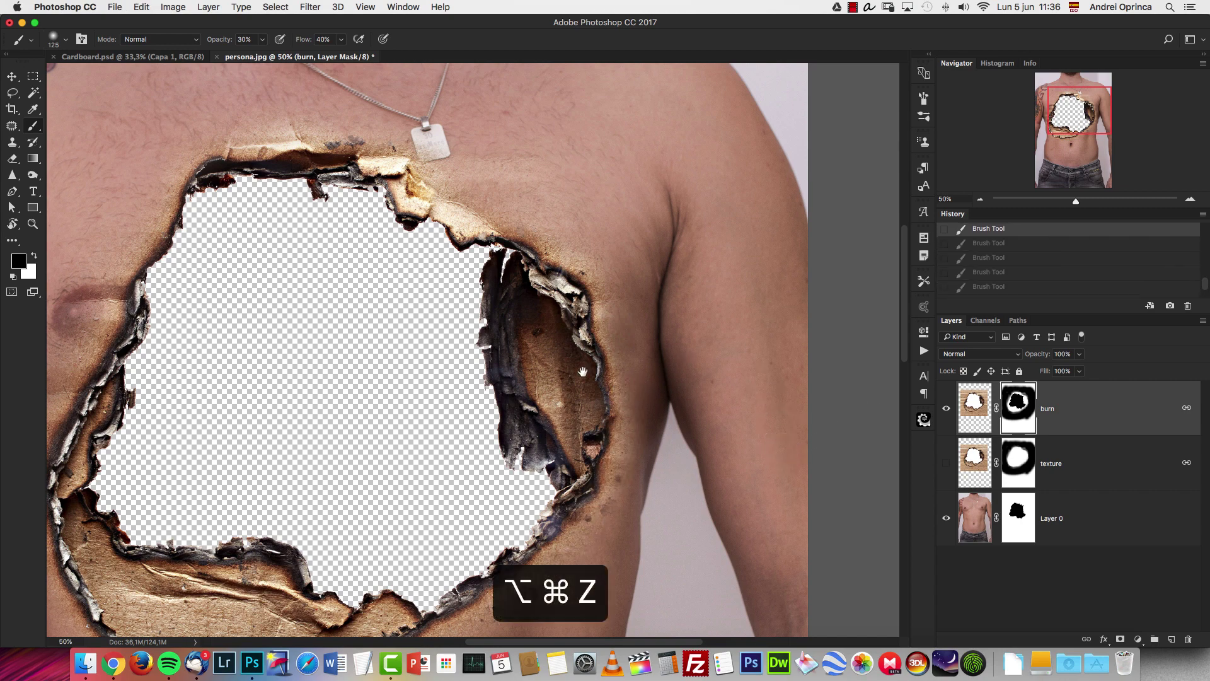
# Reduce the brush to 80 px and paint black on the burn mask around the hole's left and upper rim to blend the cardboard into skin
pyautogui.moveTo(582, 373); pyautogui.dragTo(767, 281)
pyautogui.press('[')
pyautogui.press('[')
pyautogui.press('[')
pyautogui.moveTo(255, 252); pyautogui.dragTo(289, 195)
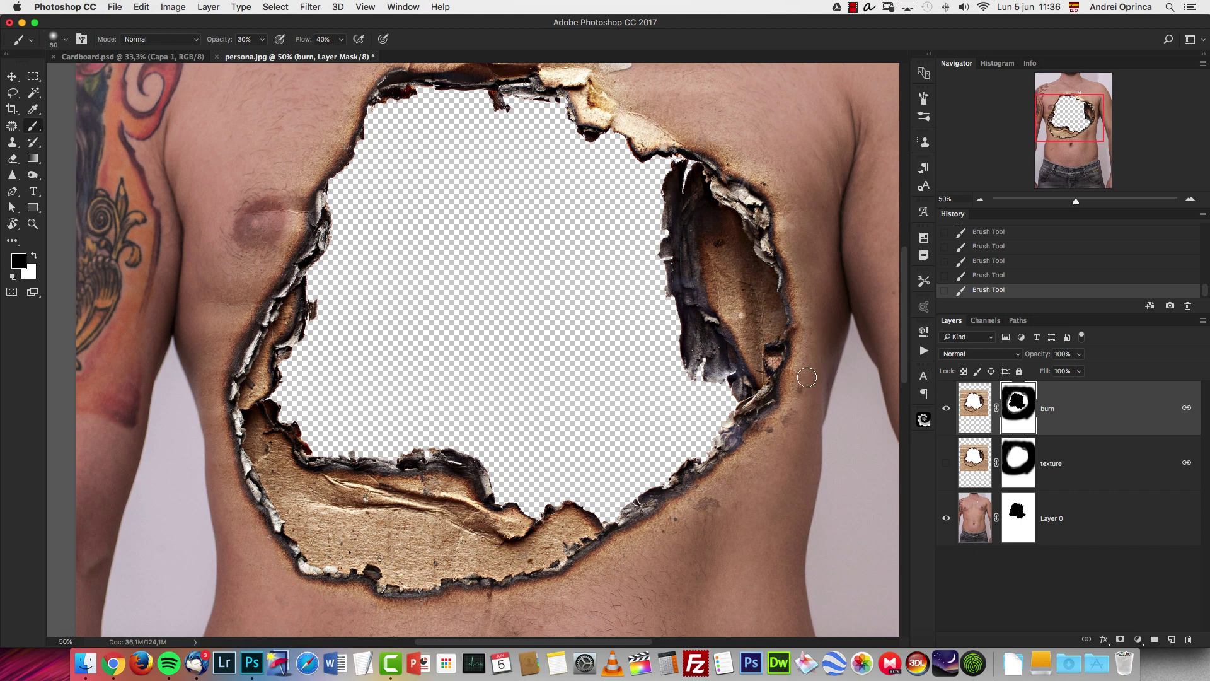
pyautogui.moveTo(724, 116); pyautogui.dragTo(744, 242)
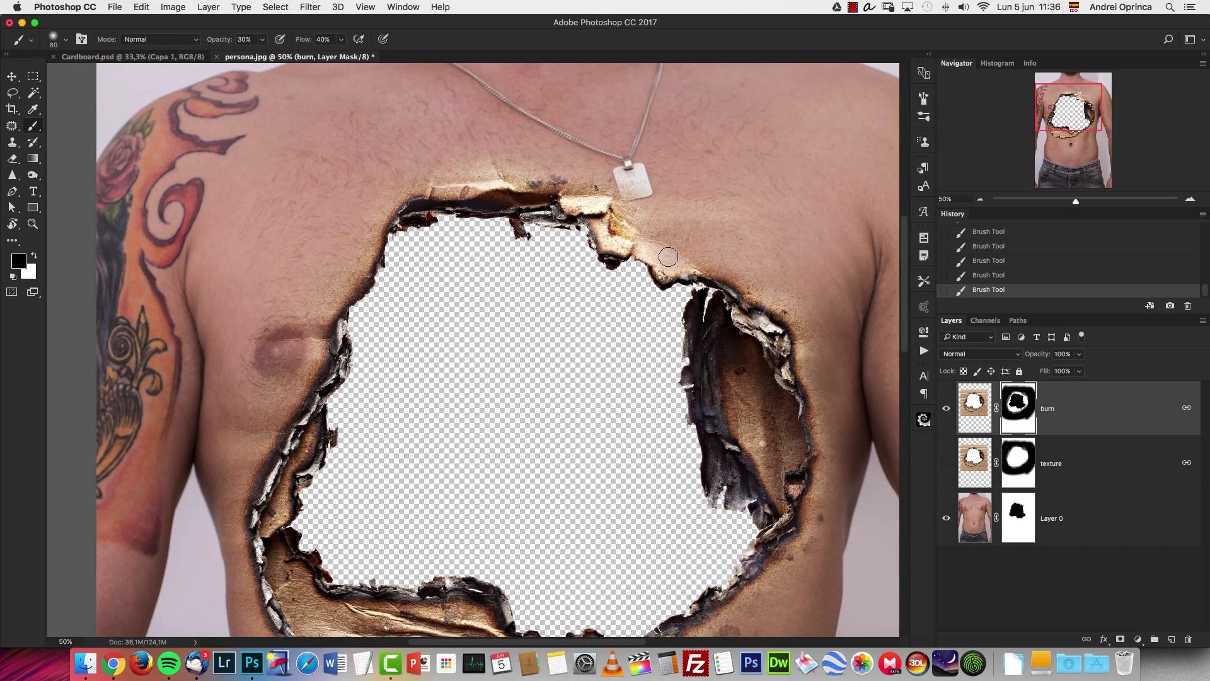
pyautogui.moveTo(618, 231); pyautogui.dragTo(453, 176)
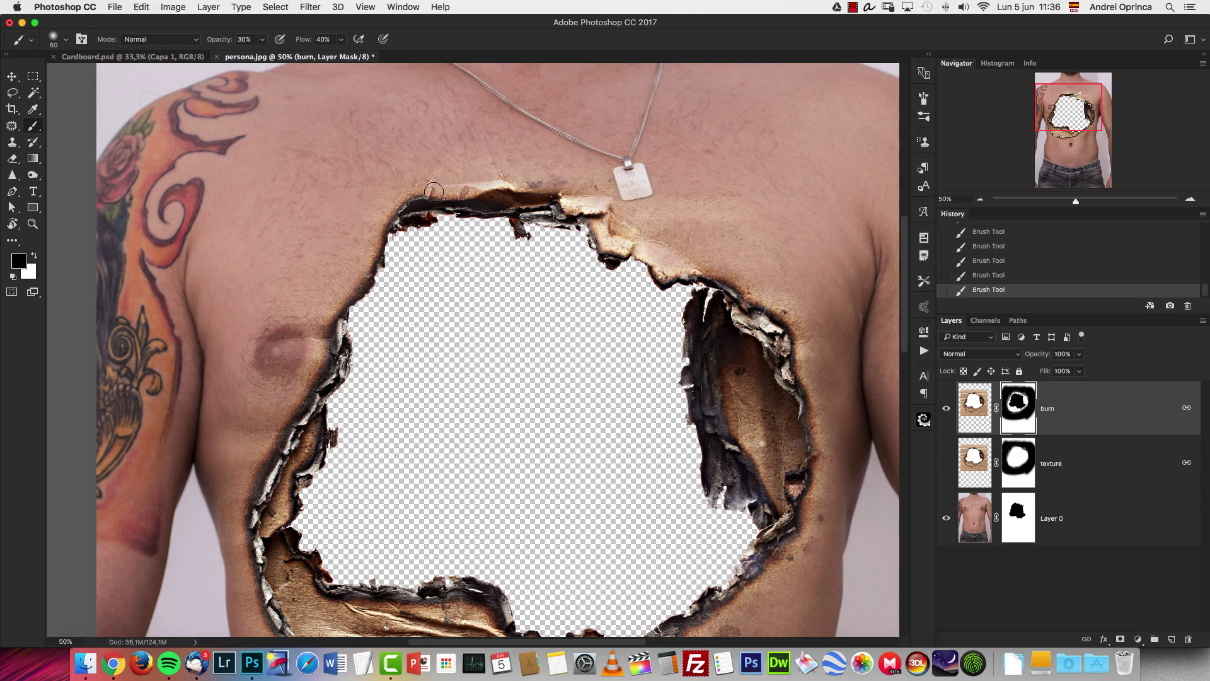
pyautogui.moveTo(433, 192); pyautogui.dragTo(452, 193)
# Open the cardboard box image 15182367_l.jpg from the Cardboard folder
pyautogui.click(980, 200)
pyautogui.click(980, 200)
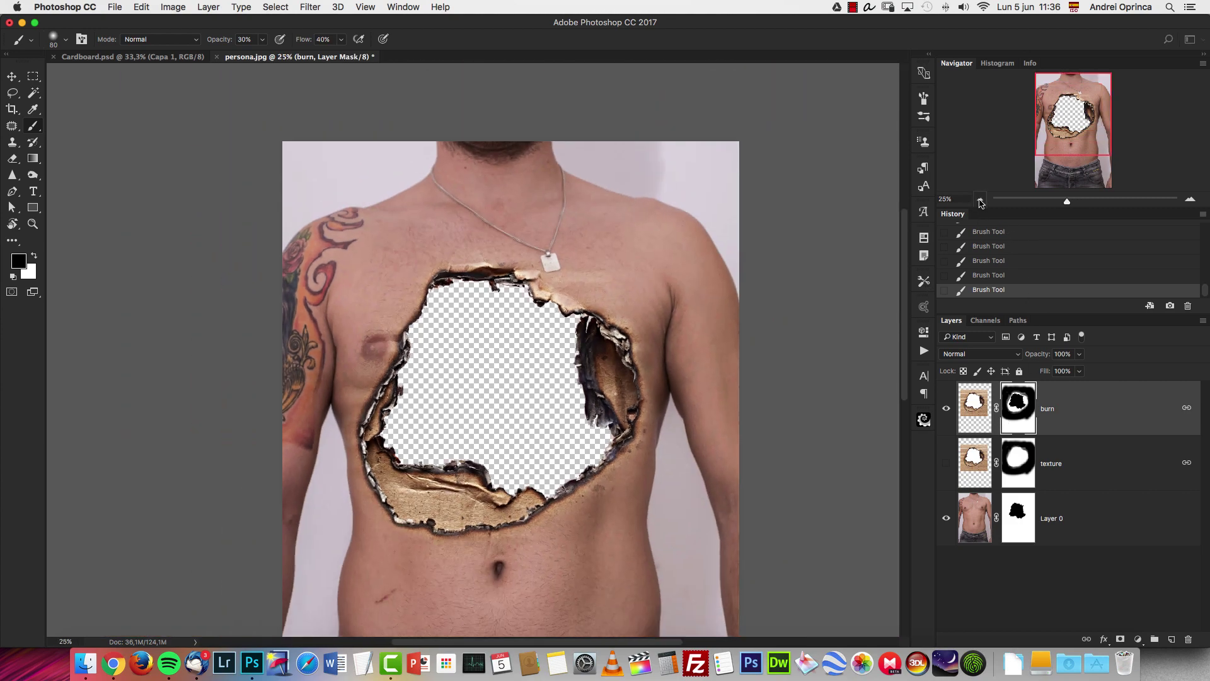
pyautogui.moveTo(751, 435); pyautogui.dragTo(744, 401)
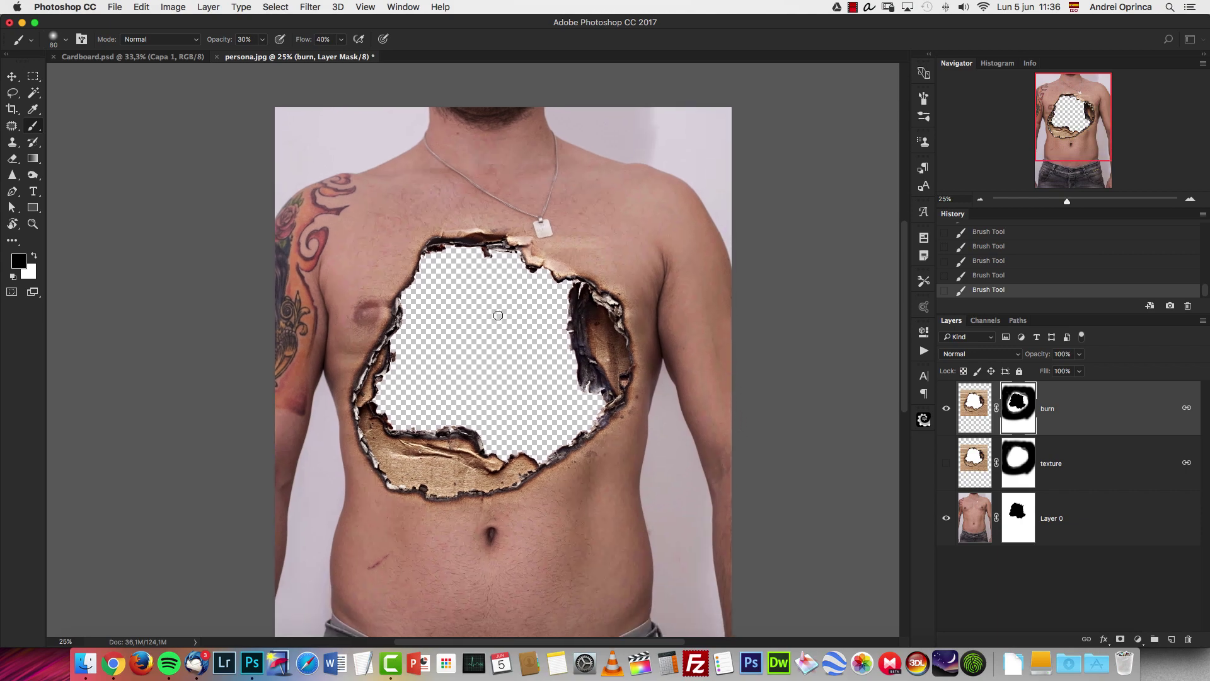
pyautogui.press('super+o')
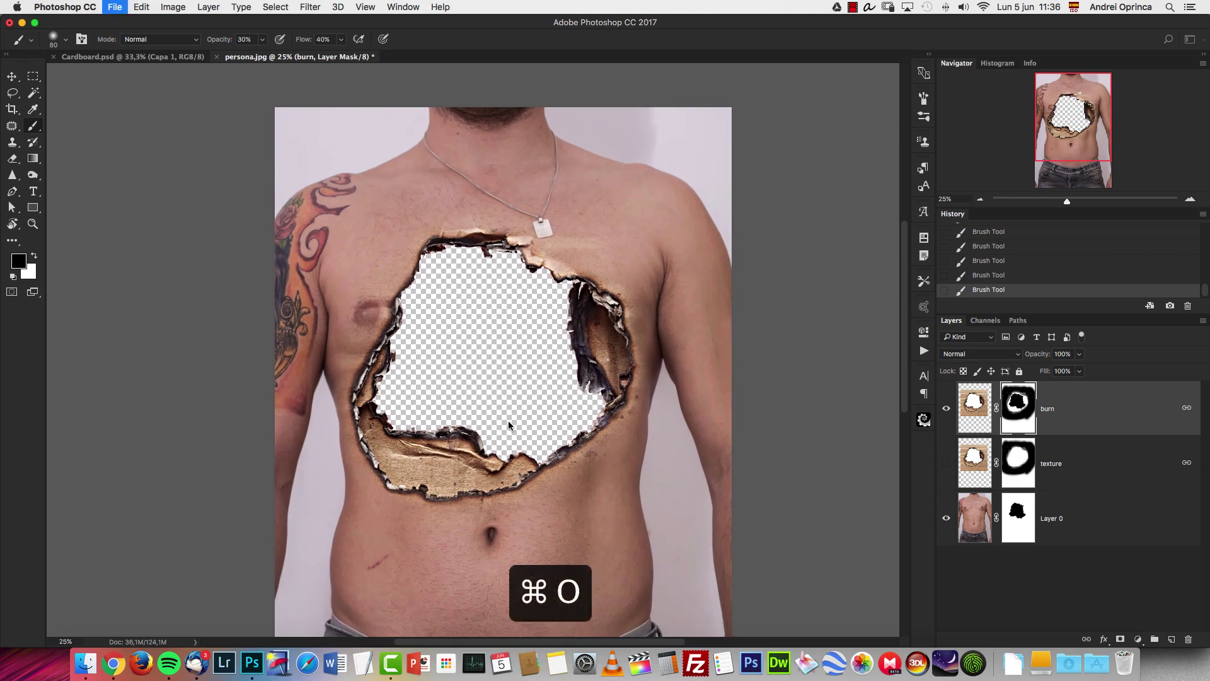
pyautogui.click(606, 117)
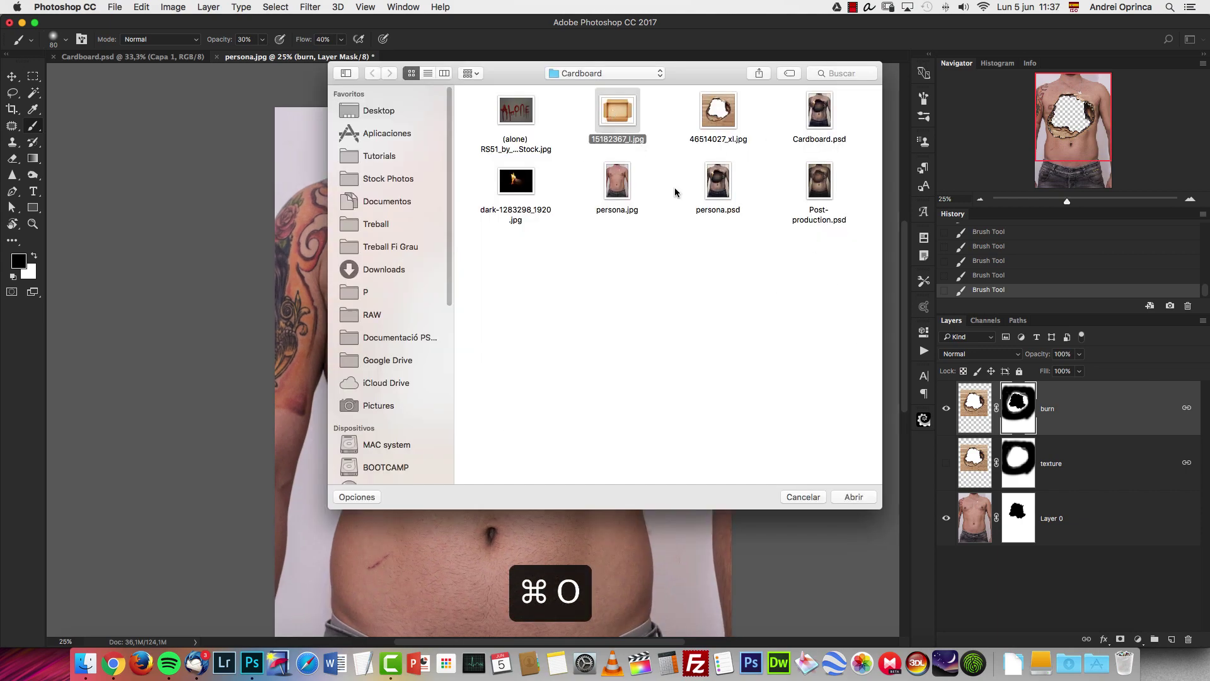
pyautogui.click(856, 496)
# Cut the entire box image to the clipboard and close its document without saving
pyautogui.press('super+a')
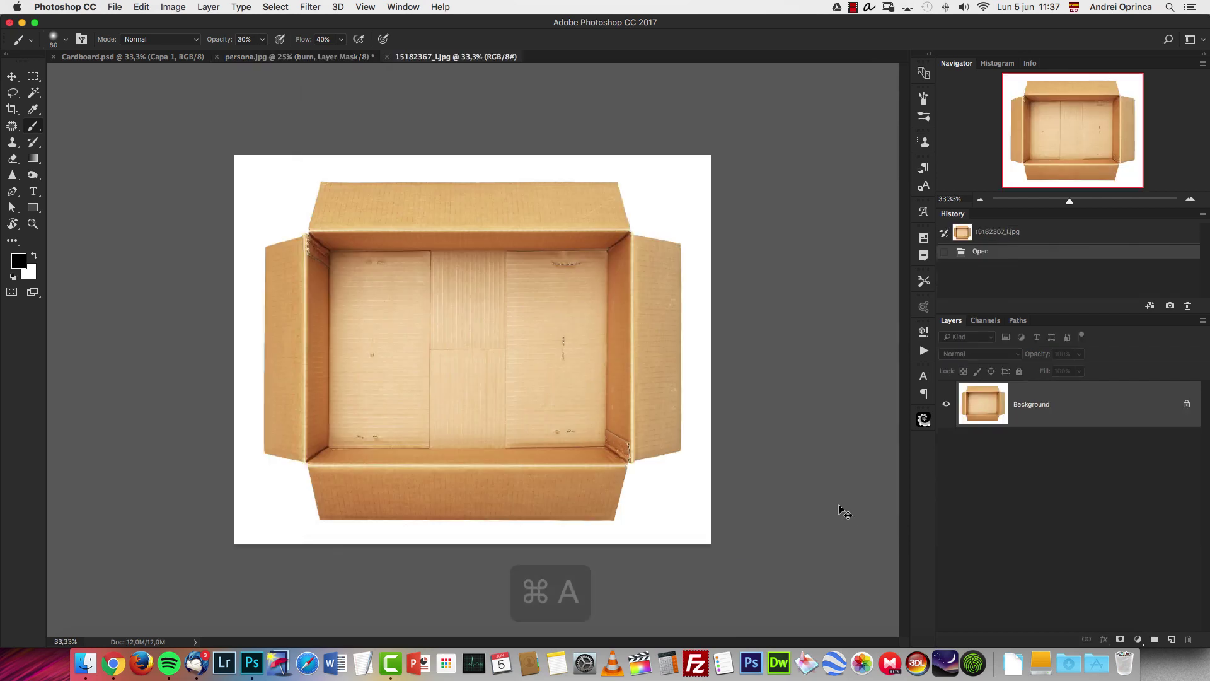
pyautogui.press('super+x')
pyautogui.press('super+w')
pyautogui.click(562, 227)
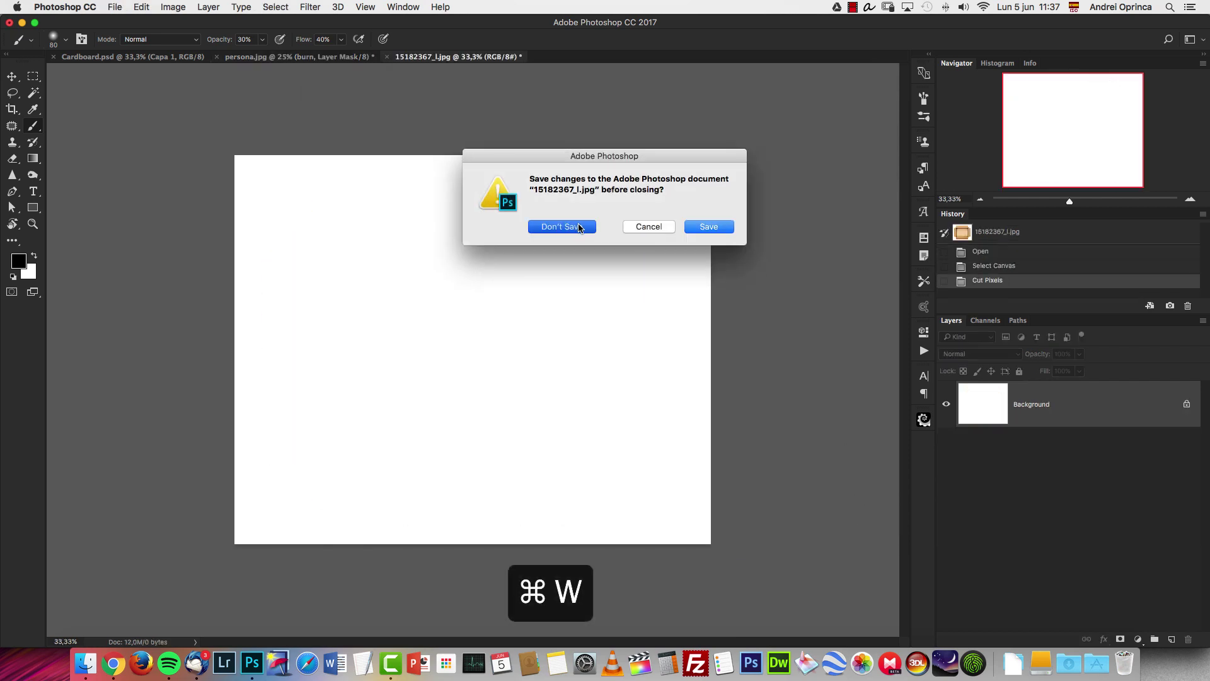
# Create a new layer beneath Layer 0 and paste the cardboard box into it
pyautogui.click(1116, 528)
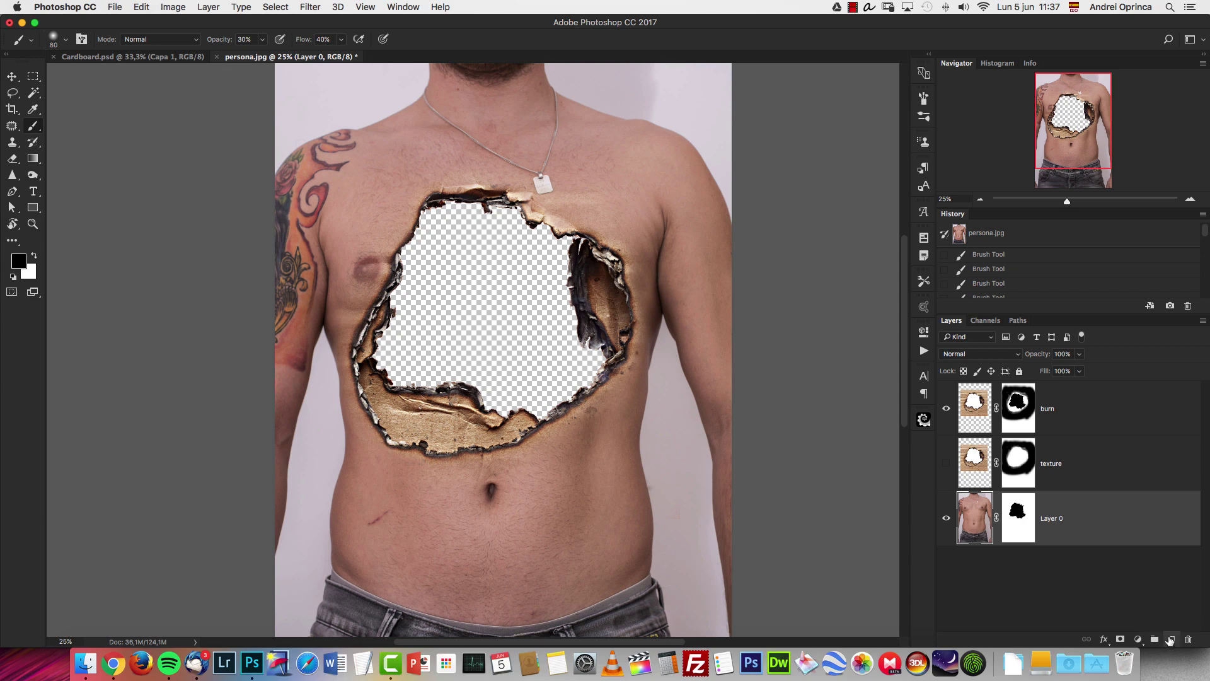
pyautogui.keyDown('super'); pyautogui.click(1170, 639); pyautogui.keyUp('super')
pyautogui.press('super+v')
# Scale the pasted box to about 110% width and 114% height, and position it behind the chest hole
pyautogui.press('super+t')
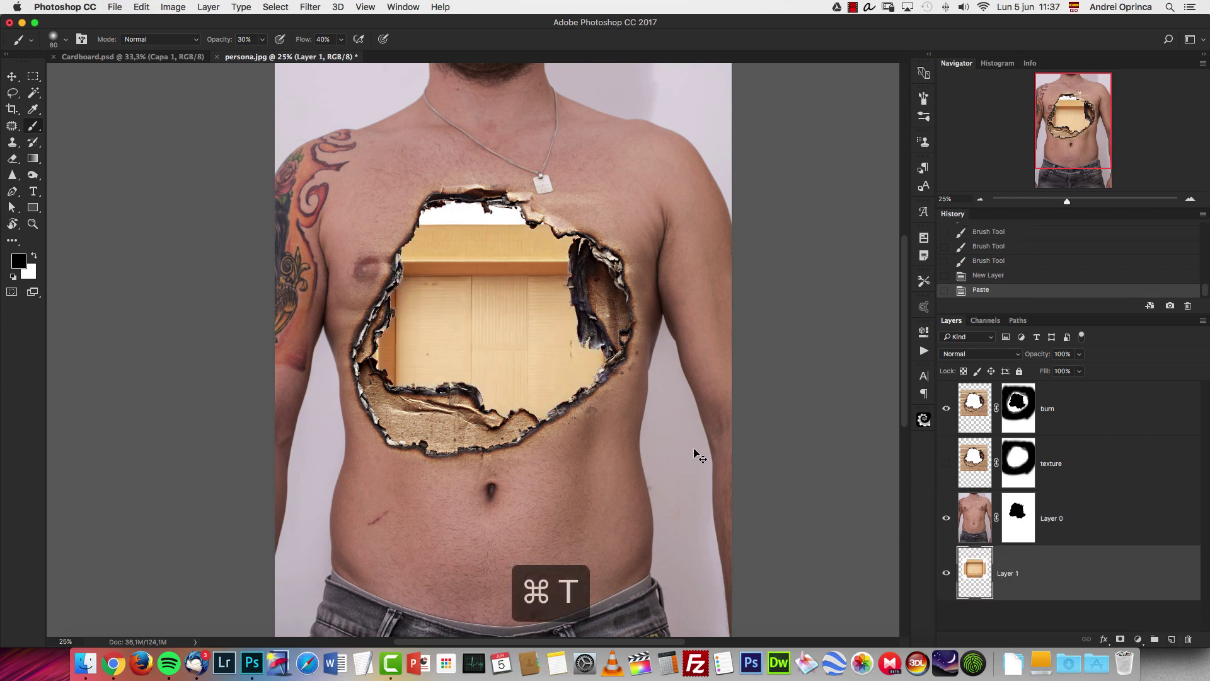
pyautogui.moveTo(682, 203); pyautogui.dragTo(798, 108)
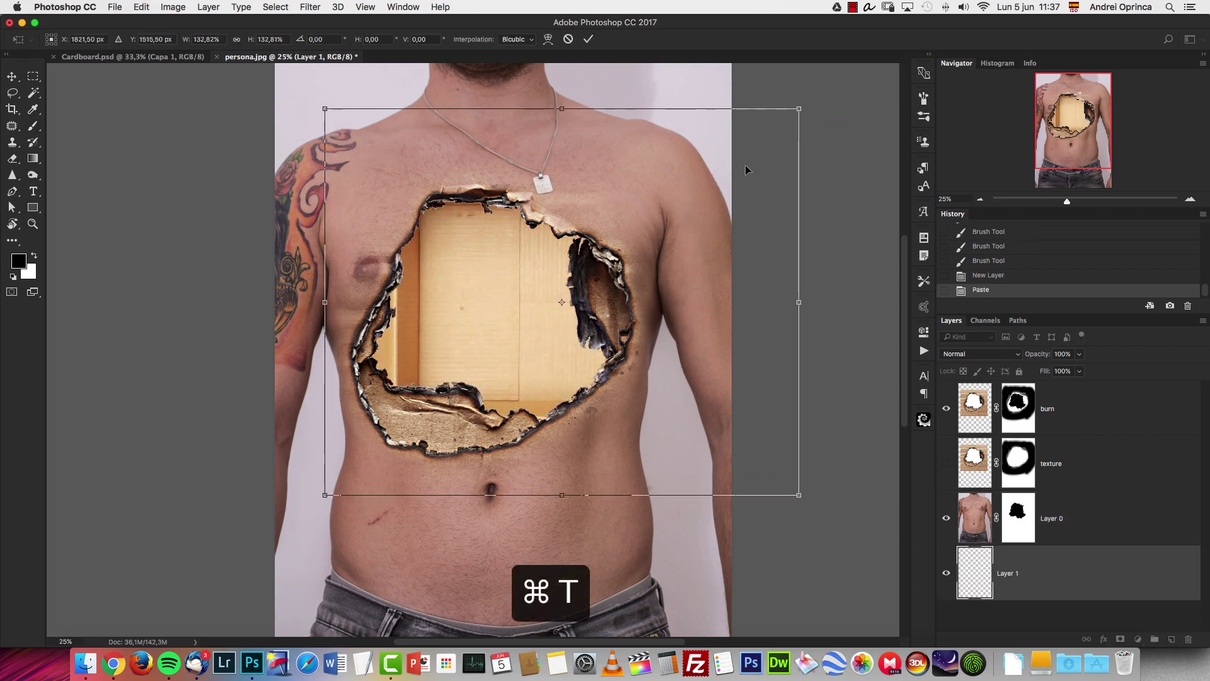
pyautogui.moveTo(670, 235); pyautogui.dragTo(618, 229)
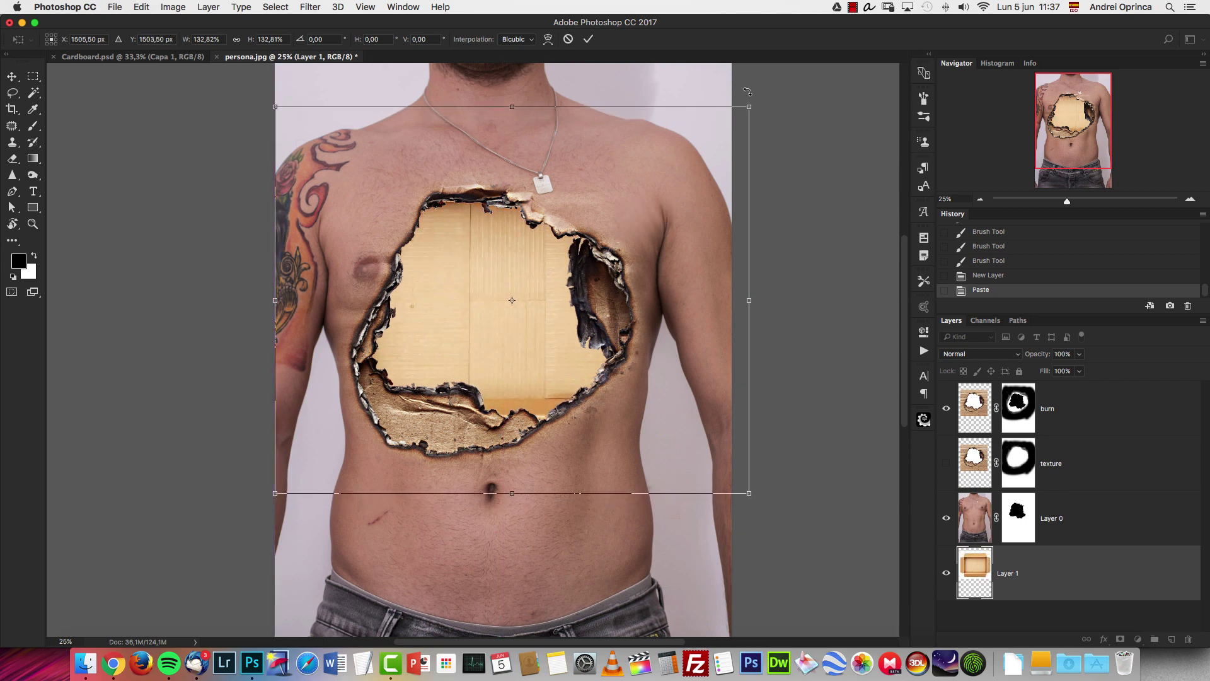
pyautogui.moveTo(744, 108); pyautogui.dragTo(671, 162)
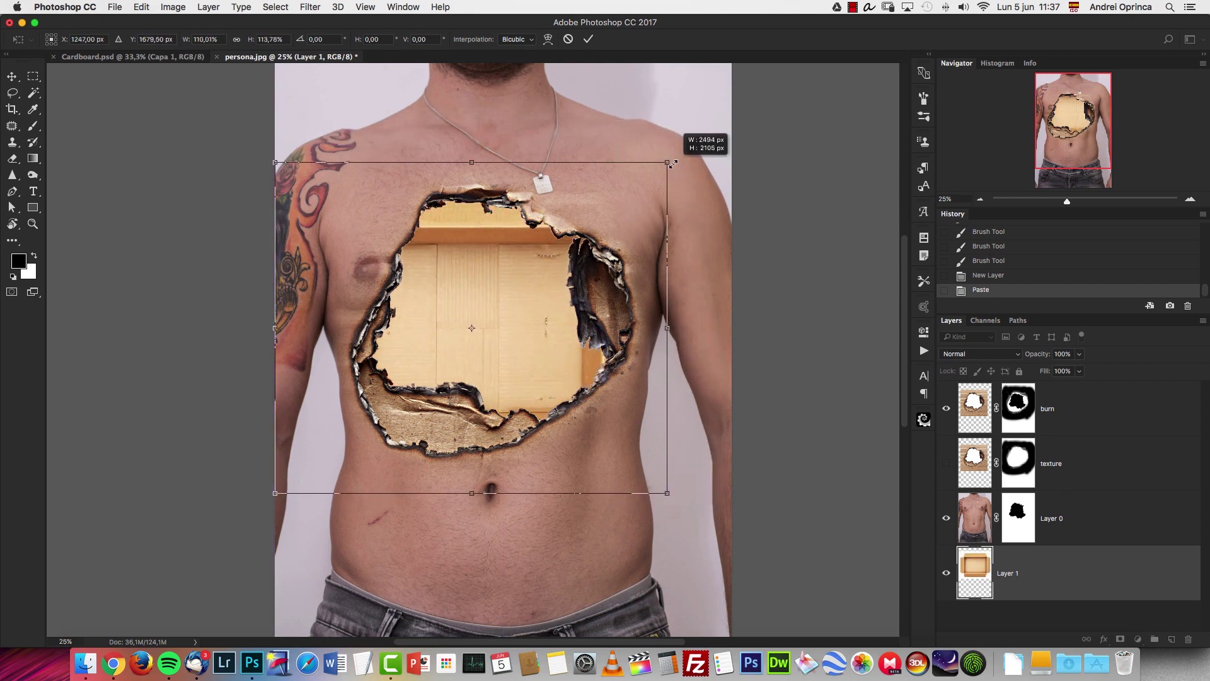
pyautogui.moveTo(583, 255); pyautogui.dragTo(615, 241)
pyautogui.press('Return')
pyautogui.press('b')
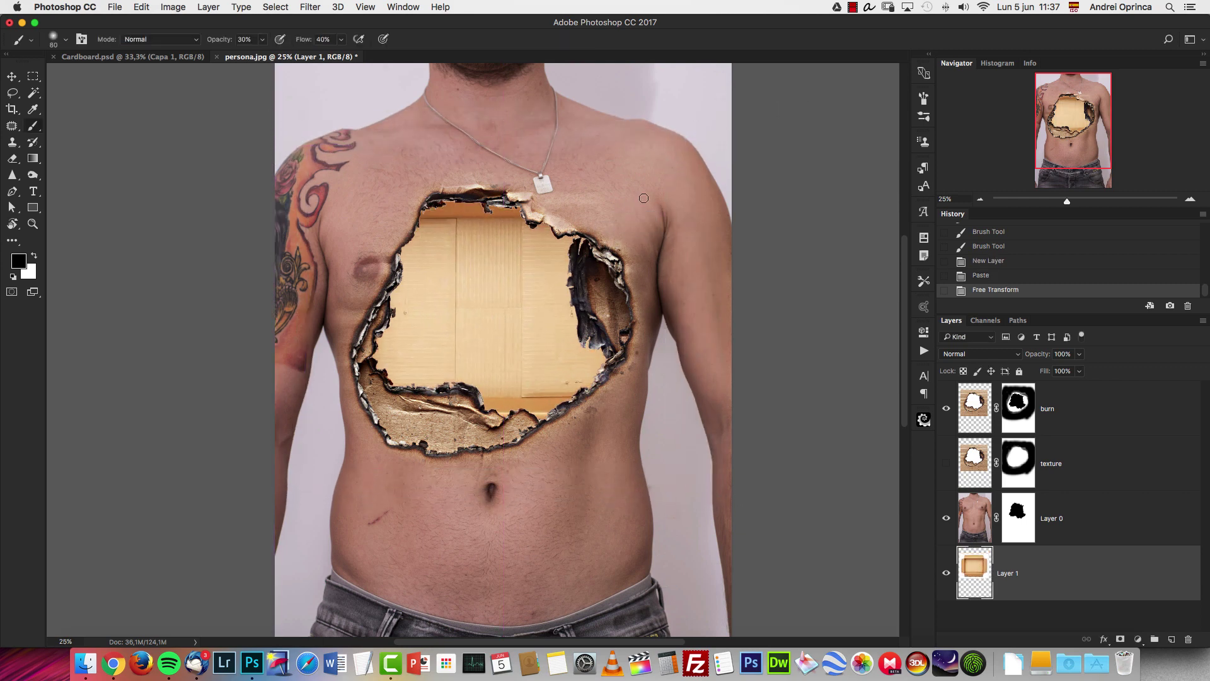
pyautogui.press('m')
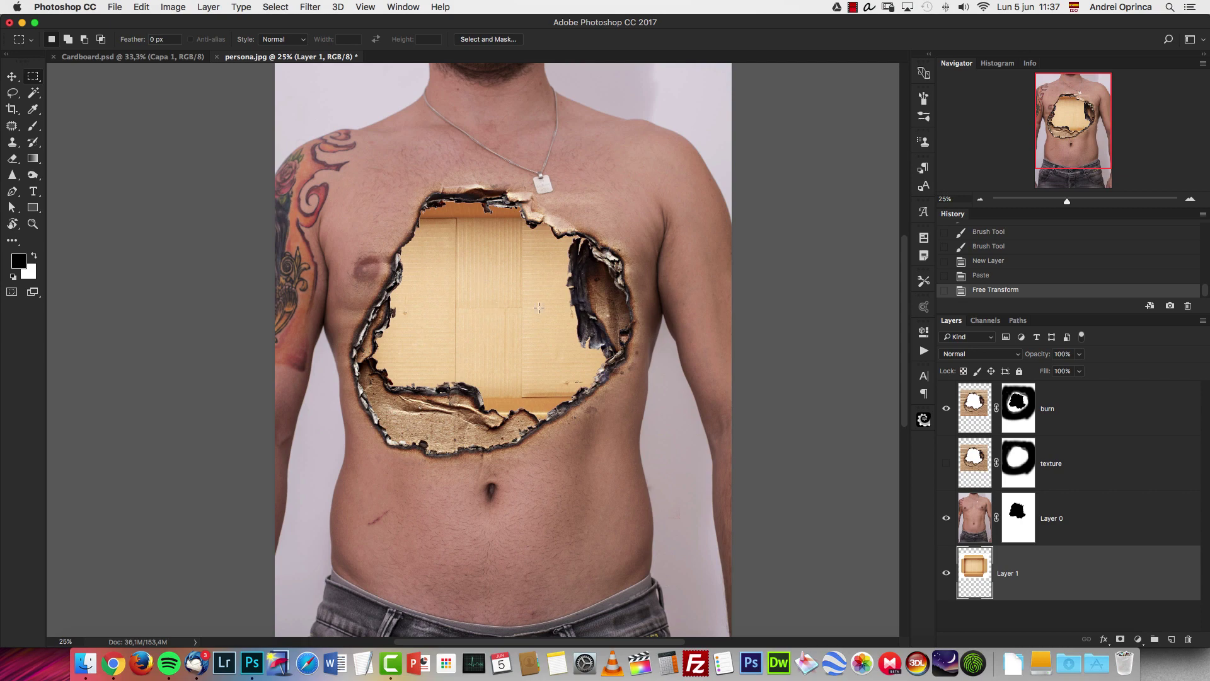
# Rename the pasted cardboard layer as box
pyautogui.click(1190, 199)
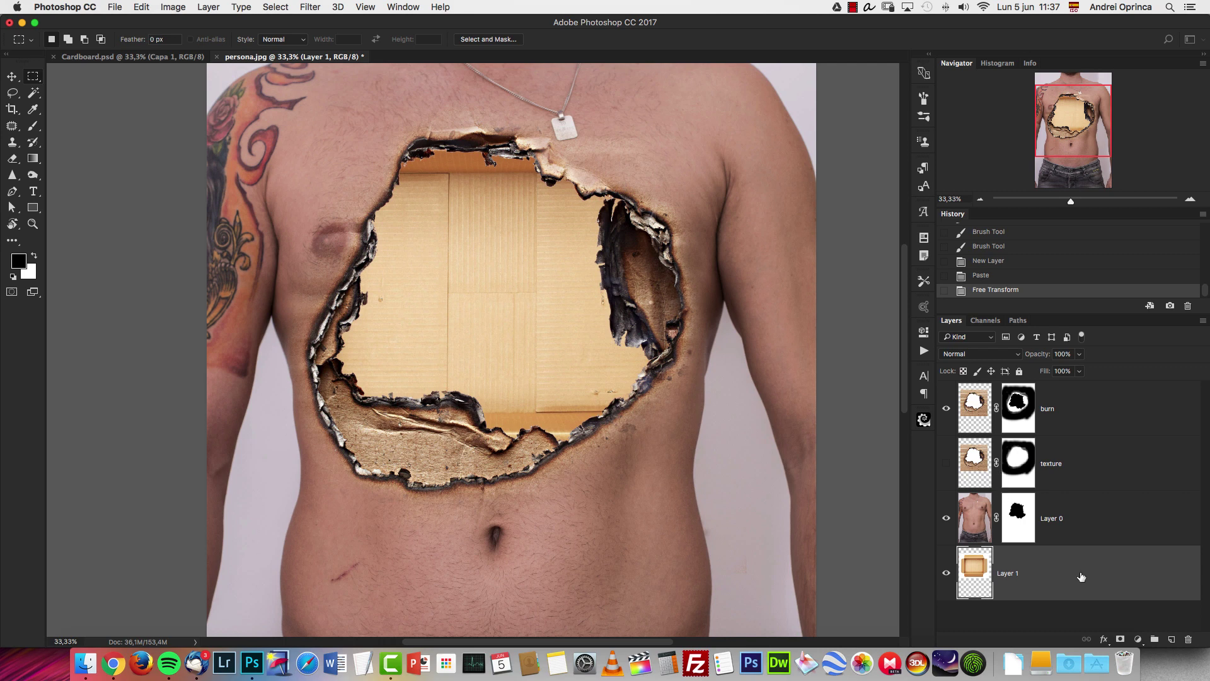
pyautogui.doubleClick(1009, 570)
pyautogui.write('box')
pyautogui.press('Return')
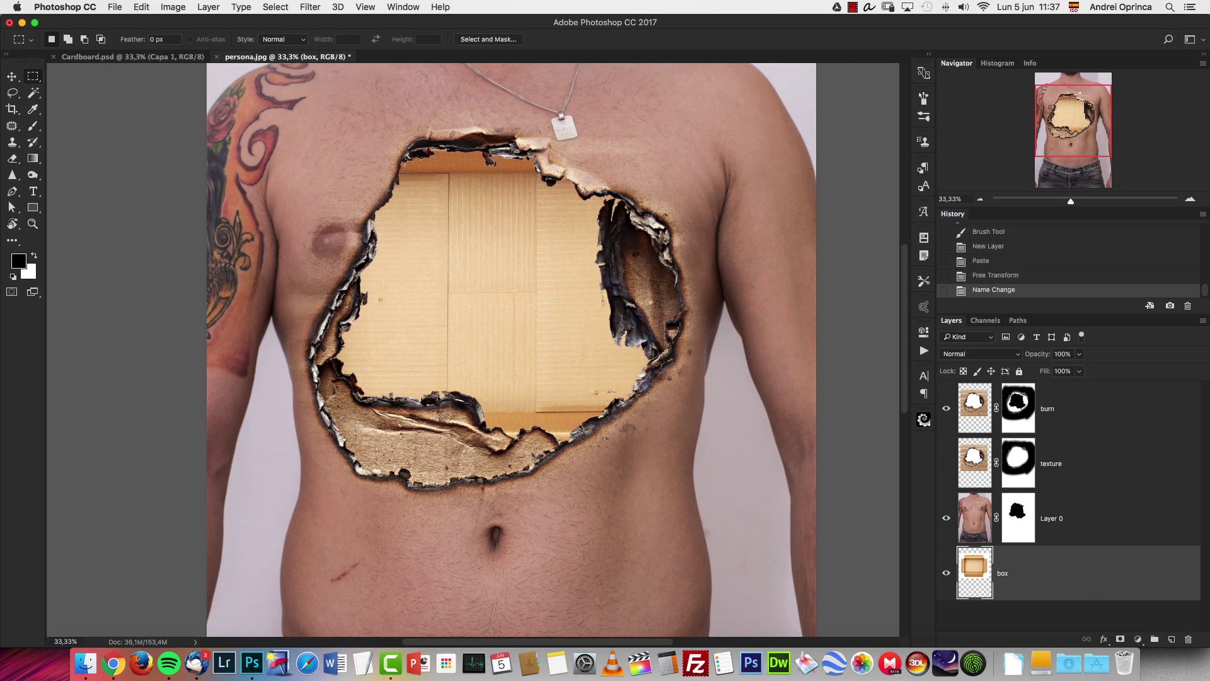
# Add a Curves adjustment above the box layer and darken it with a point at input 177, output 90
pyautogui.click(1137, 638)
pyautogui.click(1145, 461)
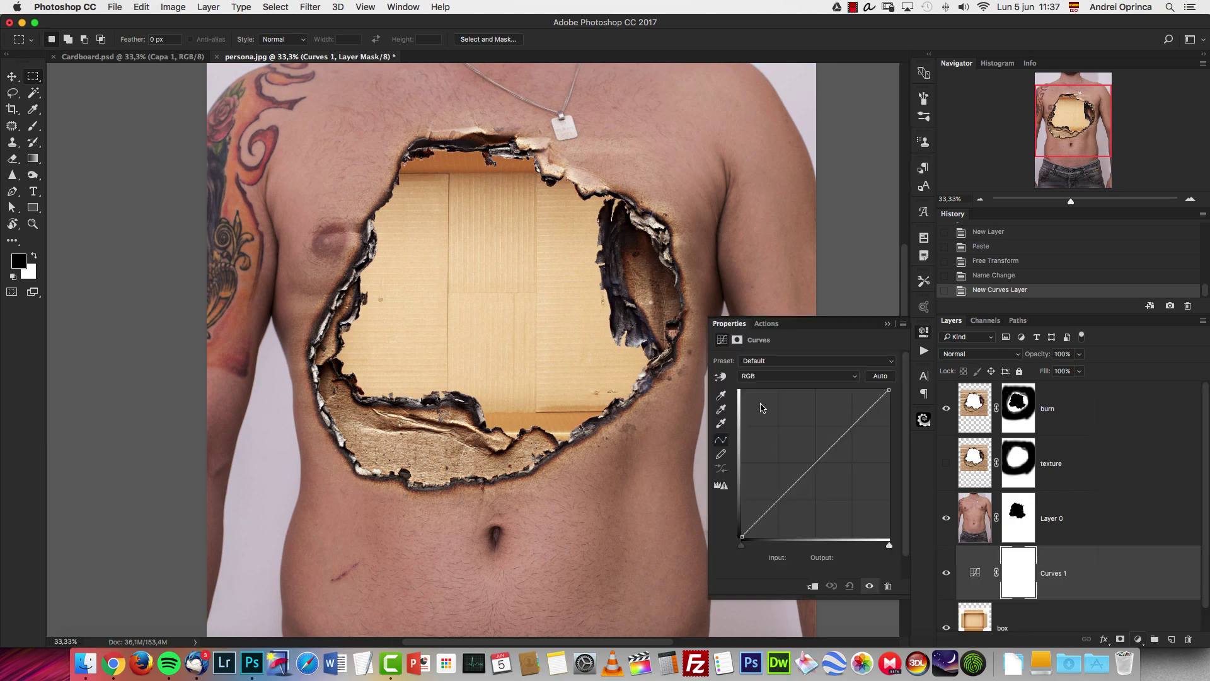
pyautogui.moveTo(837, 467); pyautogui.dragTo(844, 485)
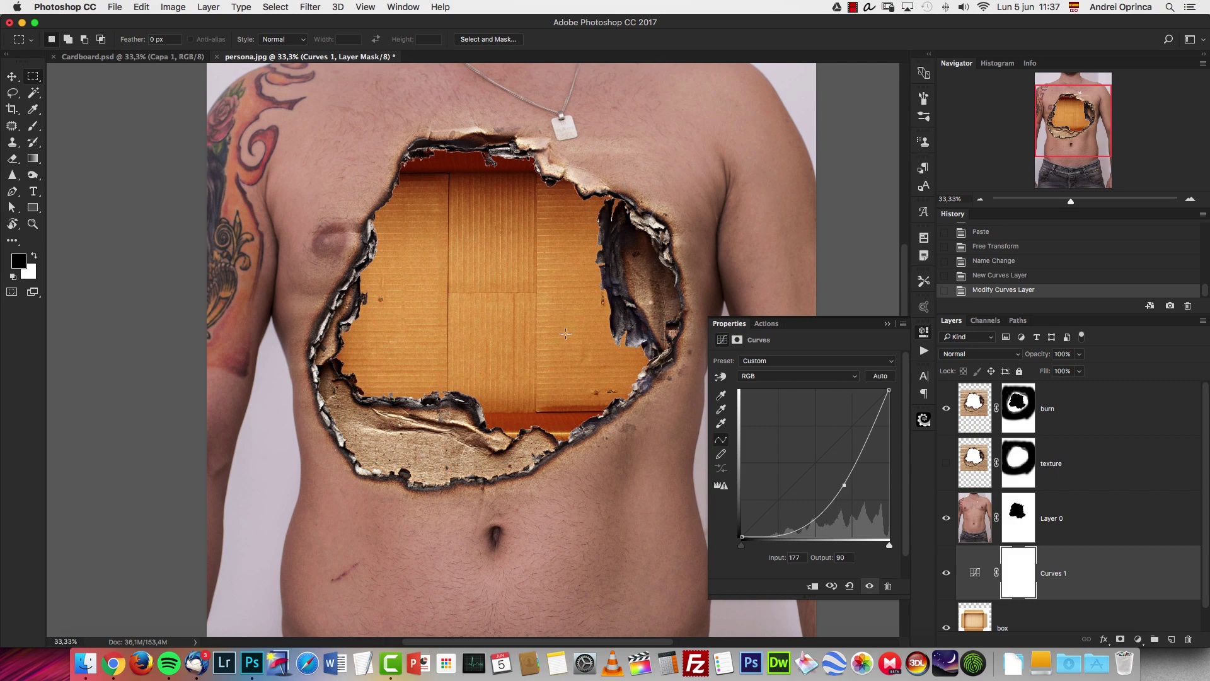
pyautogui.click(888, 323)
# Set the Curves layer's blending mode to Luminosity and darken its curve further with a point at input 200, output 77
pyautogui.click(979, 353)
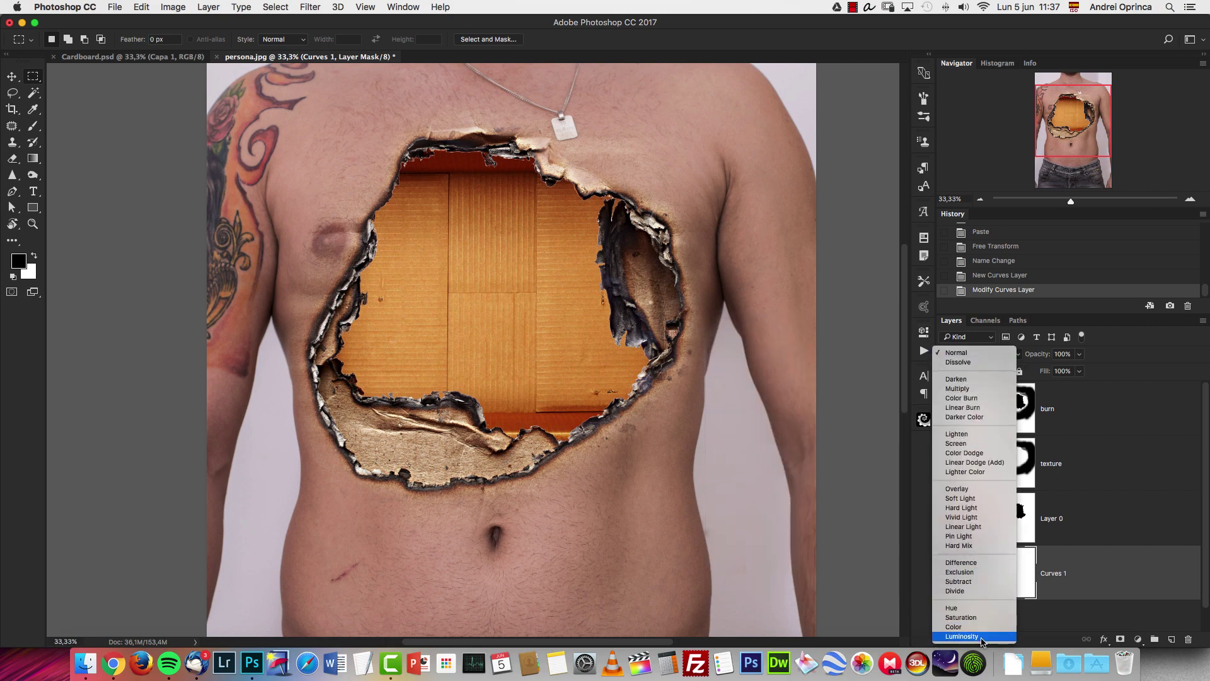
pyautogui.click(961, 636)
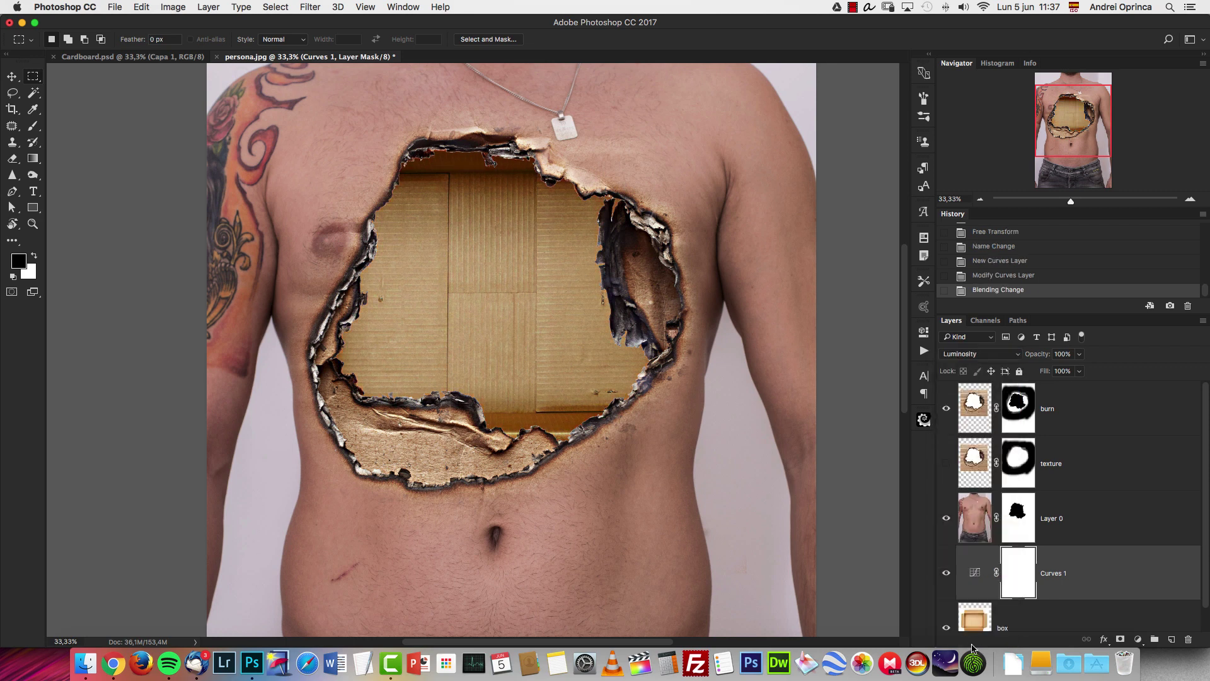
pyautogui.doubleClick(977, 588)
pyautogui.moveTo(849, 484); pyautogui.dragTo(859, 493)
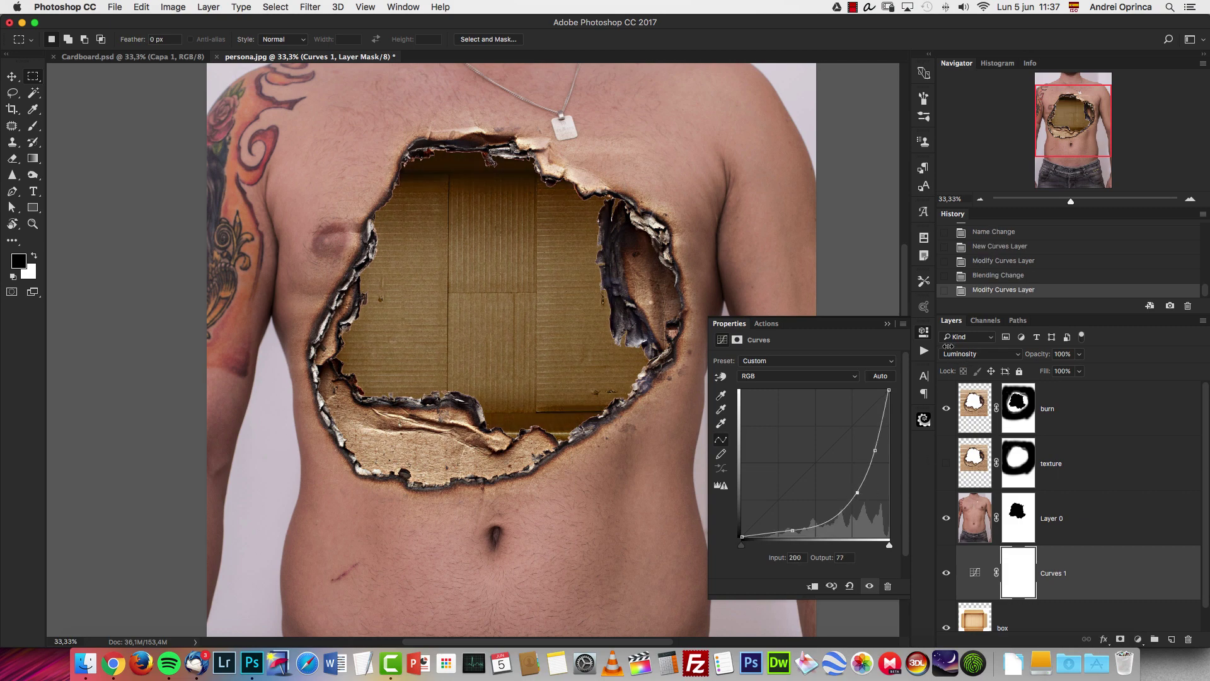
pyautogui.click(888, 326)
# Add a new empty layer directly above the Curves 1 adjustment layer
pyautogui.click(1071, 615)
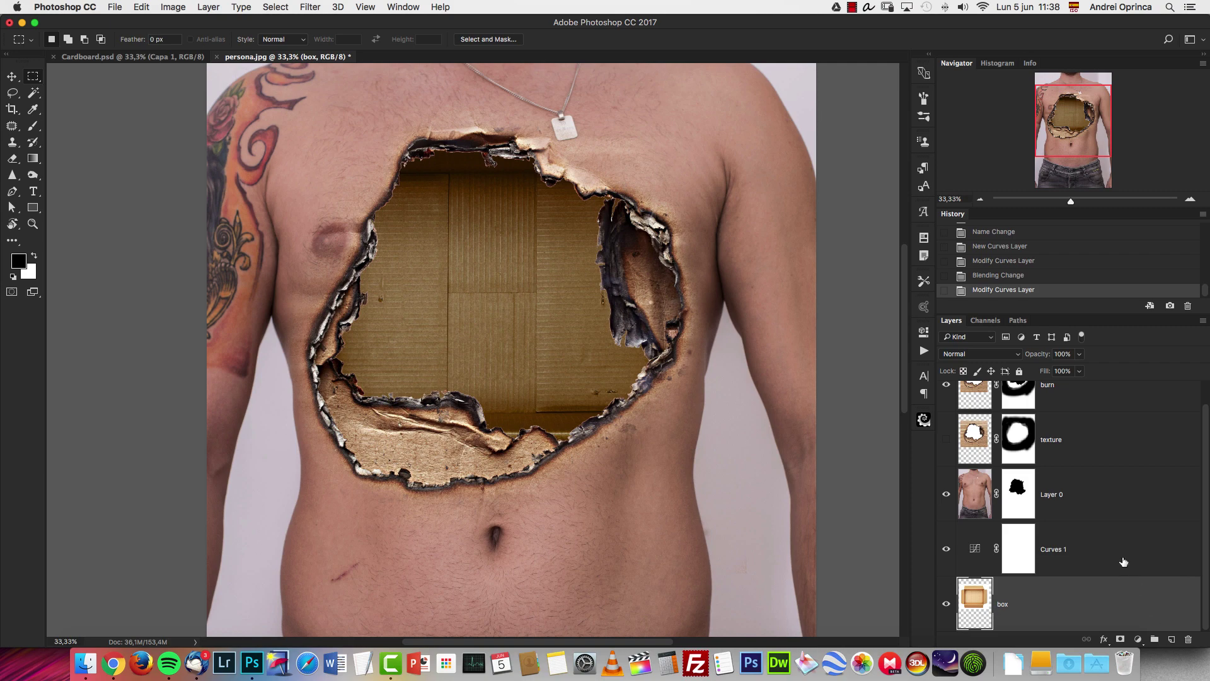
pyautogui.click(1171, 639)
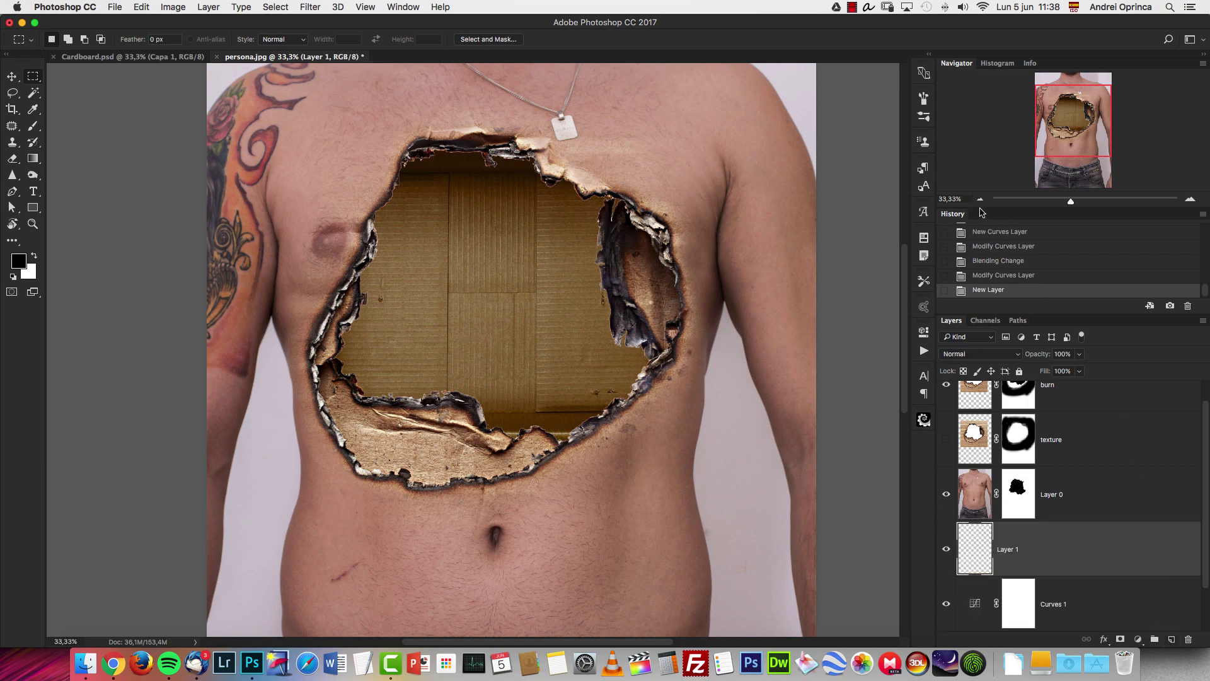
# Paint soft black shadows around the inside of the hole on Layer 1, using a 900 px brush at 30% opacity and 40% flow
pyautogui.click(980, 200)
pyautogui.click(980, 200)
pyautogui.click(980, 200)
pyautogui.press('b')
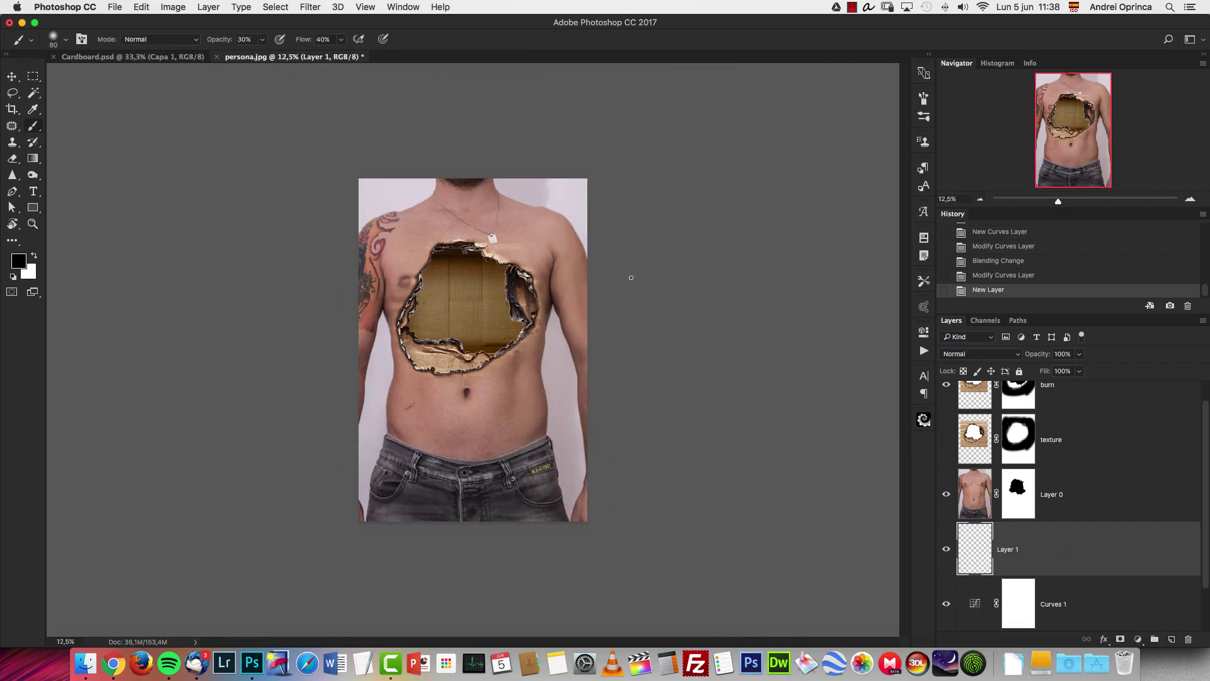
pyautogui.press(']')
pyautogui.press(']')
pyautogui.press(']')
pyautogui.press(']')
pyautogui.press(']')
pyautogui.press(']')
pyautogui.press(']')
pyautogui.press(']')
pyautogui.press(']')
pyautogui.press(']')
pyautogui.press(']')
pyautogui.press(']')
pyautogui.press(']')
pyautogui.press(']')
pyautogui.press(']')
pyautogui.click(1190, 199)
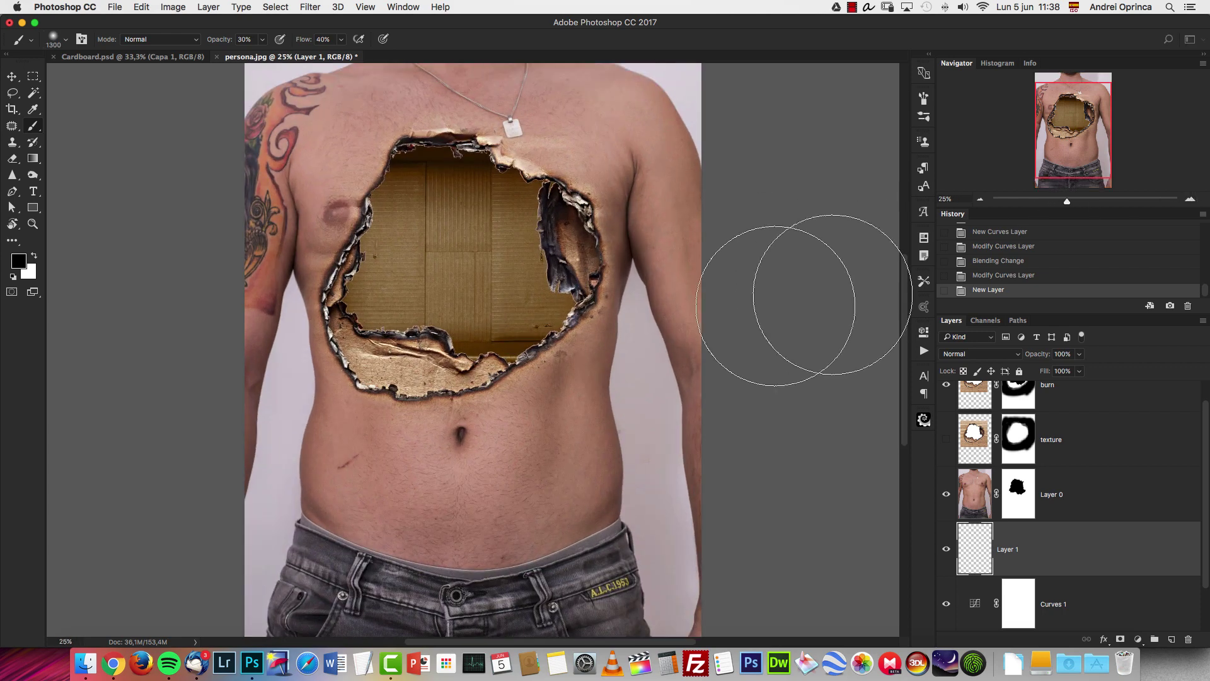
pyautogui.scroll(1, 631, 302)
pyautogui.press('[')
pyautogui.press('[')
pyautogui.press('[')
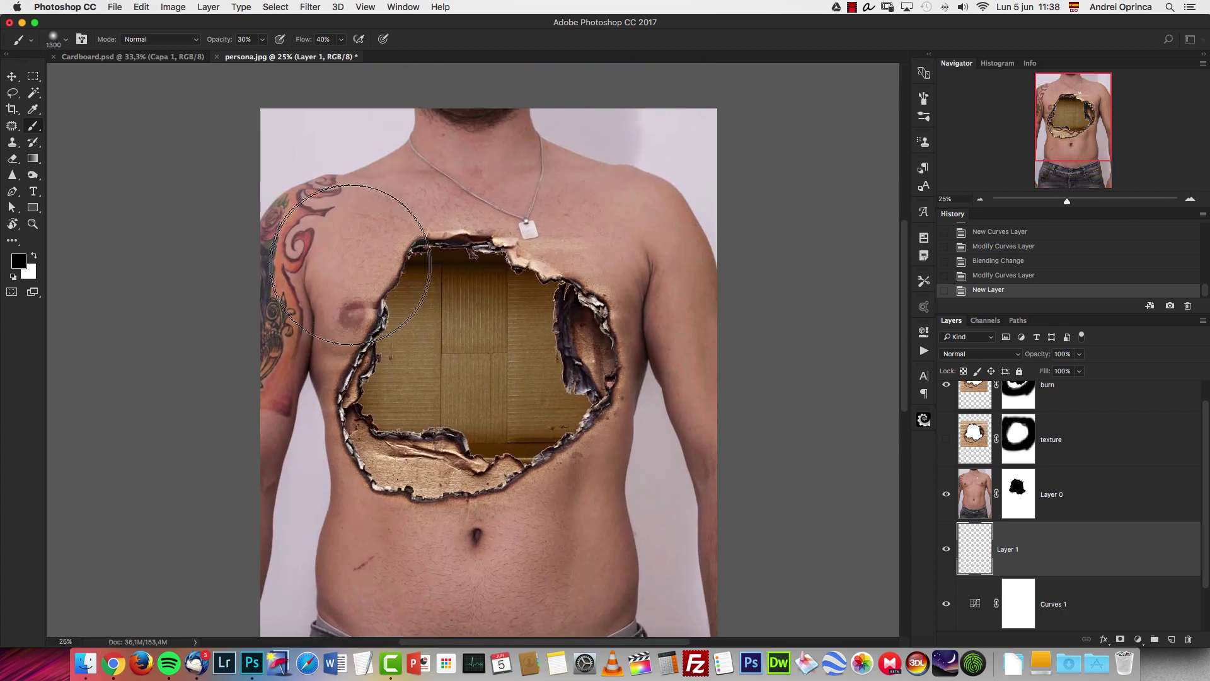
pyautogui.press('[')
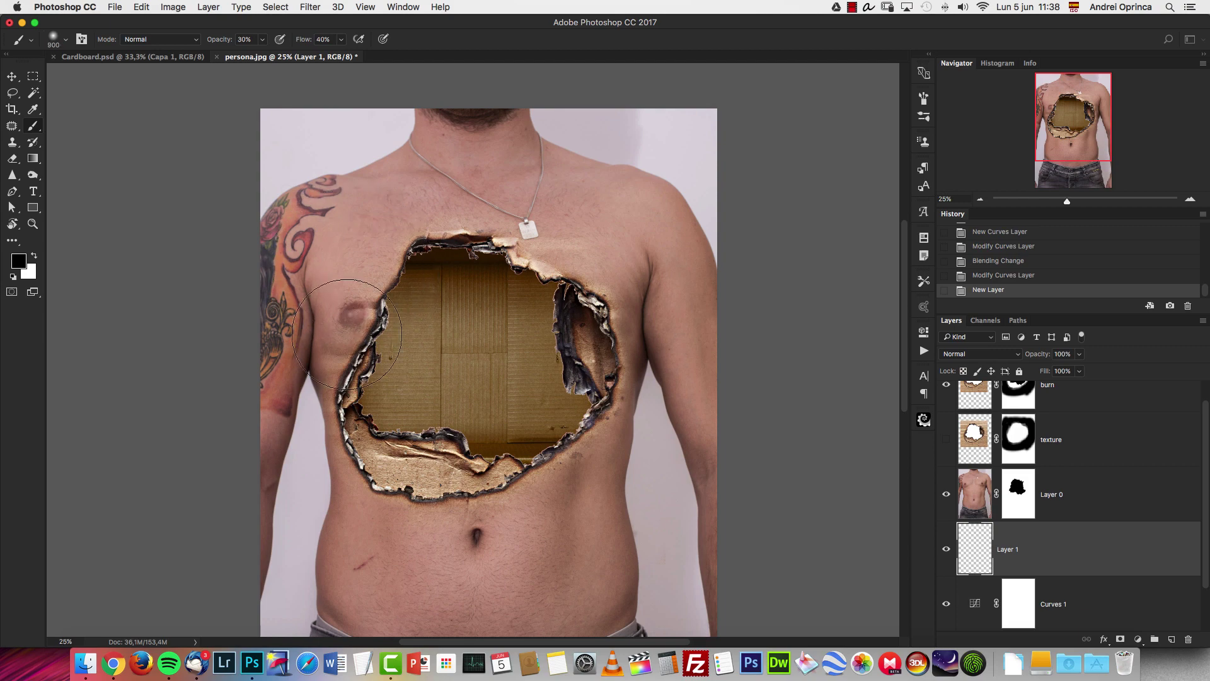
pyautogui.rightClick(413, 258)
pyautogui.moveTo(366, 293)
pyautogui.mouseDown()
pyautogui.moveTo(368, 263)
pyautogui.moveTo(348, 392)
pyautogui.moveTo(371, 397)
pyautogui.mouseUp()
pyautogui.moveTo(554, 436); pyautogui.dragTo(585, 423)
# Deepen the black shading along the inner sides of the hole with brush sizes from 600 to 1000 px, and compare with Layer 1 hidden
pyautogui.press(']')
pyautogui.press(']')
pyautogui.press(']')
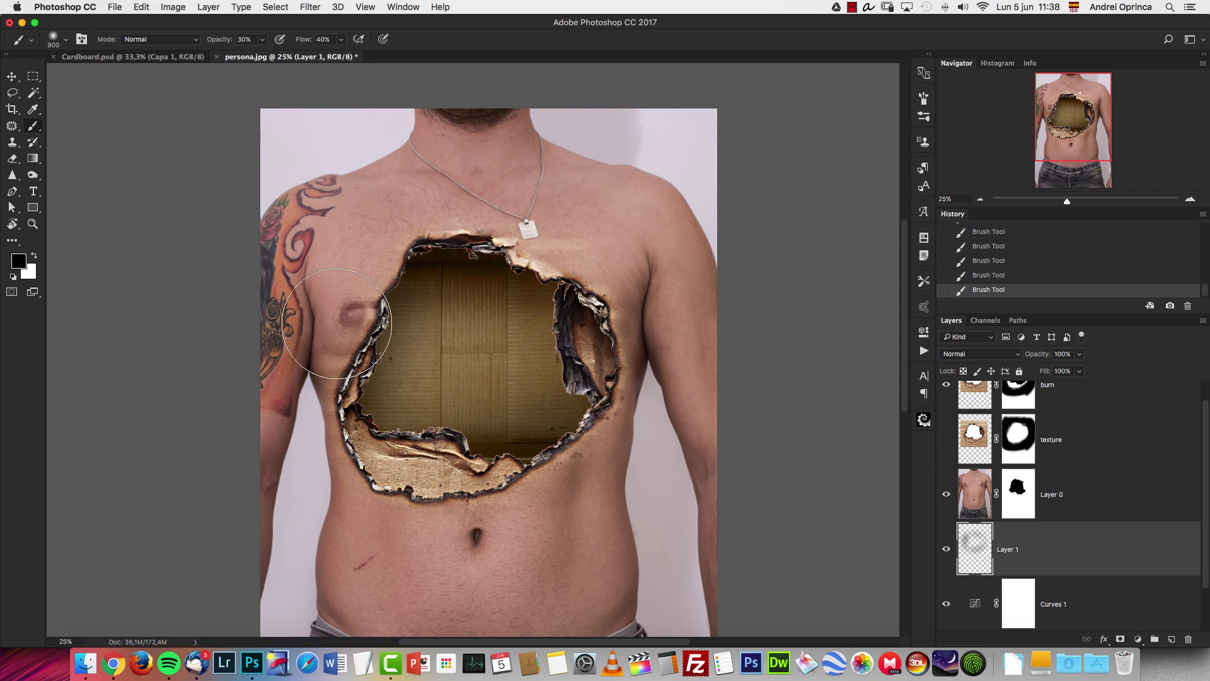
pyautogui.moveTo(322, 363)
pyautogui.mouseDown()
pyautogui.moveTo(337, 315)
pyautogui.moveTo(349, 336)
pyautogui.moveTo(357, 302)
pyautogui.mouseUp()
pyautogui.press('[')
pyautogui.press('[')
pyautogui.press('[')
pyautogui.press('[')
pyautogui.press('[')
pyautogui.press('[')
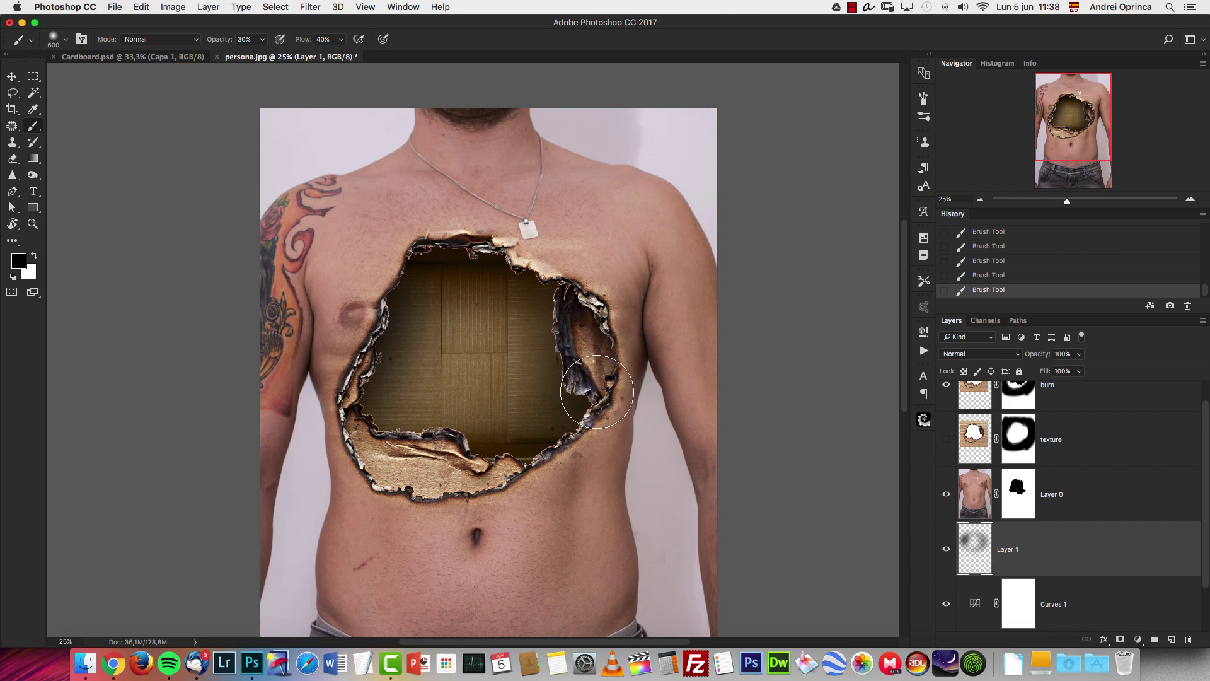
pyautogui.press(']')
pyautogui.press(']')
pyautogui.press(']')
pyautogui.press(']')
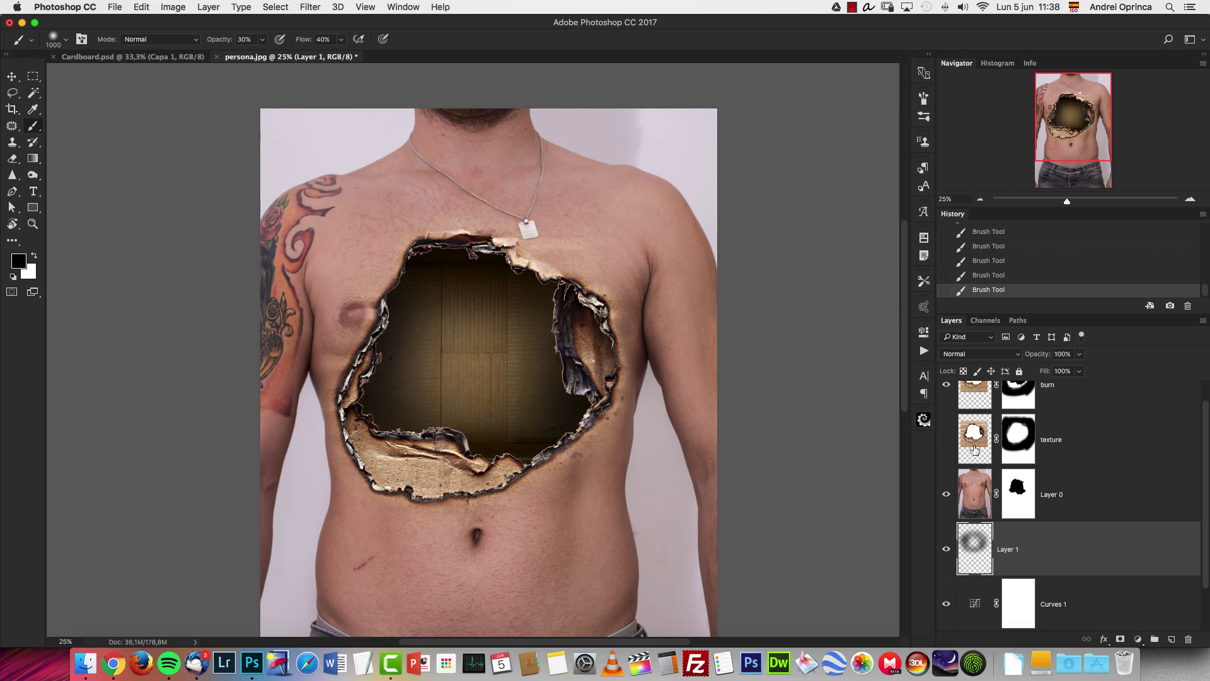
pyautogui.click(947, 548)
pyautogui.click(947, 548)
# Darken the burn layer with Levels by setting the midtone input to 0.73
pyautogui.scroll(2, 1203, 453)
pyautogui.click(1103, 419)
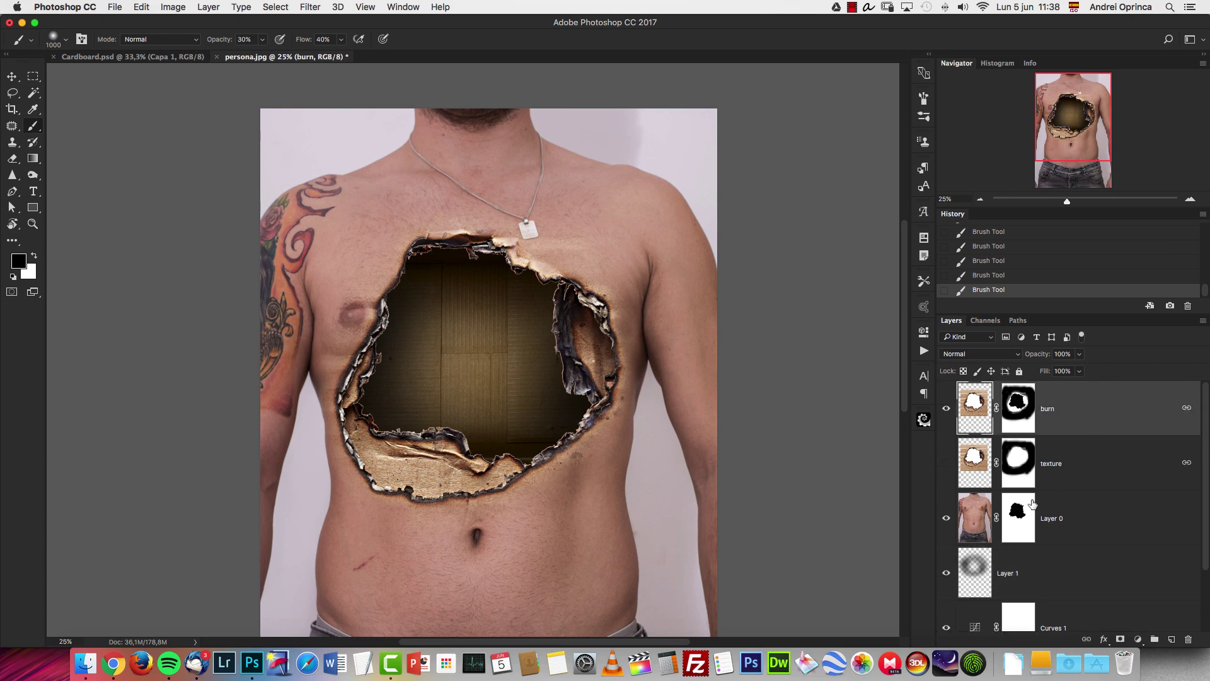
pyautogui.press('super+l')
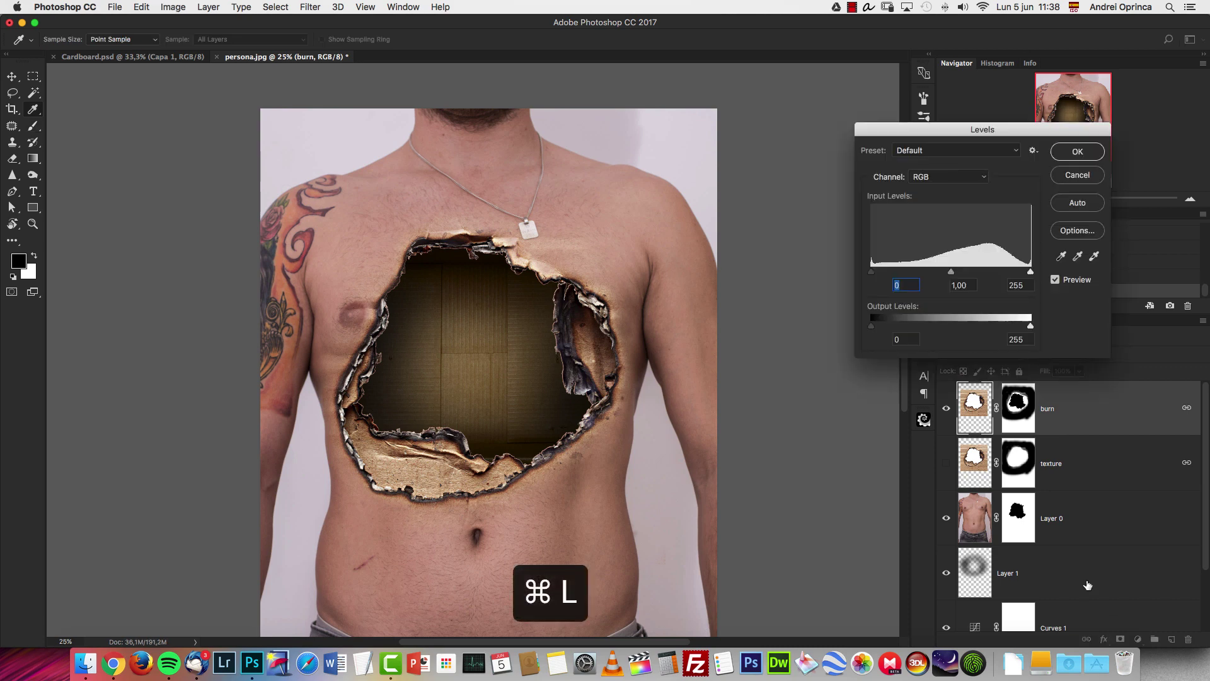
pyautogui.moveTo(952, 273); pyautogui.dragTo(967, 273)
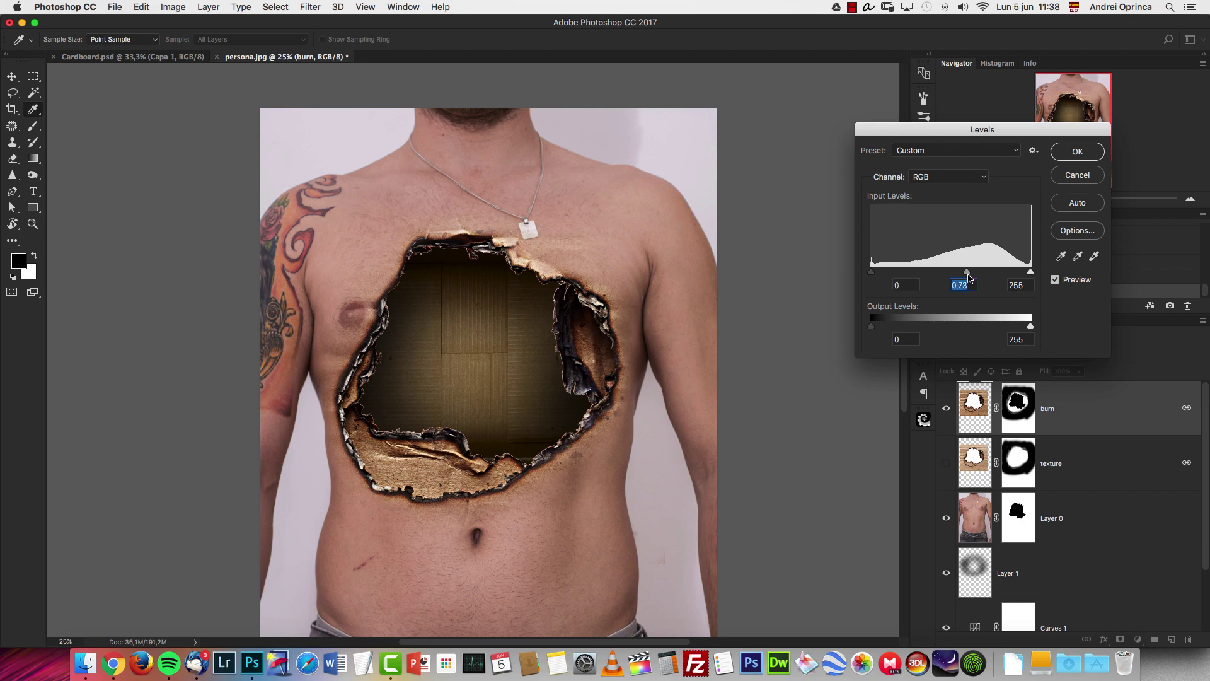
pyautogui.click(1079, 152)
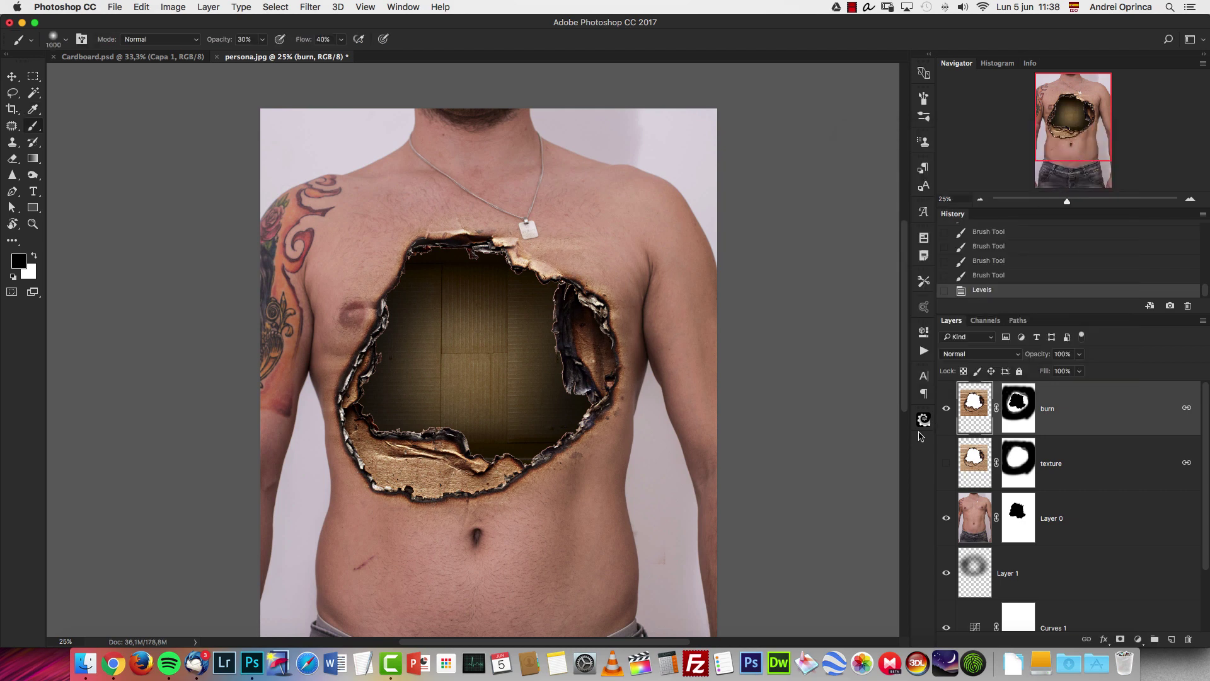
# Reduce the burn layer's saturation to -12 with Hue/Saturation
pyautogui.press('super+u')
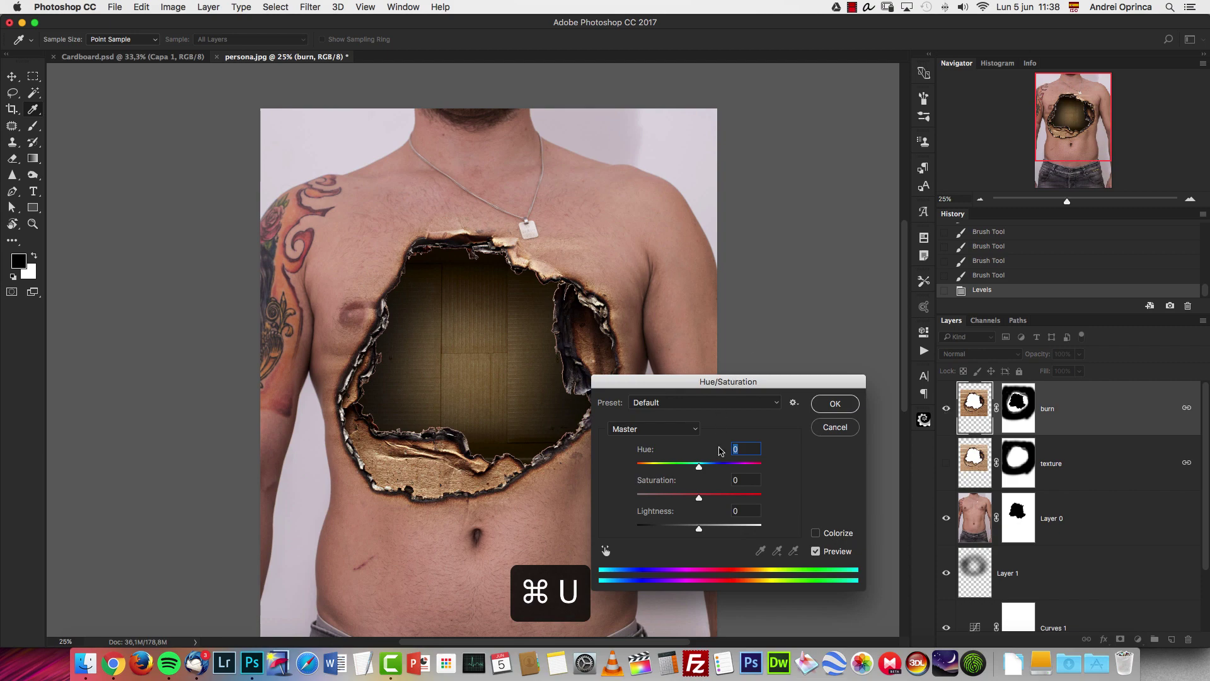
pyautogui.moveTo(702, 497); pyautogui.dragTo(691, 499)
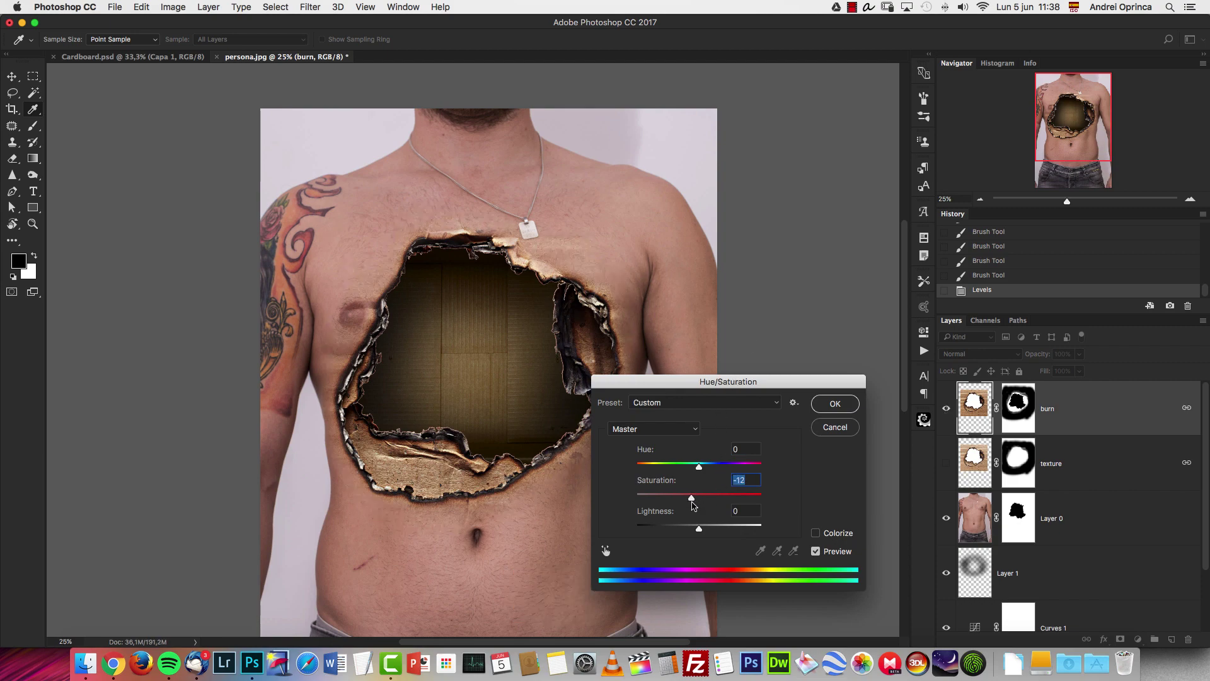
pyautogui.click(826, 405)
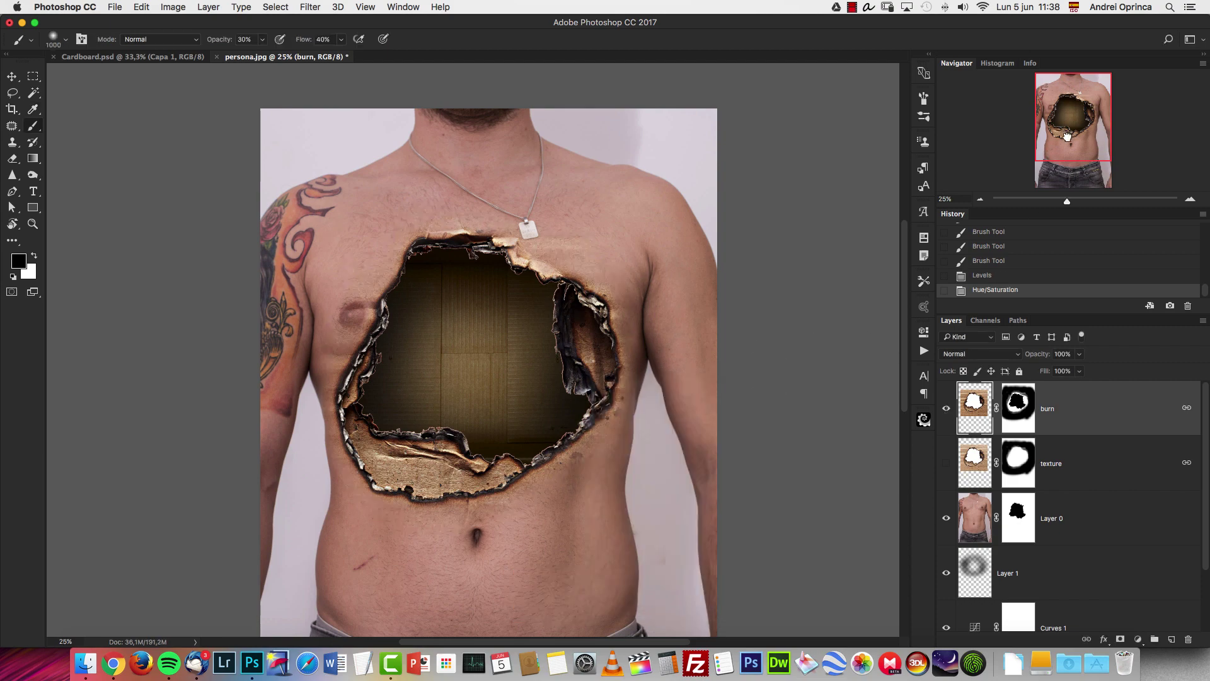
# Add a Hue/Saturation adjustment clipped to Layer 0 and set its saturation to -20
pyautogui.moveTo(1067, 137); pyautogui.dragTo(1067, 144)
pyautogui.click(1144, 517)
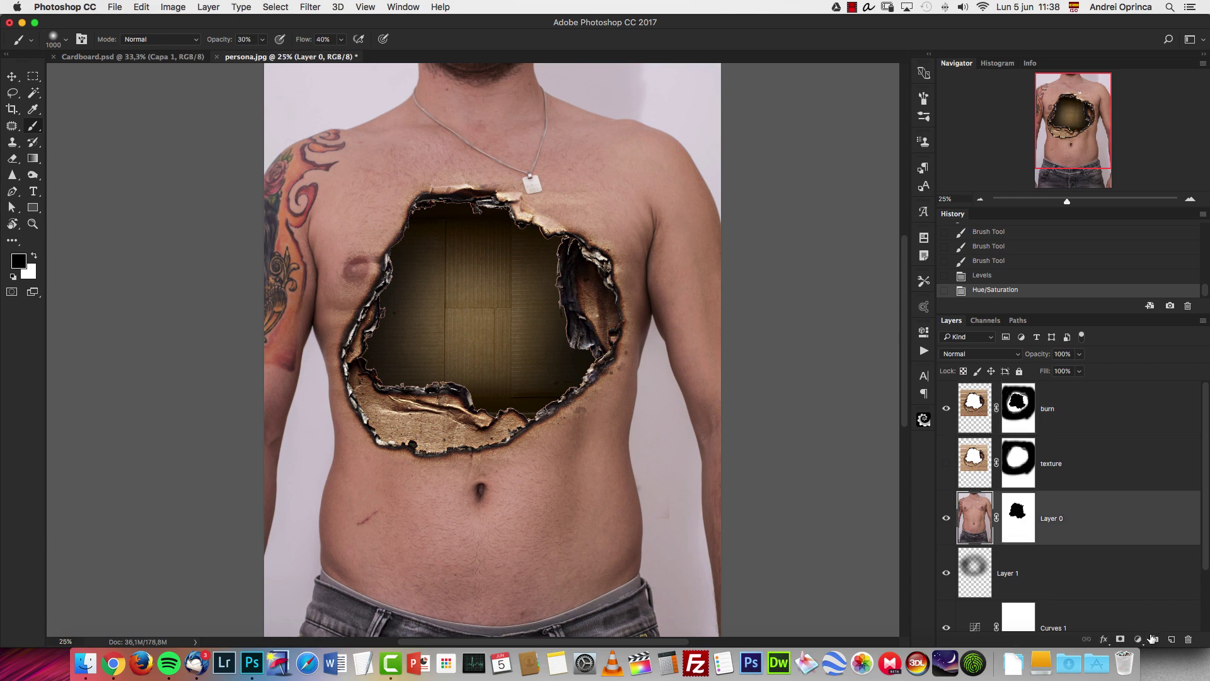
pyautogui.click(1138, 639)
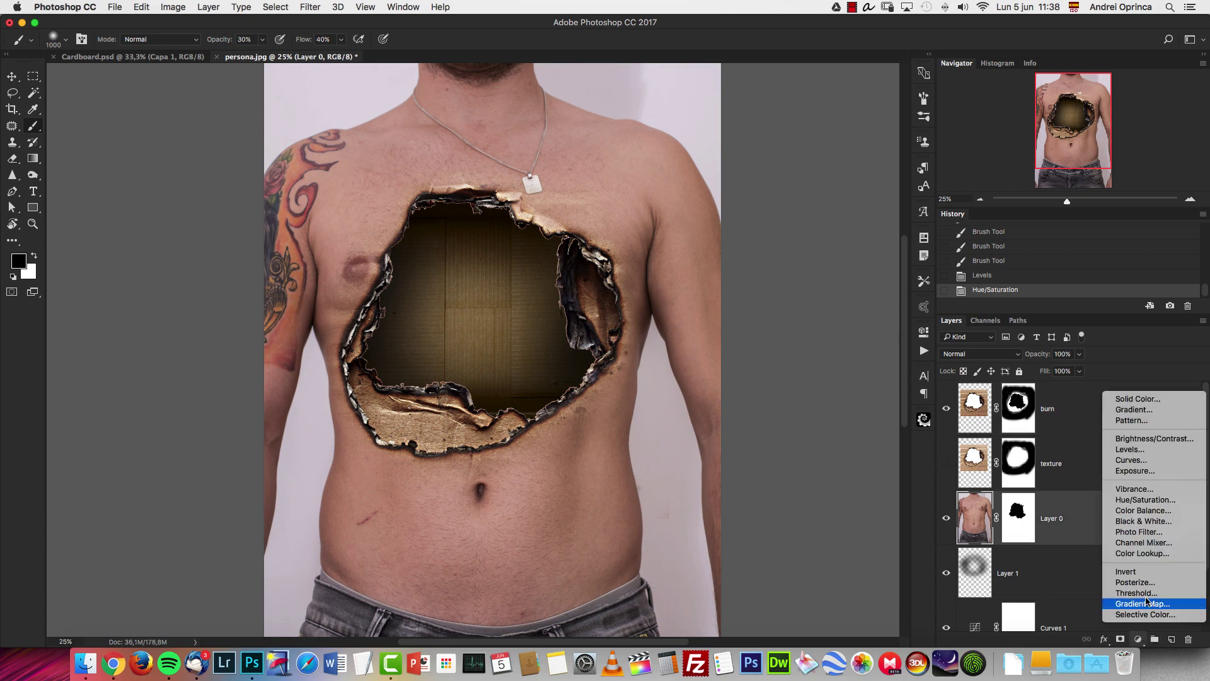
pyautogui.click(1153, 501)
pyautogui.keyDown('alt'); pyautogui.click(1126, 540); pyautogui.keyUp('alt')
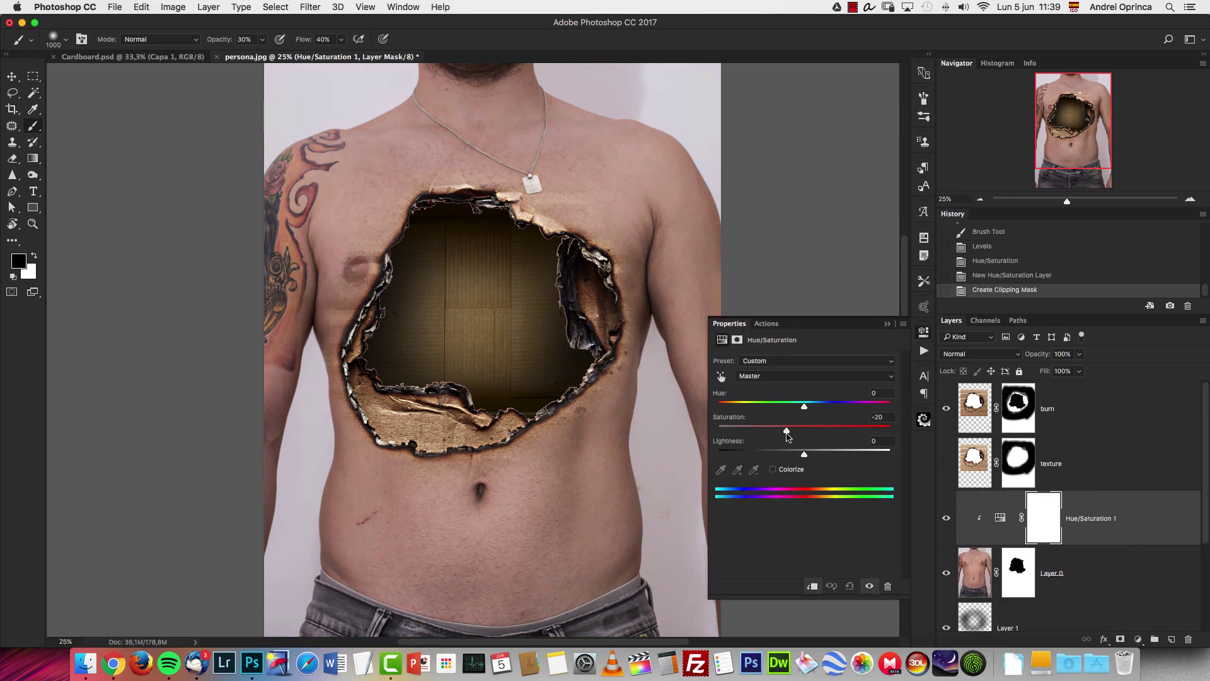
pyautogui.click(887, 323)
# Add a Curves adjustment directly above Layer 0 and darken the skin with points at input 118, output 85 and input 178, output 160
pyautogui.click(1104, 581)
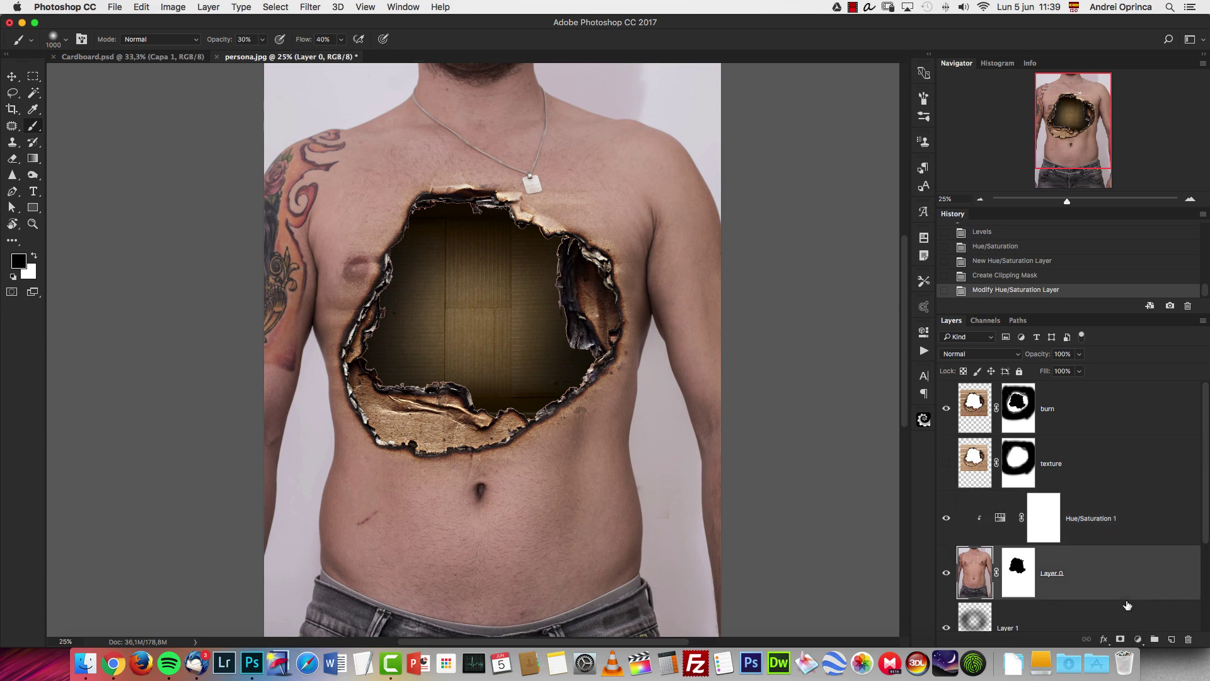
pyautogui.click(1138, 638)
pyautogui.click(1131, 459)
pyautogui.moveTo(805, 473); pyautogui.dragTo(809, 488)
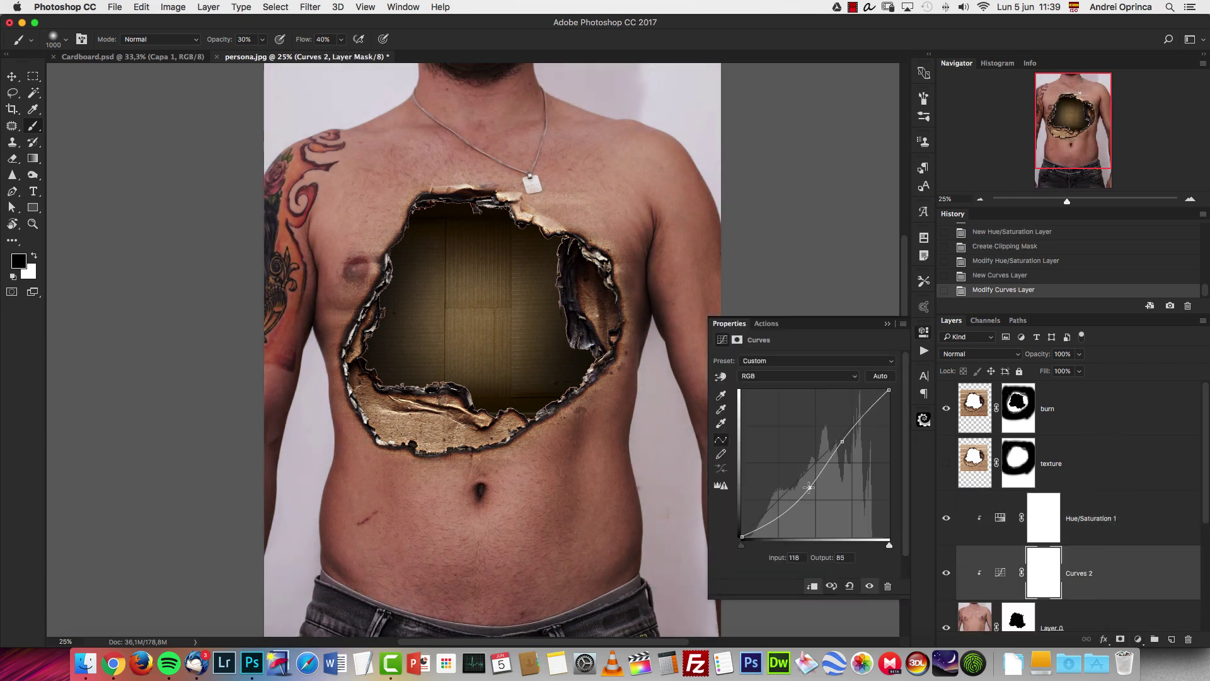
pyautogui.click(843, 440)
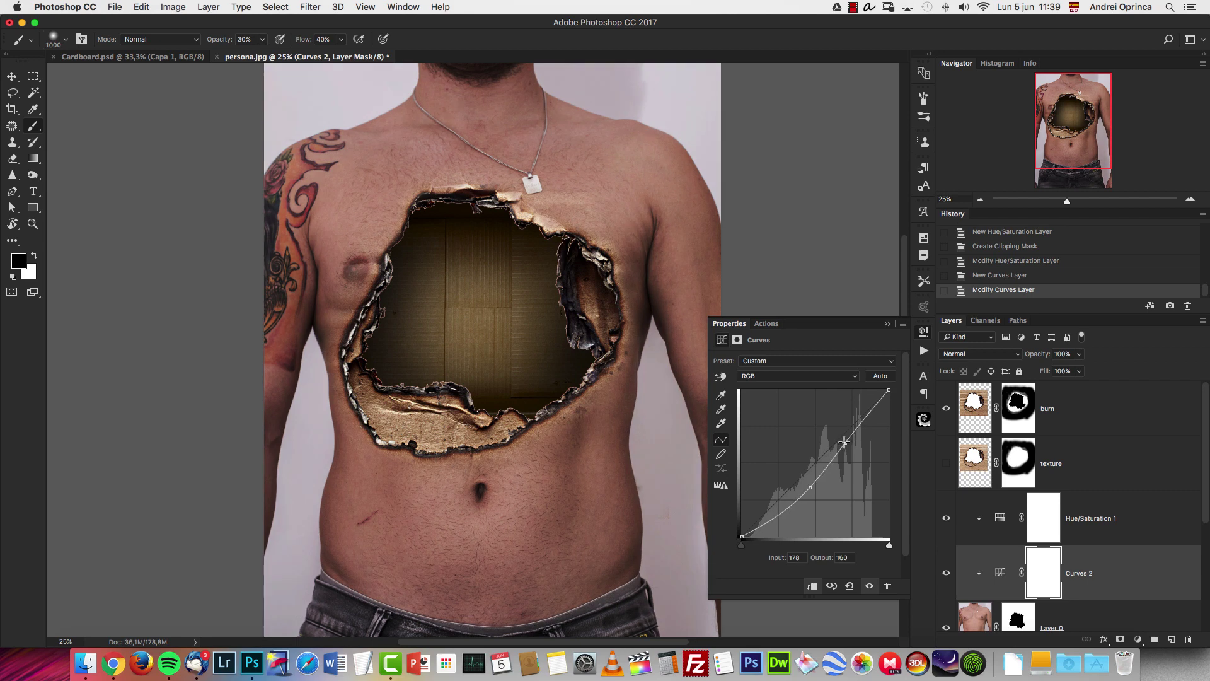
# Desaturate the skin further by setting the Hue/Saturation 1 adjustment's saturation to about -43
pyautogui.click(1002, 519)
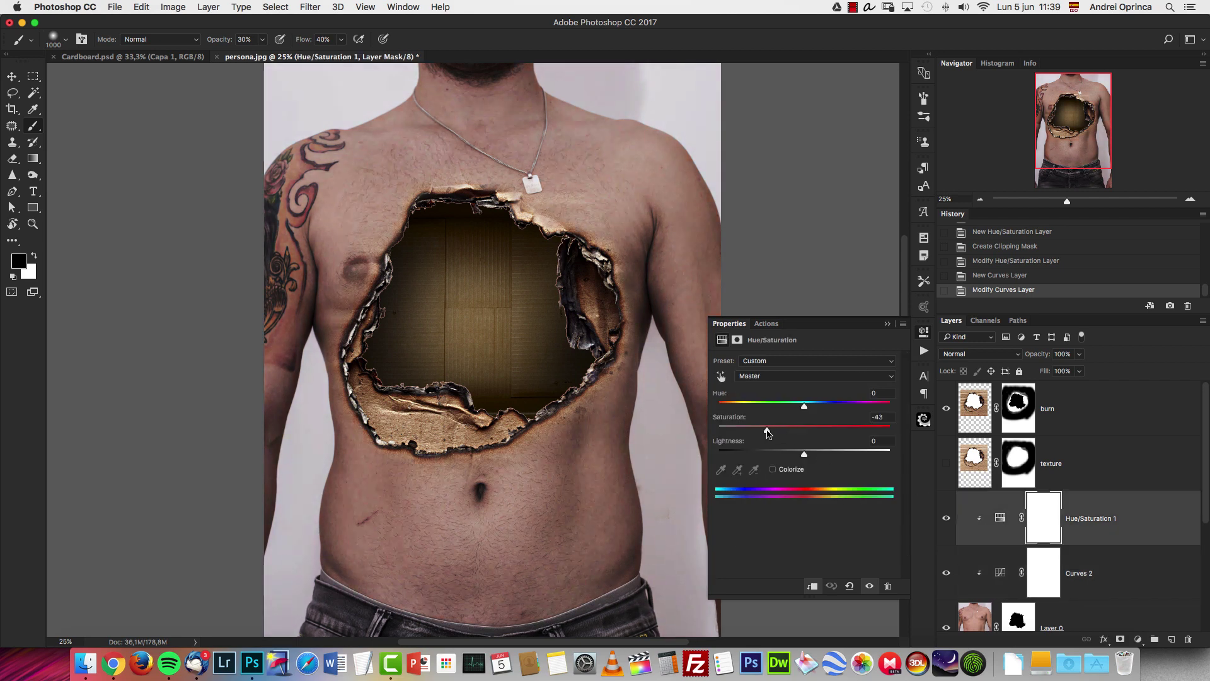
pyautogui.moveTo(767, 433); pyautogui.dragTo(768, 433)
pyautogui.click(888, 324)
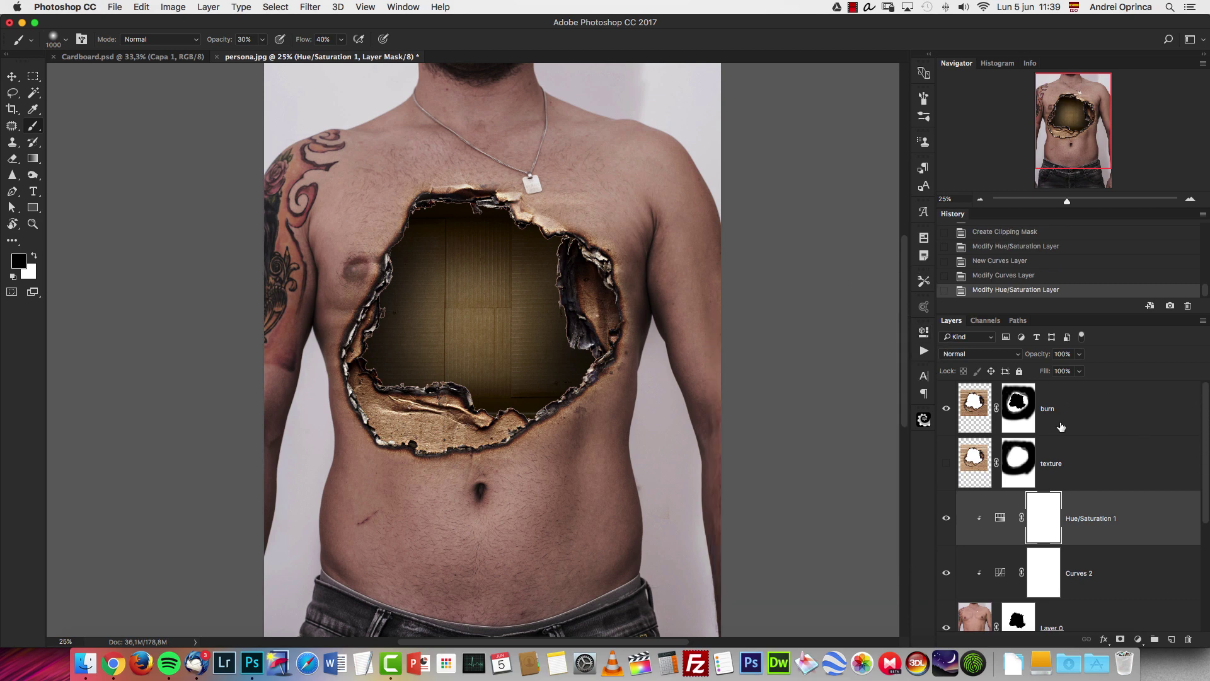
# Select the box layer and open the image (alone) RS51_by_RjupiterStock.jpg from the Cardboard folder
pyautogui.scroll(-2, 1206, 432)
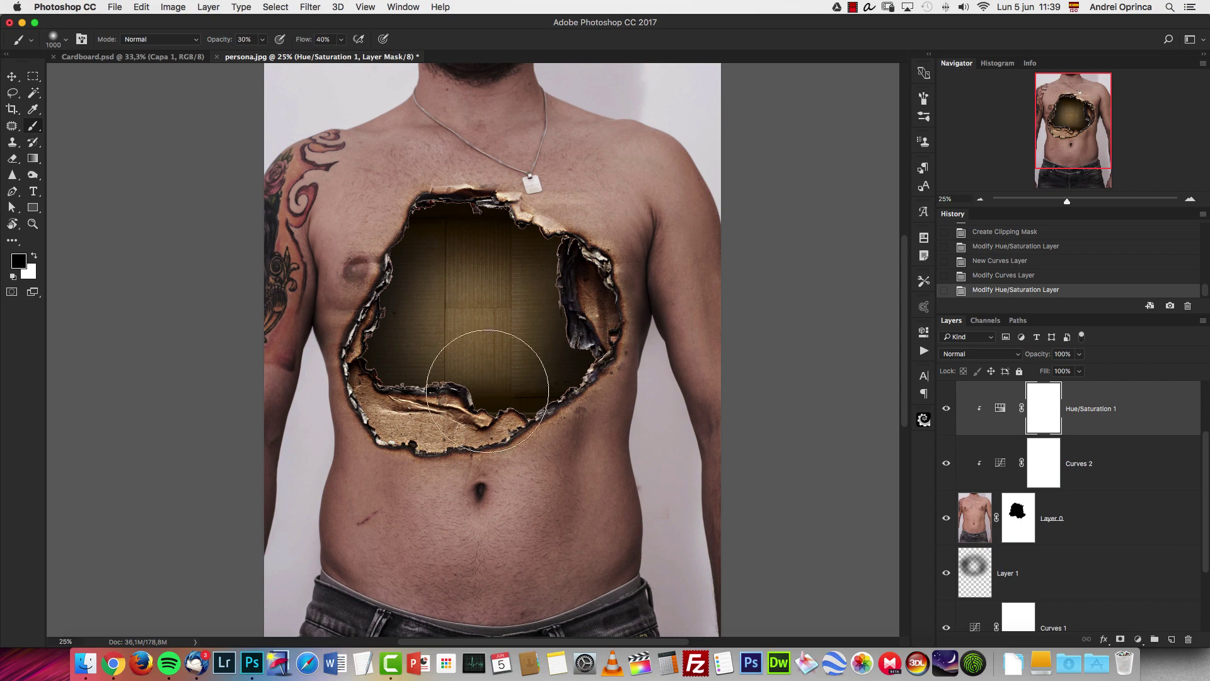
pyautogui.moveTo(1206, 462); pyautogui.dragTo(1205, 541)
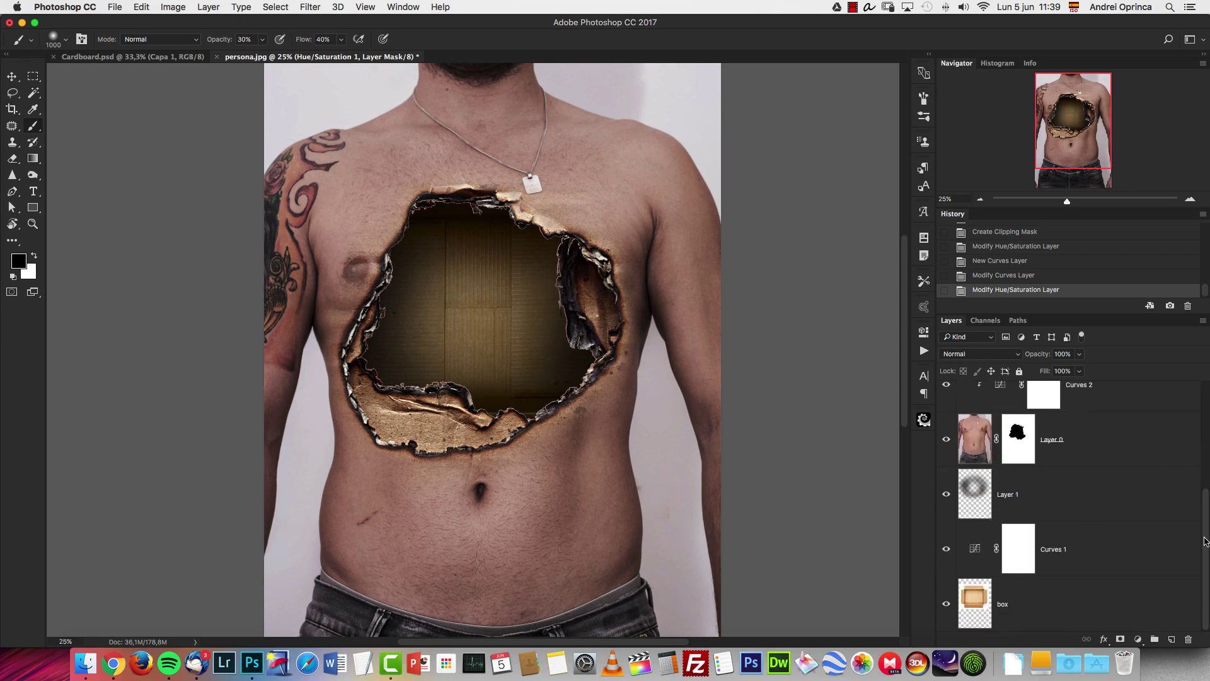
pyautogui.click(1113, 597)
pyautogui.press('super+o')
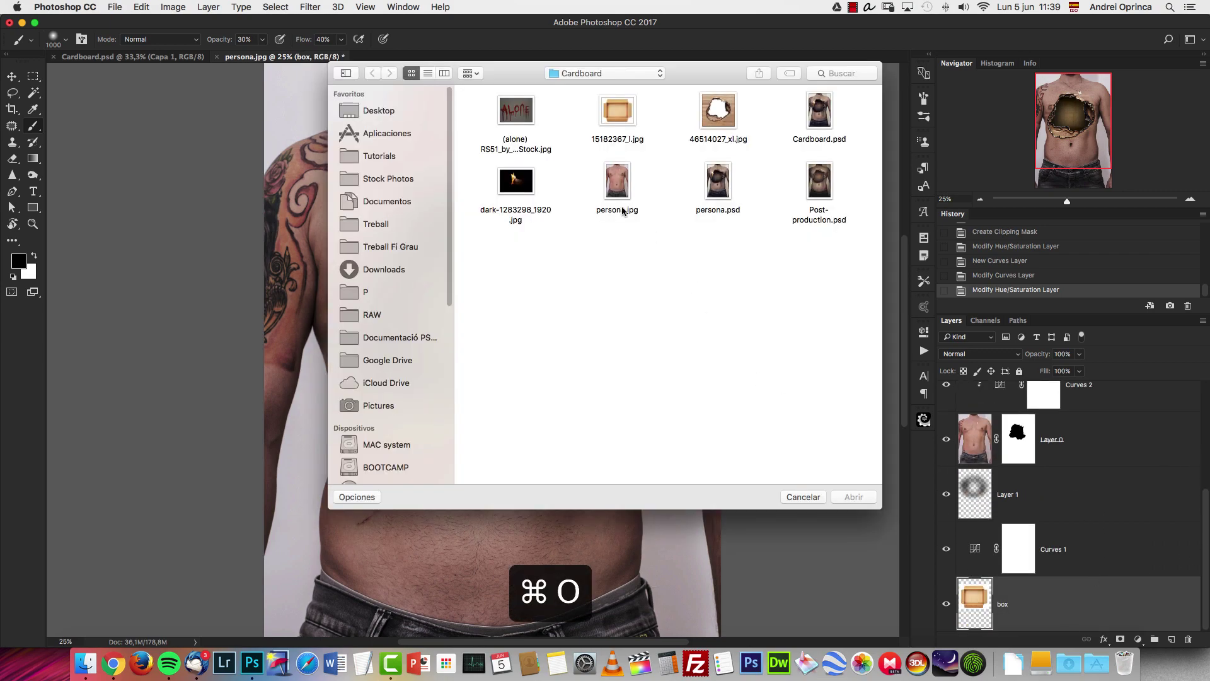
pyautogui.click(526, 121)
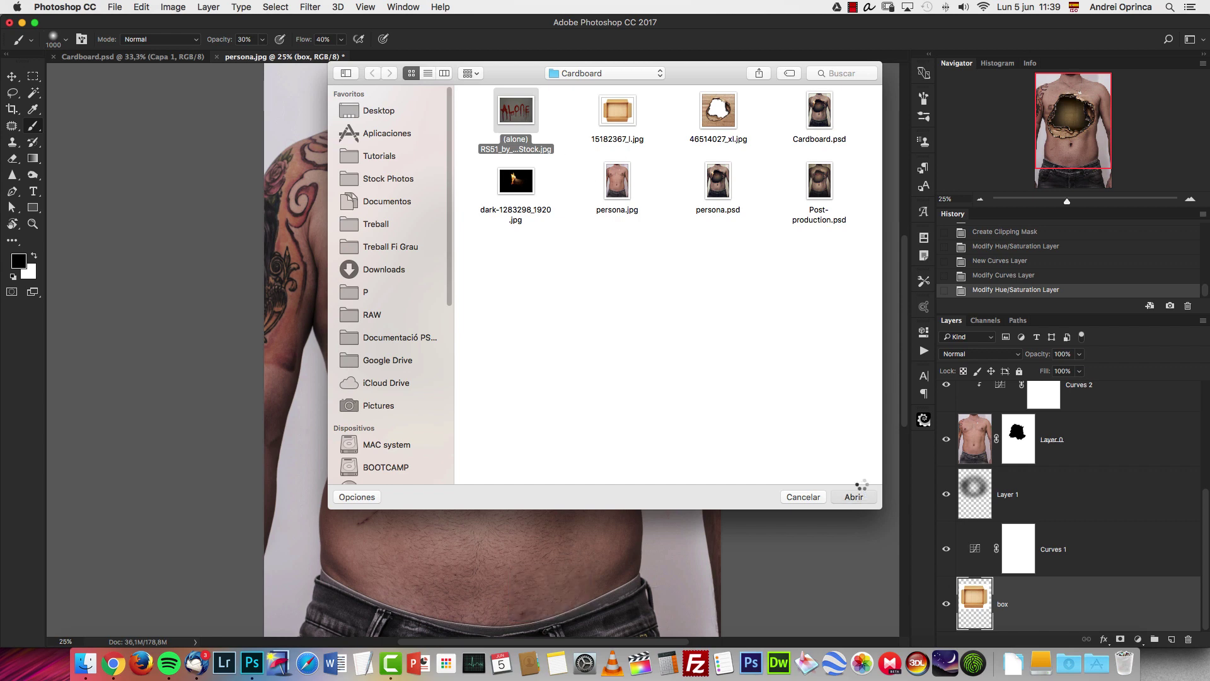
pyautogui.click(853, 496)
# Cut the whole ALONE image into persona.jpg as a layer above Curves 1, closing its source file without saving
pyautogui.press('super+a')
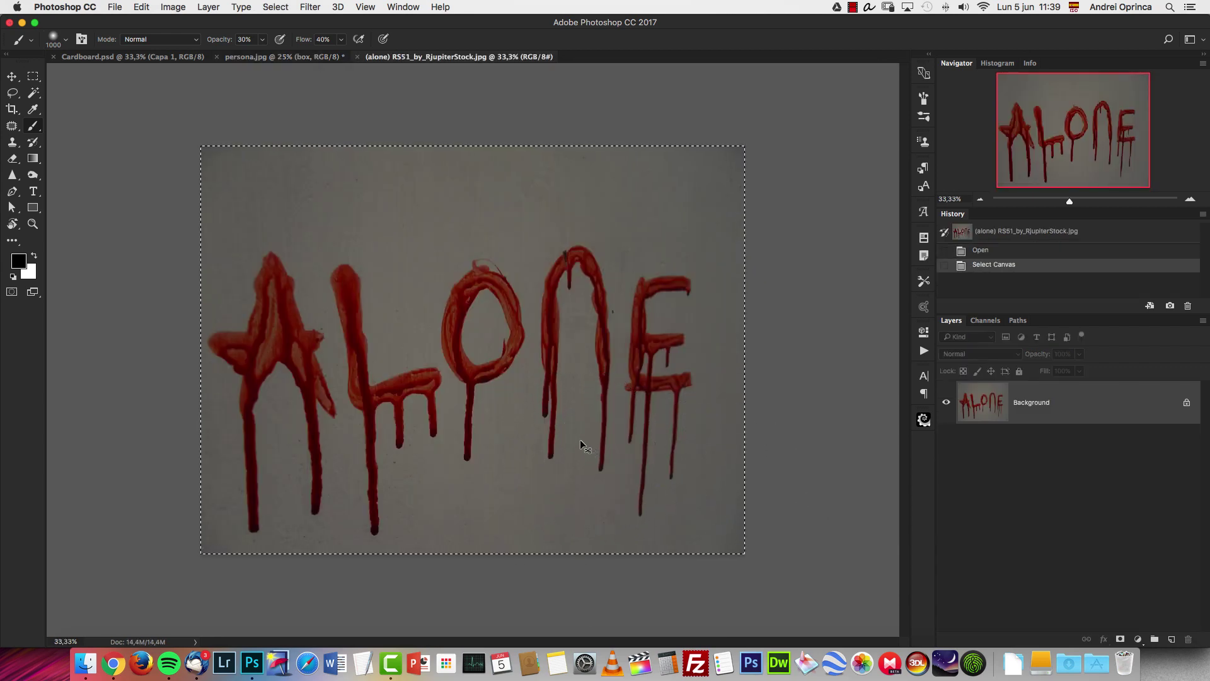
pyautogui.press('BackSpace')
pyautogui.press('super+w')
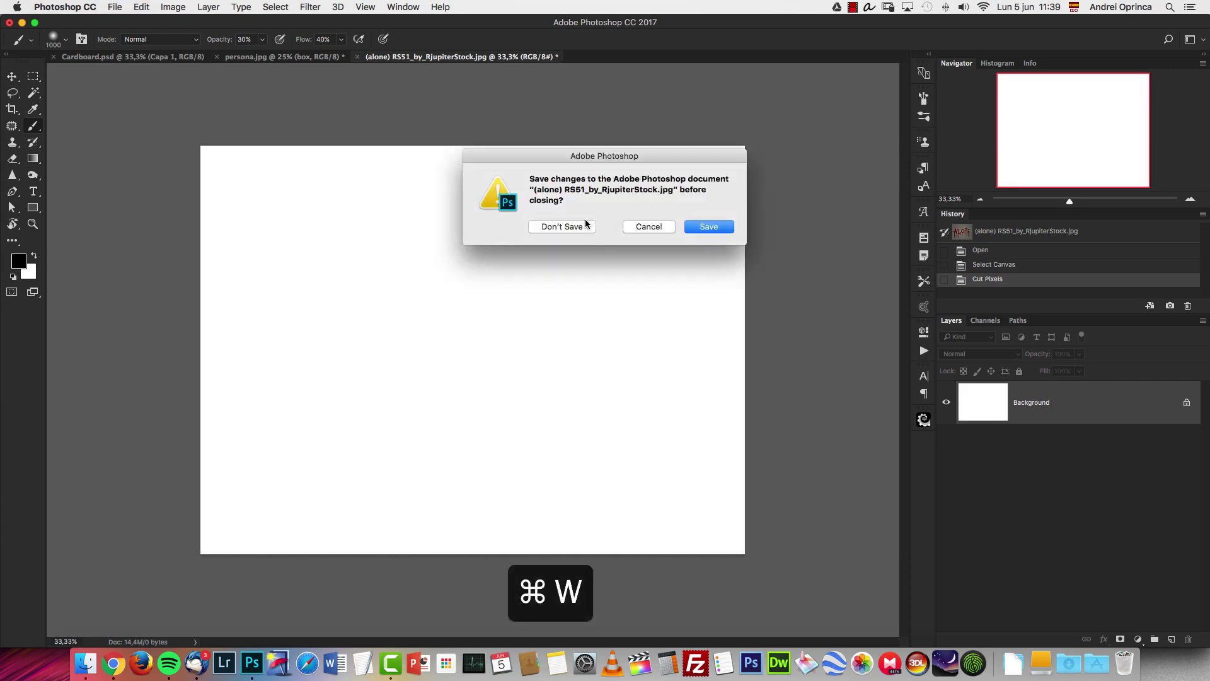
pyautogui.click(562, 227)
pyautogui.press('super+v')
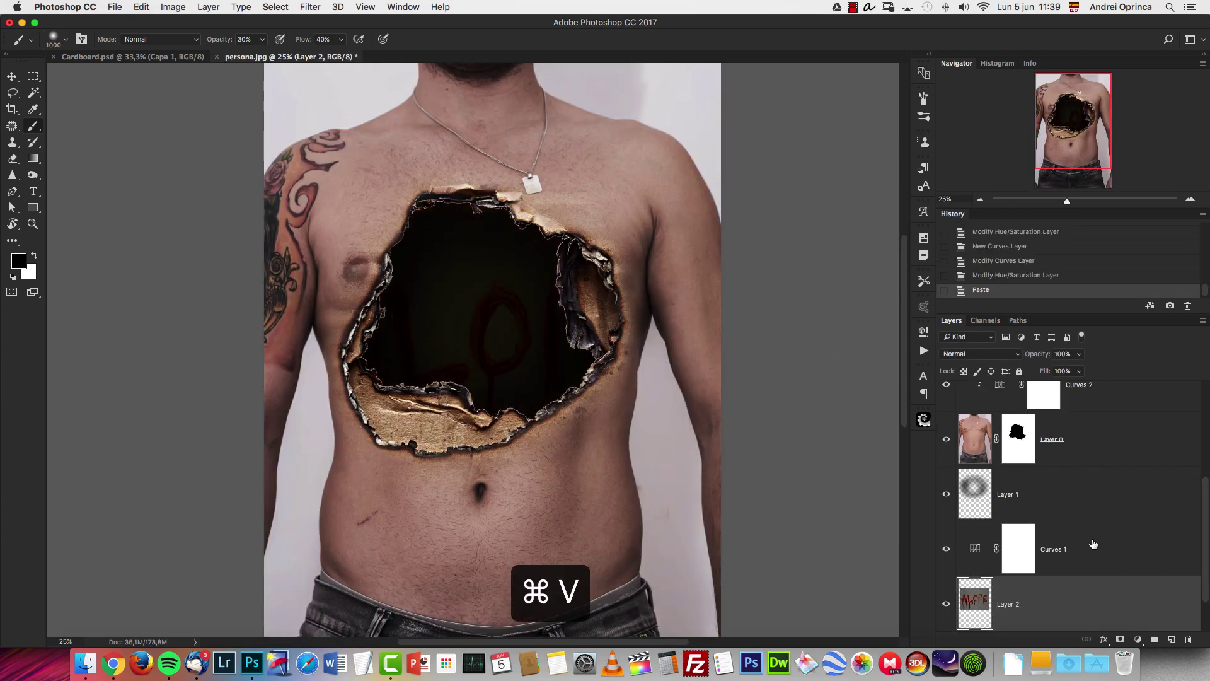
pyautogui.moveTo(1075, 596); pyautogui.dragTo(1068, 557)
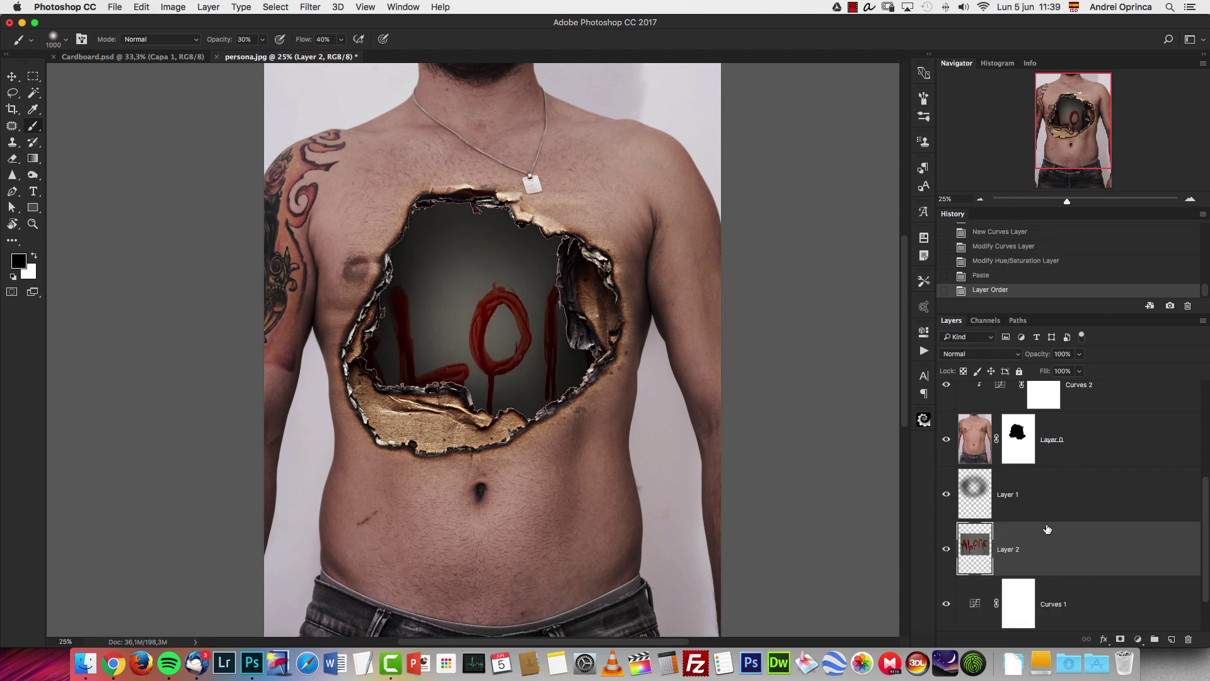
# Scale the ALONE layer down to fit inside the hole, centre it there, and set its blending mode to Multiply
pyautogui.press('super+t')
pyautogui.moveTo(703, 197); pyautogui.dragTo(566, 300)
pyautogui.moveTo(508, 374); pyautogui.dragTo(552, 291)
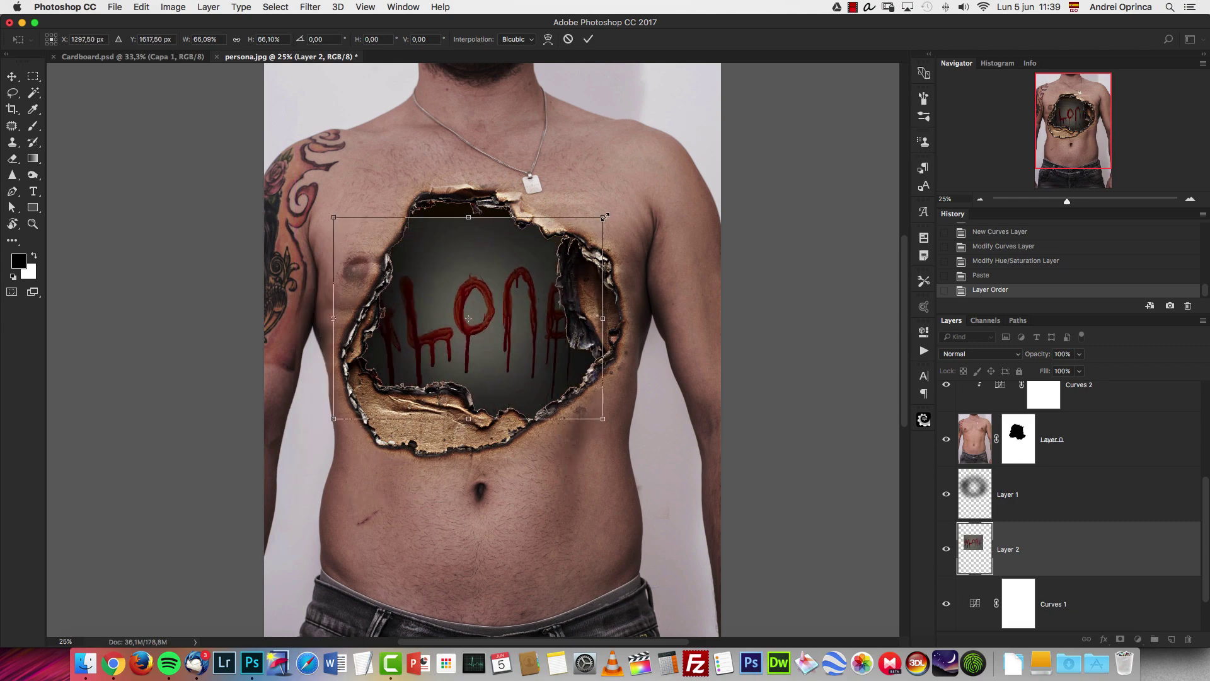
pyautogui.moveTo(603, 216); pyautogui.dragTo(568, 243)
pyautogui.moveTo(508, 302); pyautogui.dragTo(521, 293)
pyautogui.press('Return')
pyautogui.click(992, 354)
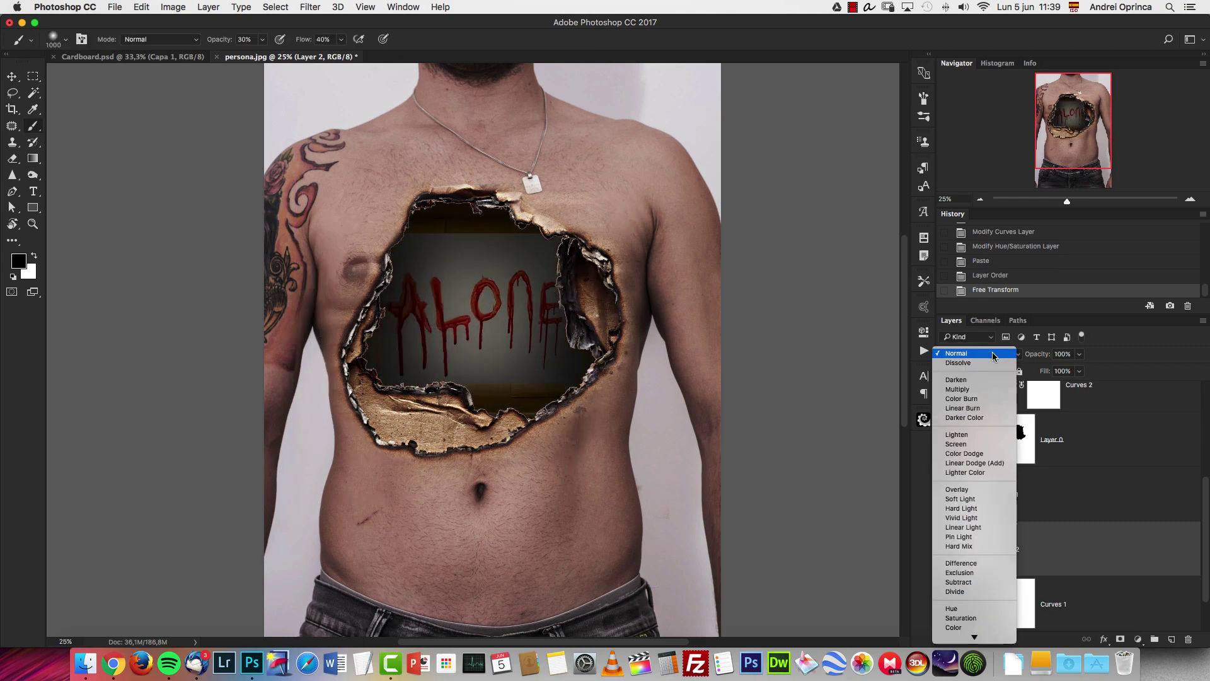
pyautogui.click(978, 391)
# Brighten the ALONE layer with a Levels adjustment, lowering the white input level to 115
pyautogui.press('super+1')
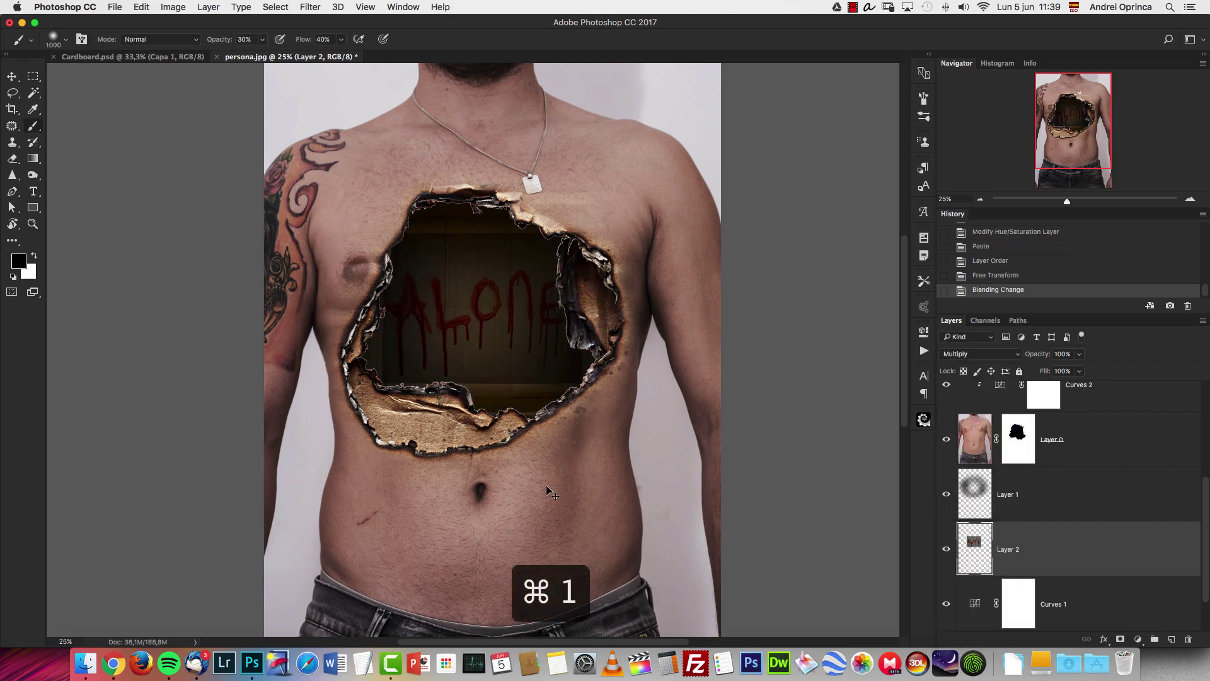
pyautogui.click(978, 199)
pyautogui.click(979, 199)
pyautogui.moveTo(705, 255); pyautogui.dragTo(699, 302)
pyautogui.press('super+l')
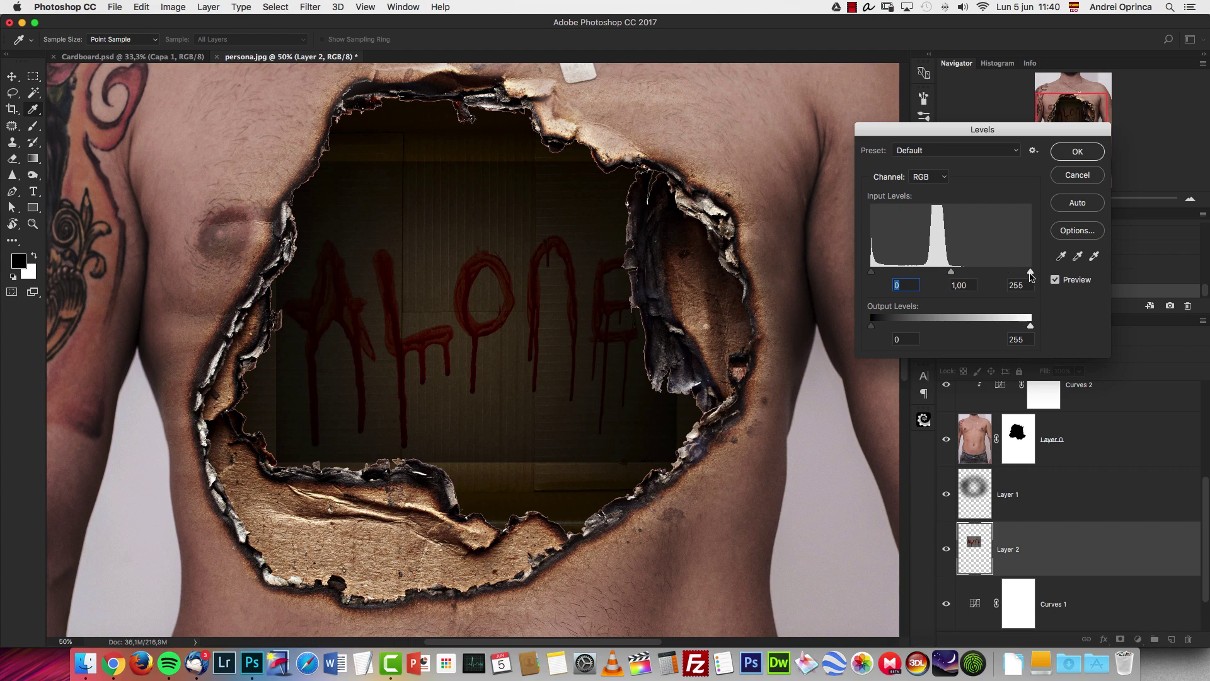
pyautogui.moveTo(952, 270); pyautogui.dragTo(943, 268)
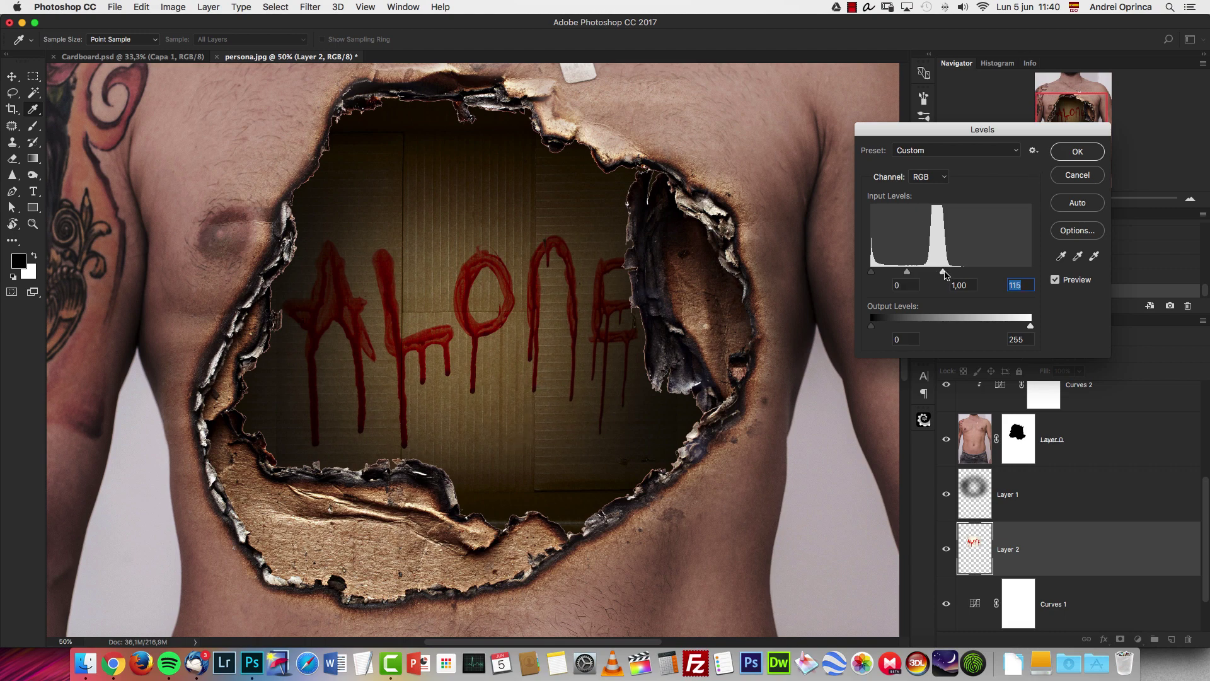
pyautogui.click(1073, 159)
# Erase the leftover edges of the ALONE image around the lettering with a large 300 px eraser
pyautogui.press('e')
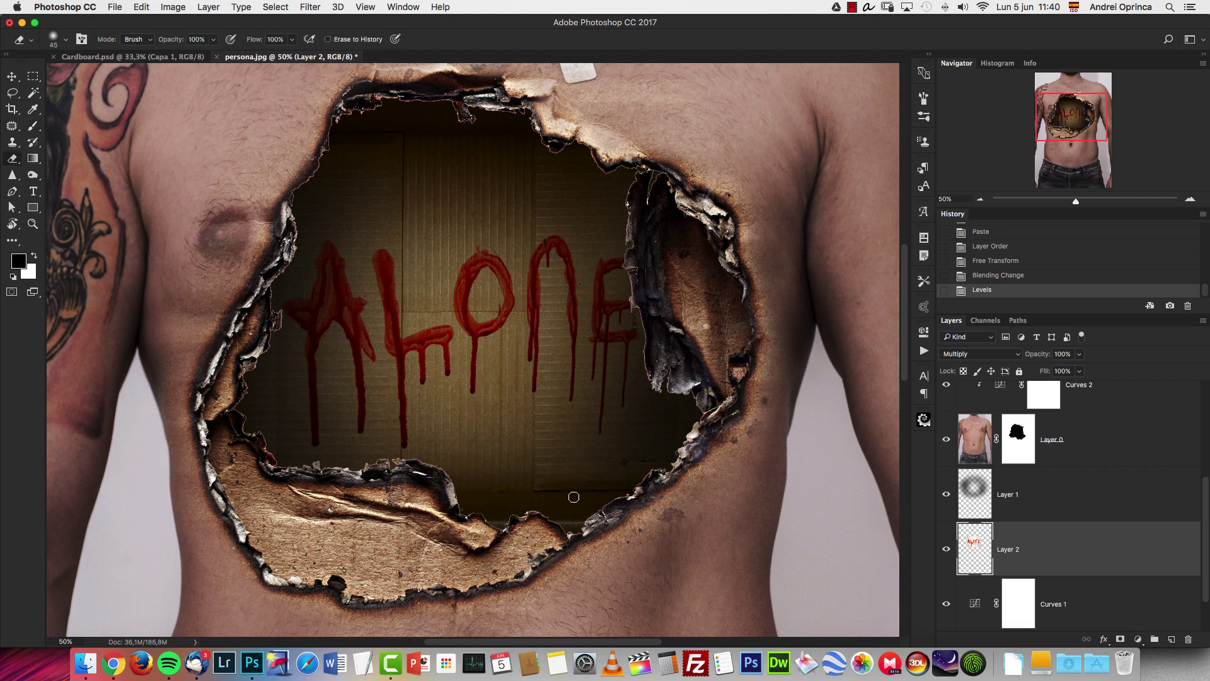
pyautogui.press(']')
pyautogui.press(']')
pyautogui.press(']')
pyautogui.press(']')
pyautogui.press(']')
pyautogui.press(']')
pyautogui.press(']')
pyautogui.press(']')
pyautogui.press(']')
pyautogui.press(']')
pyautogui.moveTo(661, 465)
pyautogui.mouseDown()
pyautogui.moveTo(543, 497)
pyautogui.moveTo(535, 484)
pyautogui.moveTo(481, 487)
pyautogui.moveTo(416, 491)
pyautogui.mouseUp()
pyautogui.click(333, 490)
pyautogui.moveTo(242, 350); pyautogui.dragTo(252, 468)
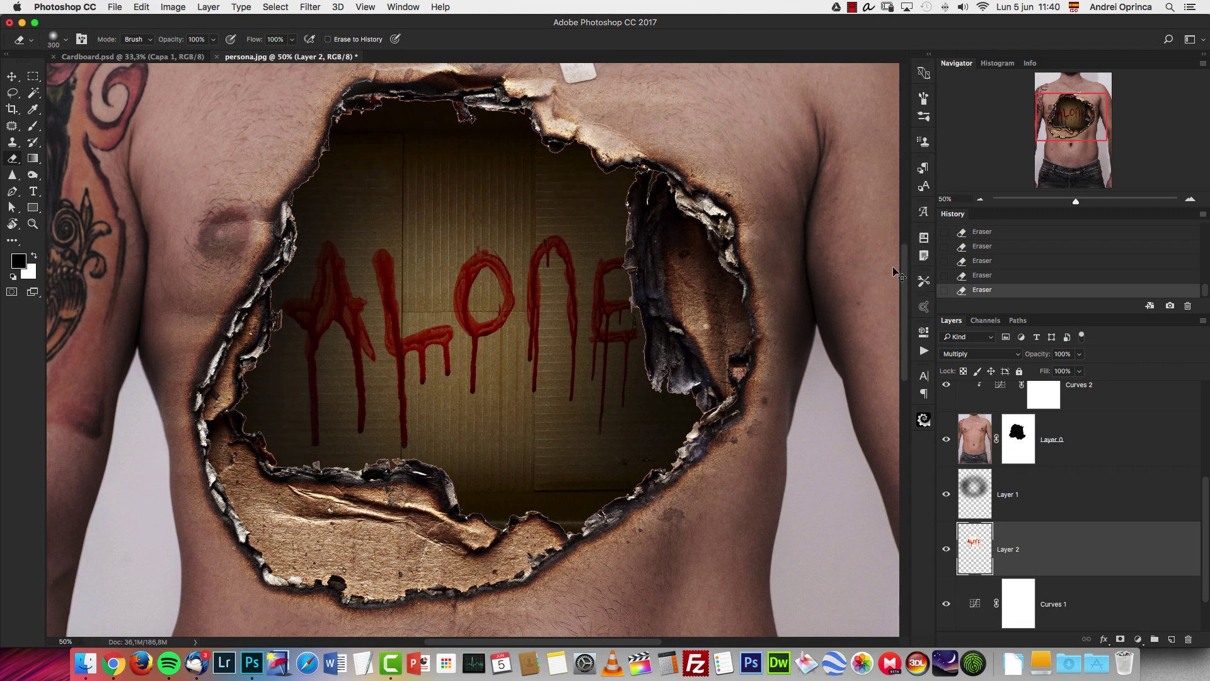
# Desaturate the ALONE lettering layer directly with Hue/Saturation, setting its saturation to about -44
pyautogui.press('super+1')
pyautogui.click(980, 199)
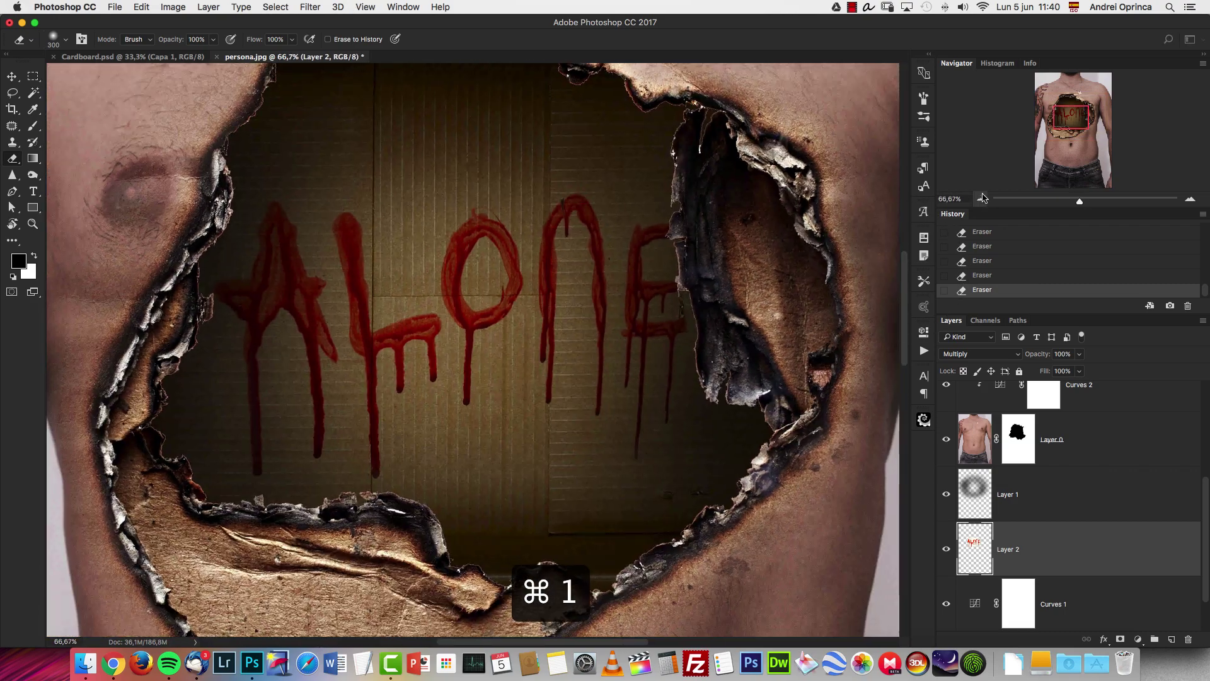
pyautogui.click(980, 199)
pyautogui.click(980, 199)
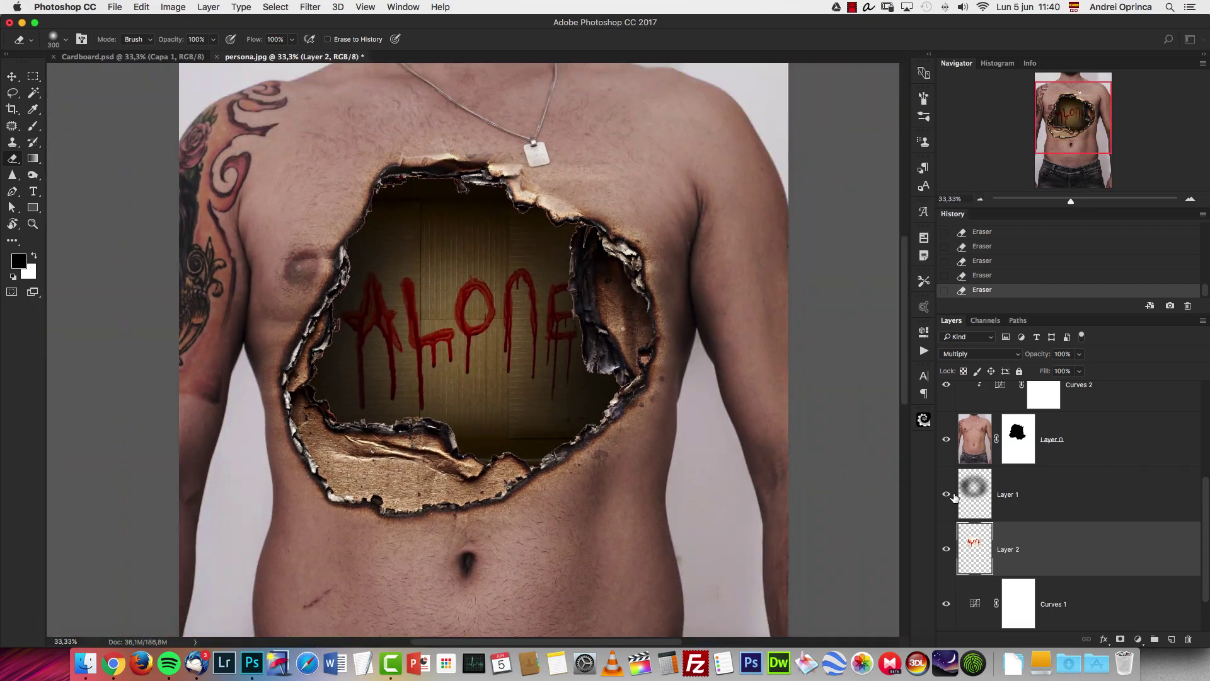
pyautogui.press('super+u')
pyautogui.moveTo(699, 497); pyautogui.dragTo(673, 499)
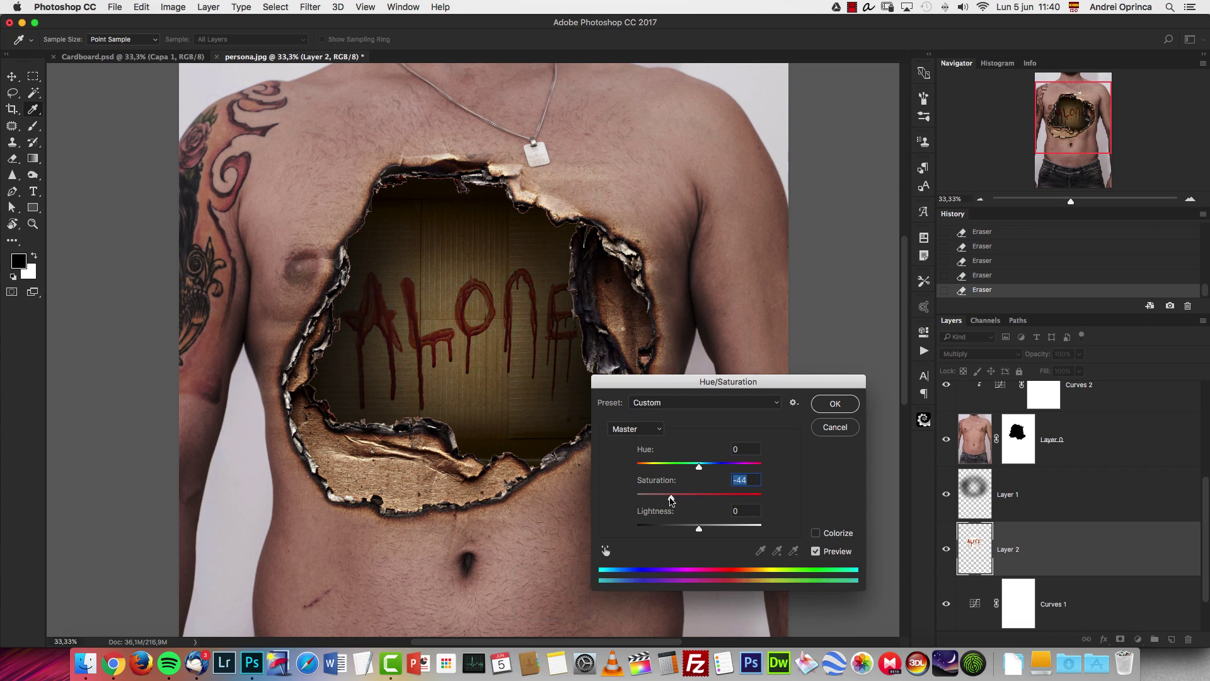
pyautogui.click(829, 404)
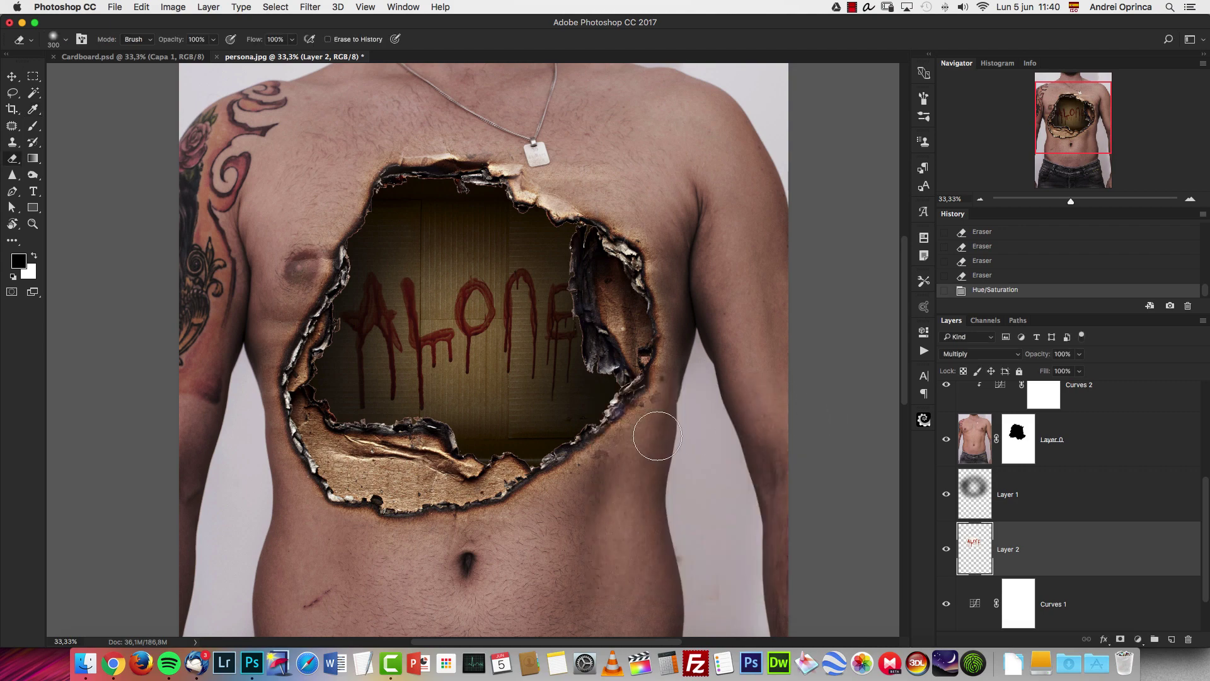
# Check the finished Cardboard.psd for reference, return to persona.jpg and open dark-1283298_1920.jpg from the Cardboard folder
pyautogui.click(151, 57)
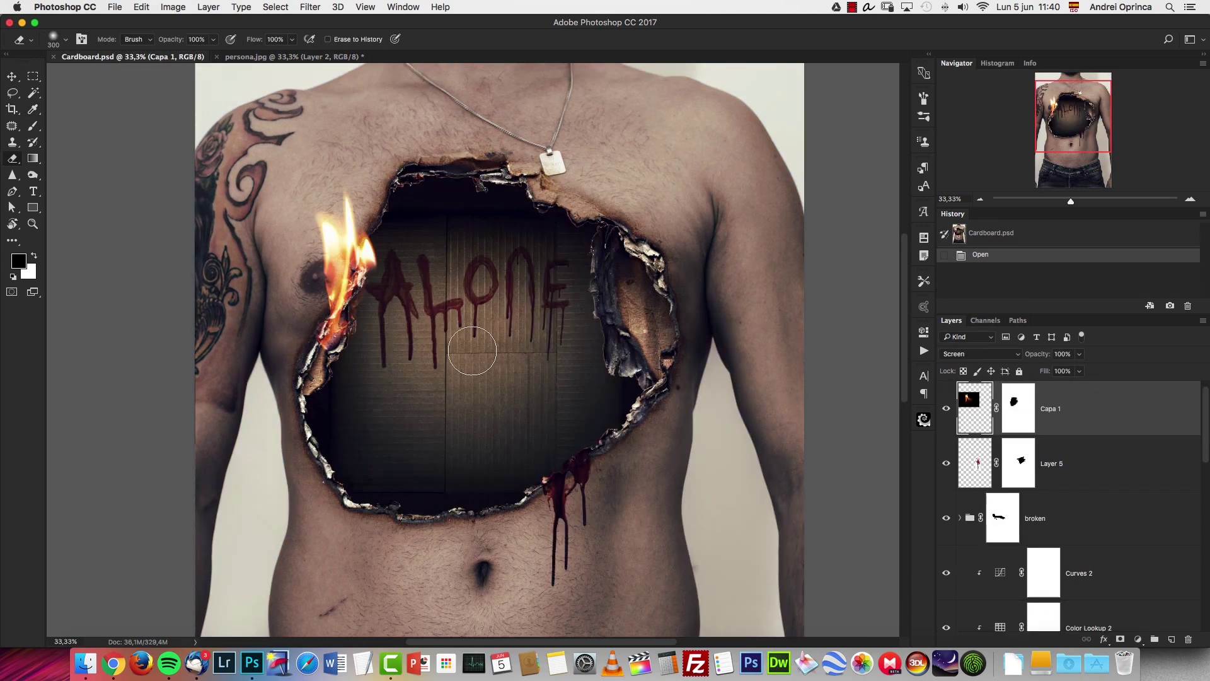
pyautogui.click(264, 58)
pyautogui.press('super+o')
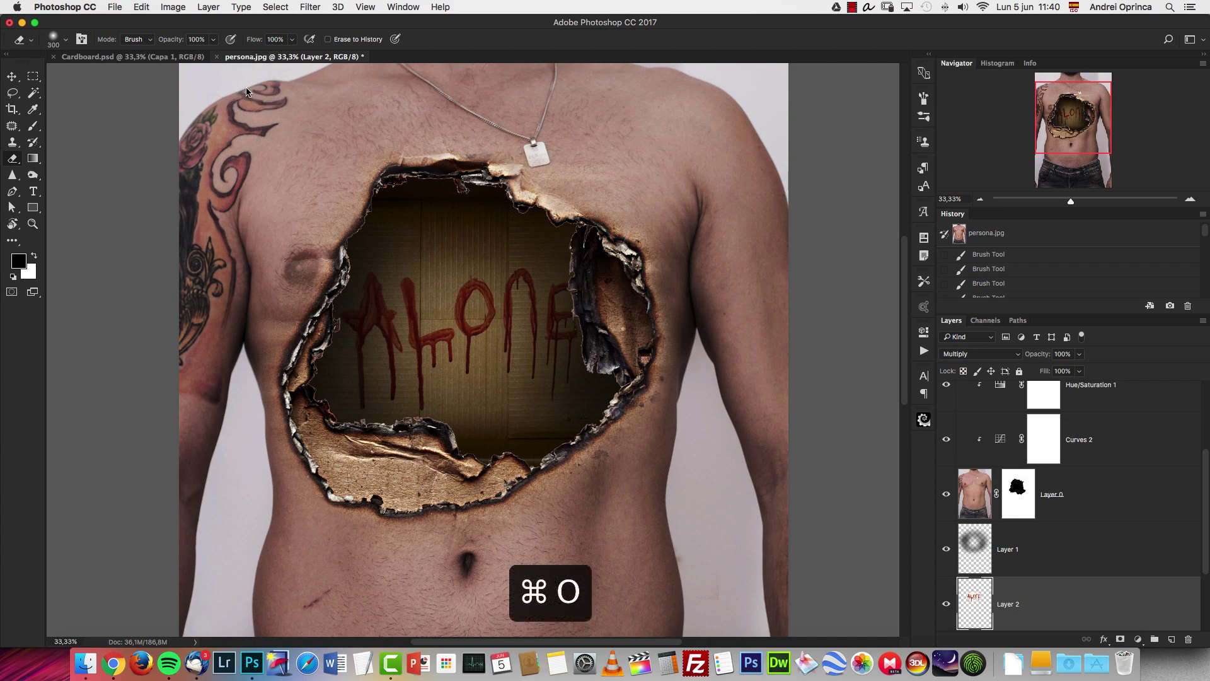
pyautogui.click(515, 180)
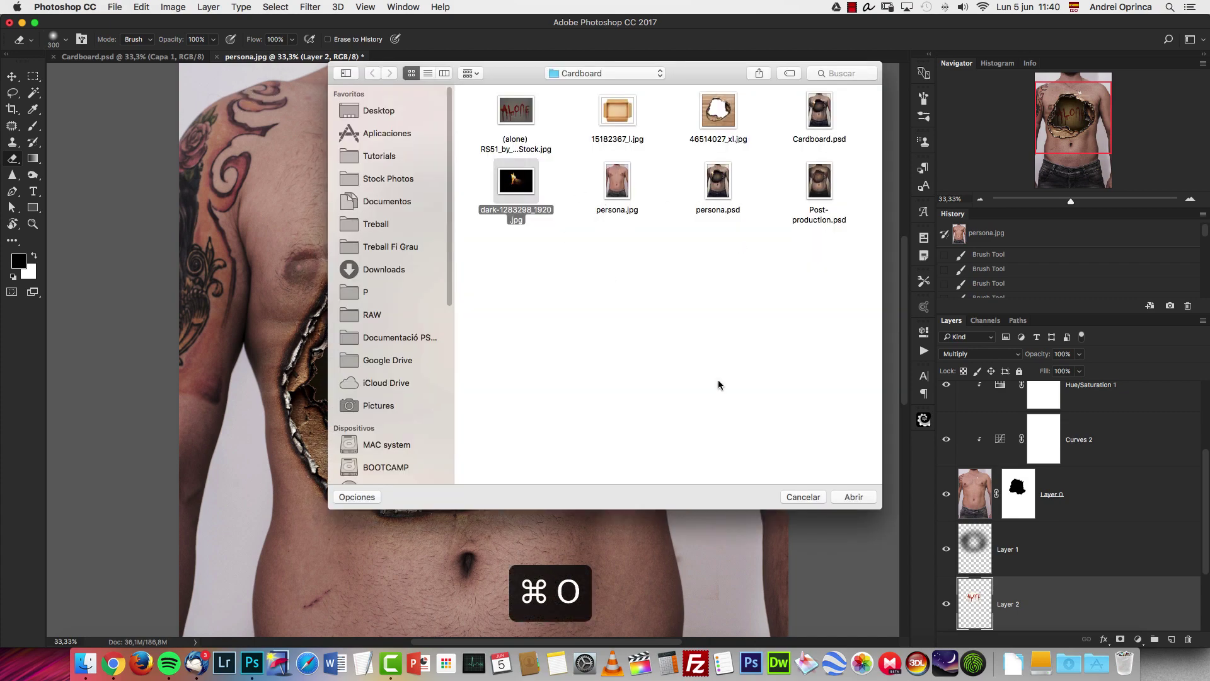
pyautogui.click(855, 497)
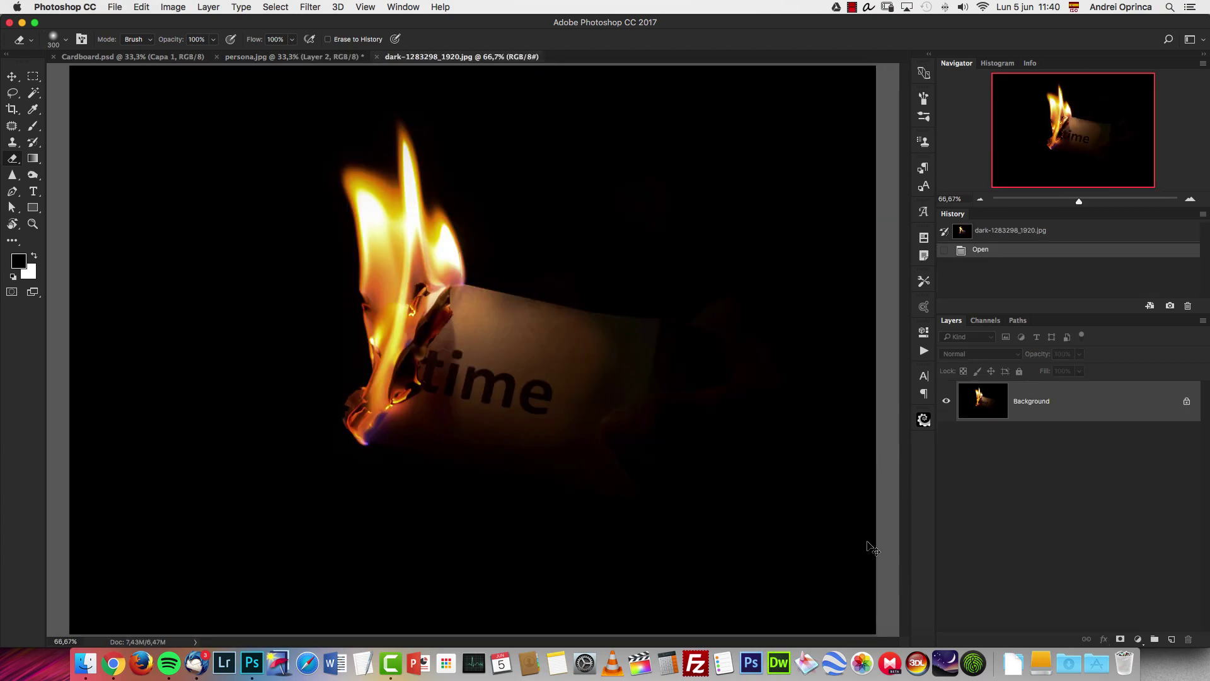
# Cut a rectangular selection around the flame and burning paper, closing the source file without saving
pyautogui.click(33, 76)
pyautogui.moveTo(263, 87)
pyautogui.mouseDown()
pyautogui.moveTo(605, 405)
pyautogui.moveTo(676, 544)
pyautogui.mouseUp()
pyautogui.press('super+x')
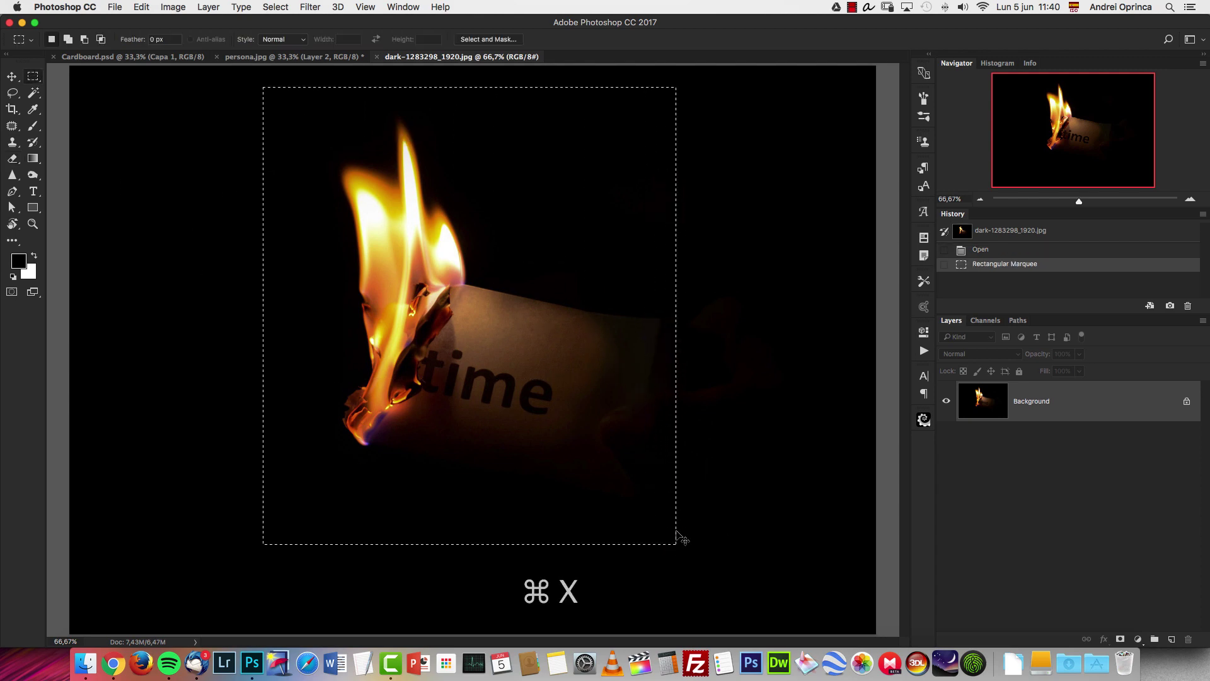
pyautogui.press('super+w')
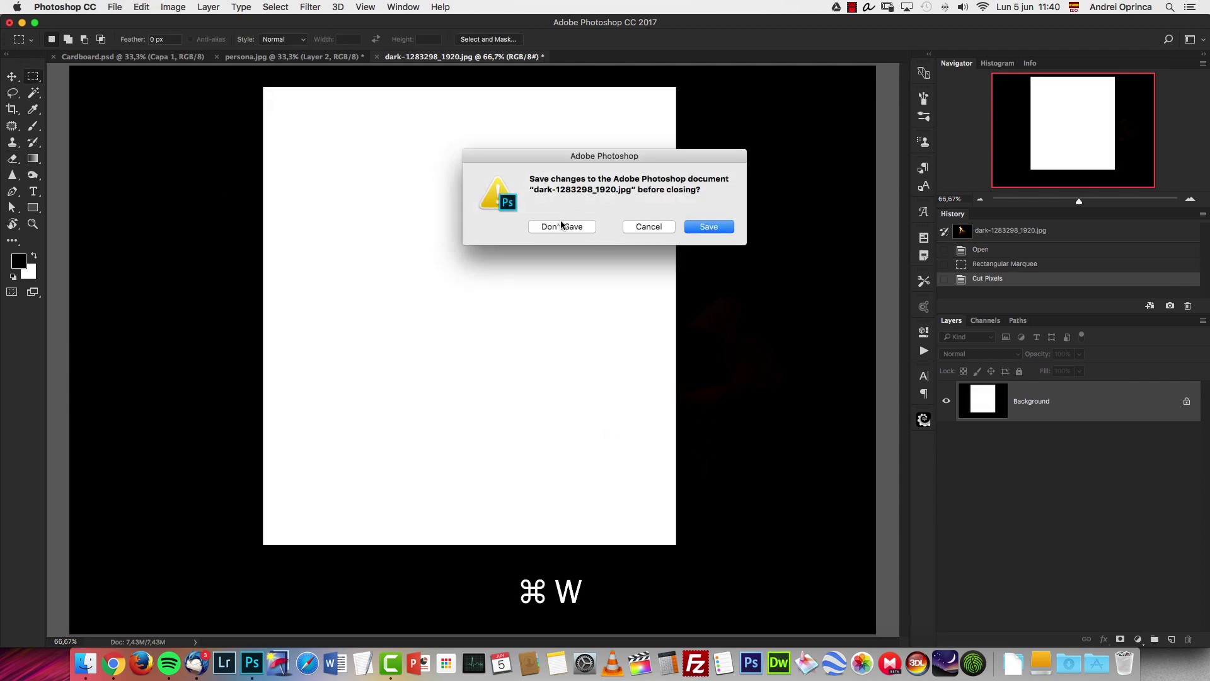
pyautogui.click(560, 226)
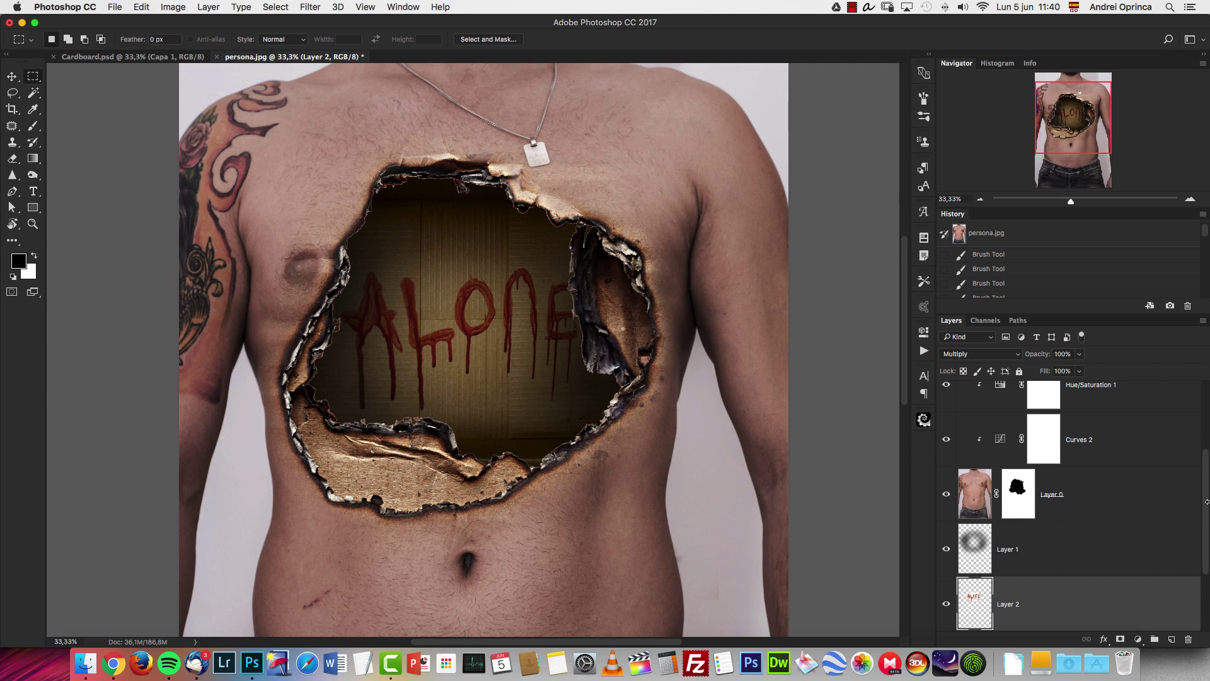
# Paste the flame as a new layer above the burn layer and set its blending mode to Screen
pyautogui.scroll(5, 1078, 504)
pyautogui.click(1076, 418)
pyautogui.press('super+v')
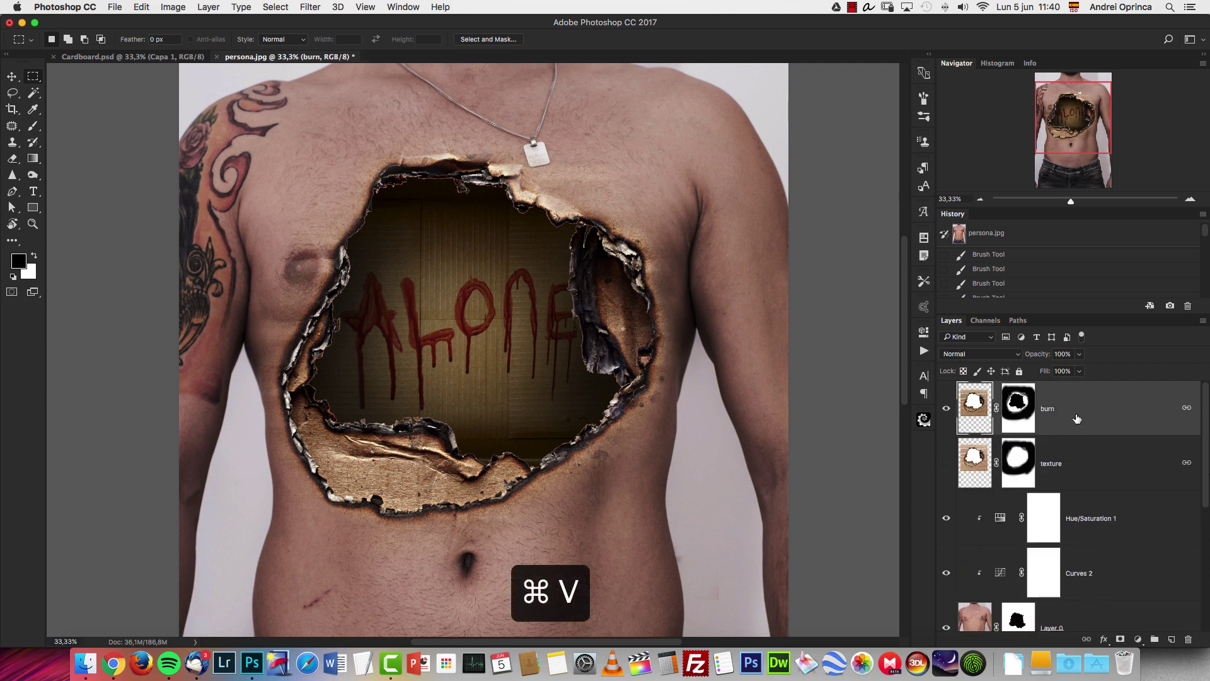
pyautogui.click(994, 357)
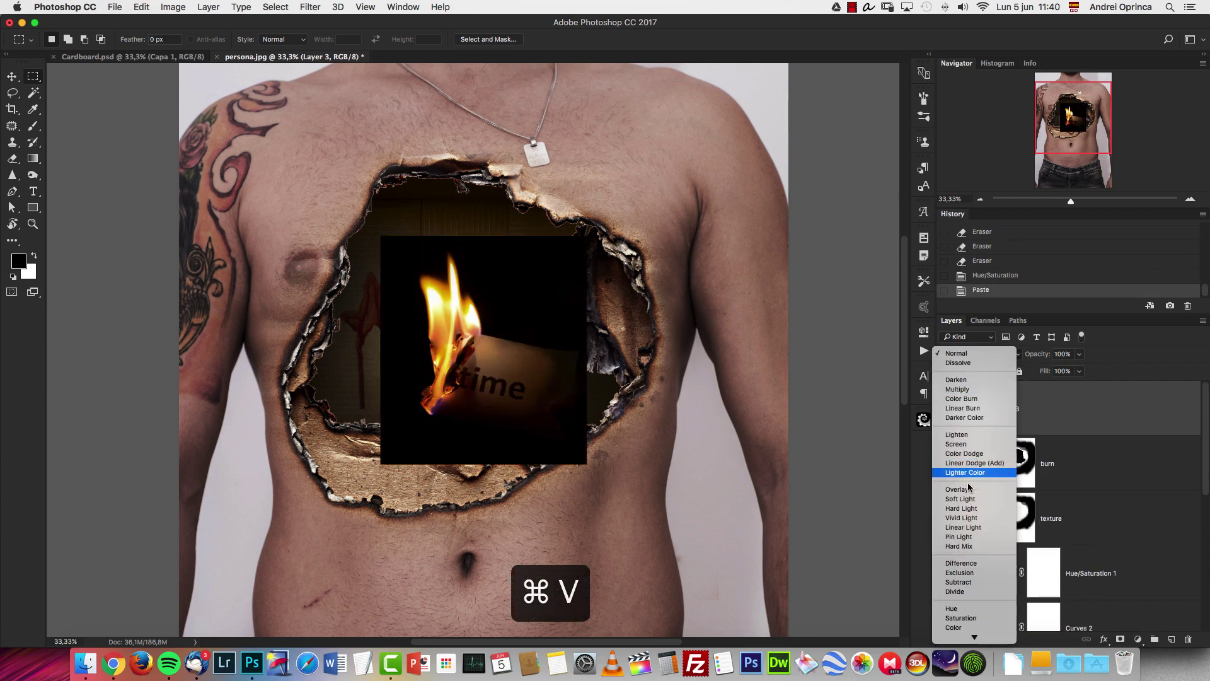
pyautogui.click(958, 444)
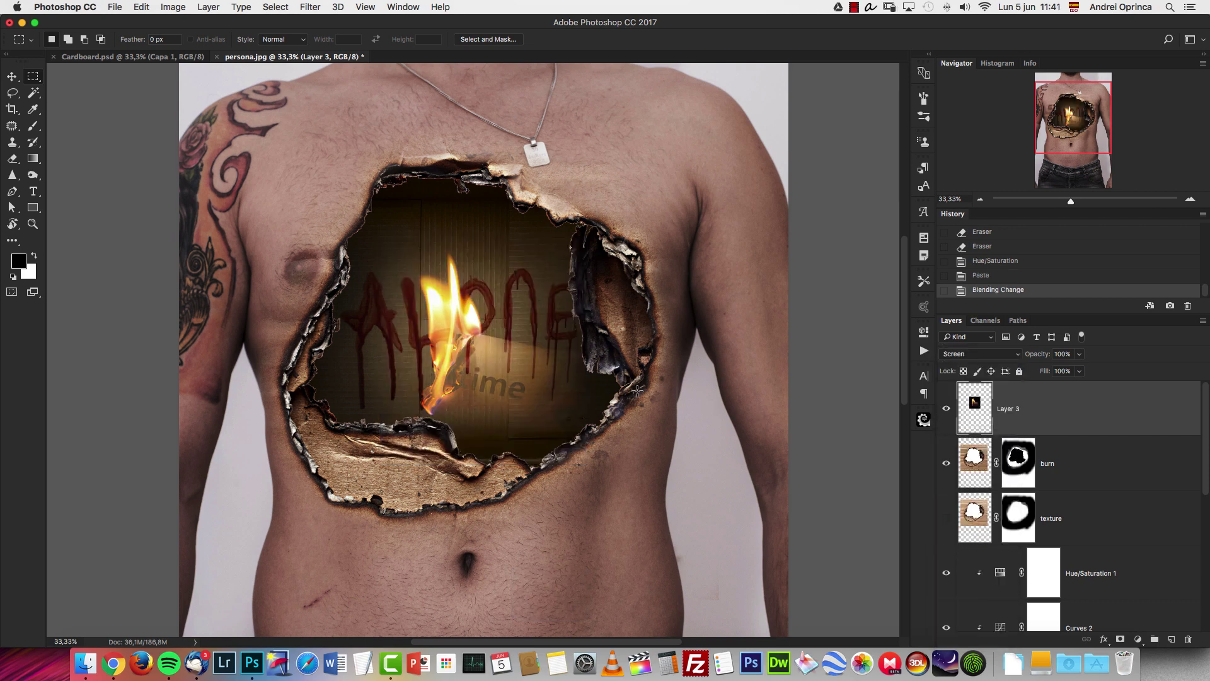
# Move the flame onto the hole's burnt edge beside the letter A and enlarge it to about 118.5%
pyautogui.press('v')
pyautogui.moveTo(545, 425); pyautogui.dragTo(413, 360)
pyautogui.hotkey('ctrl', 't')
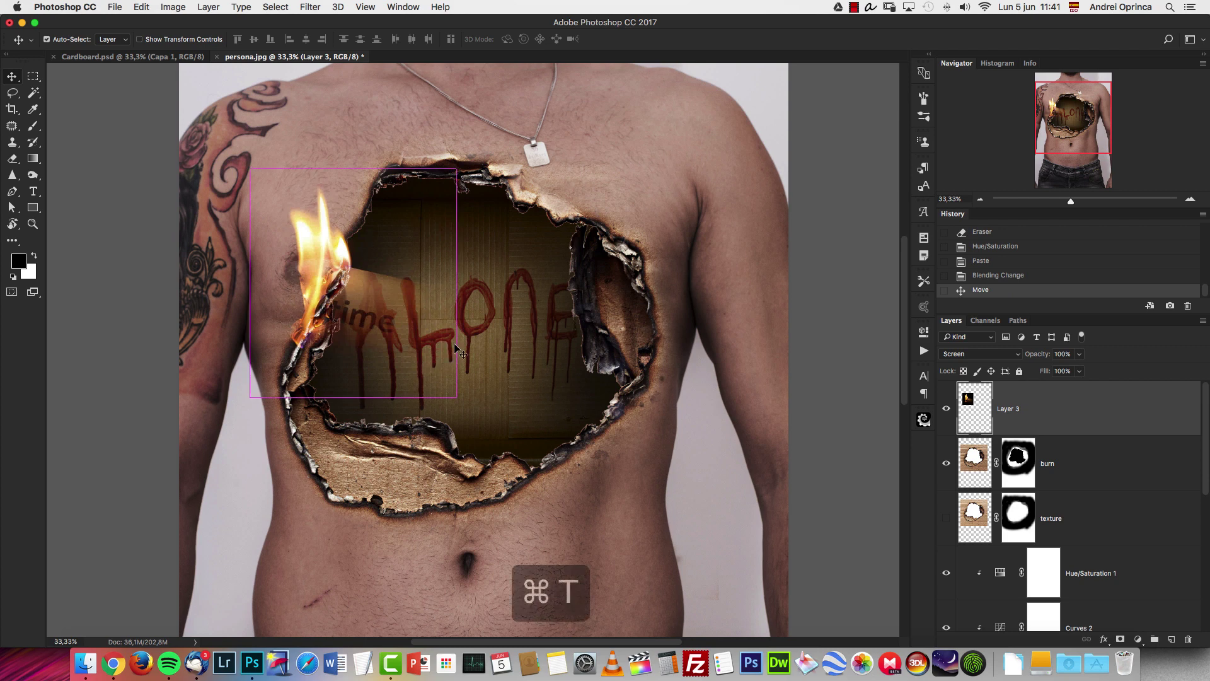
pyautogui.moveTo(456, 170); pyautogui.dragTo(493, 128)
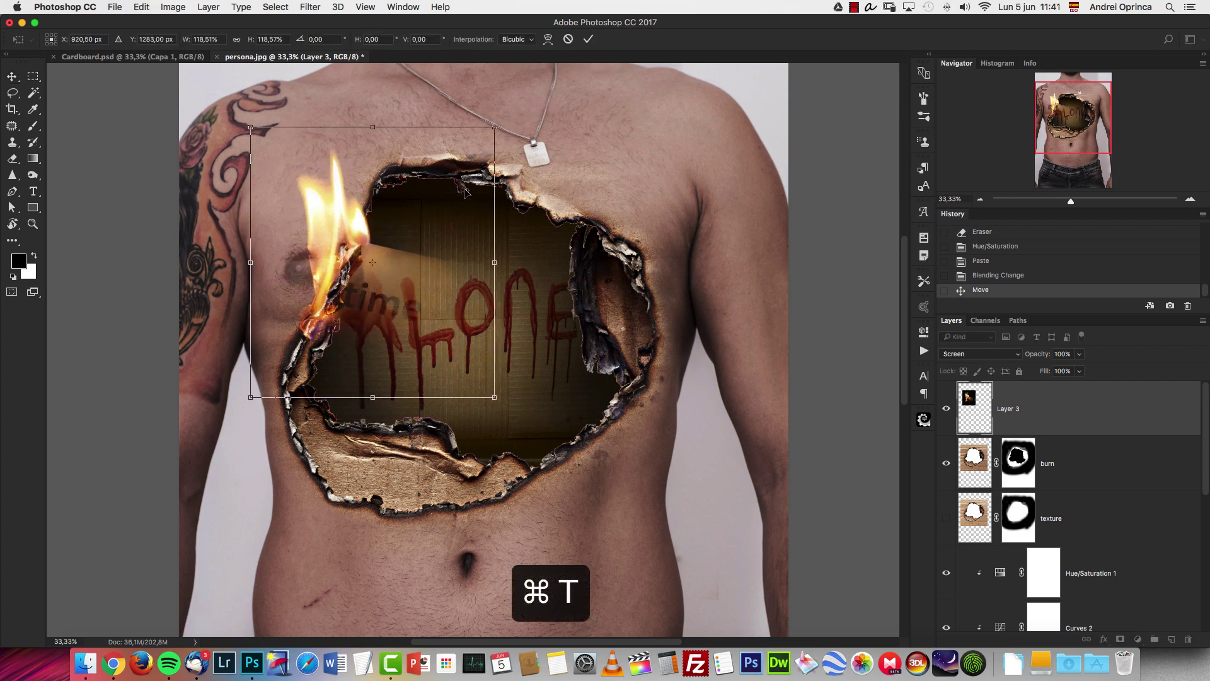
pyautogui.moveTo(451, 211); pyautogui.dragTo(438, 226)
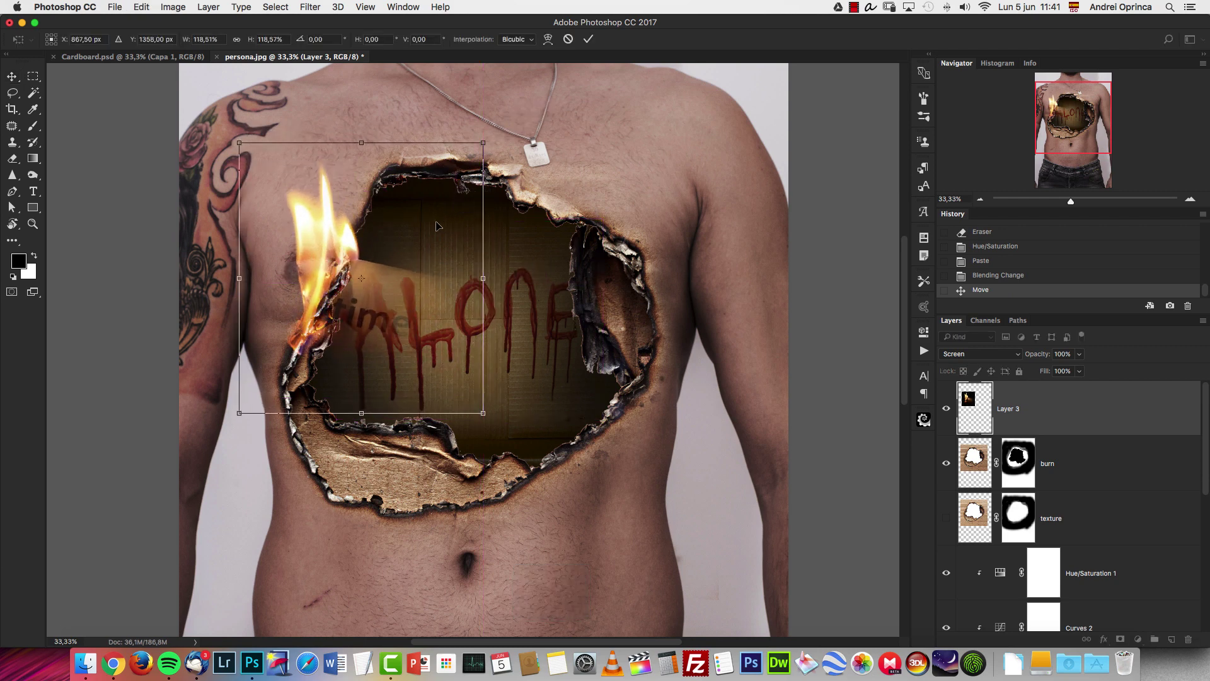
pyautogui.press('Return')
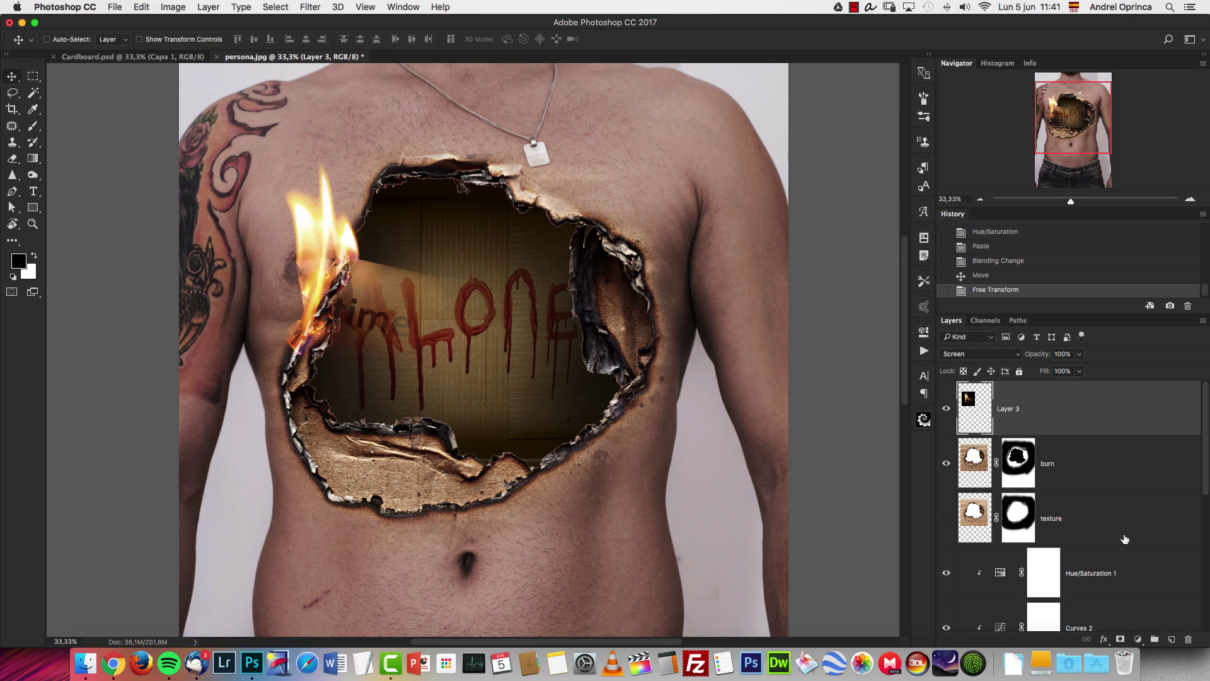
# Add a layer mask to the flame layer and paint black over the glowing paper covering the ALONE lettering
pyautogui.click(1119, 639)
pyautogui.press('b')
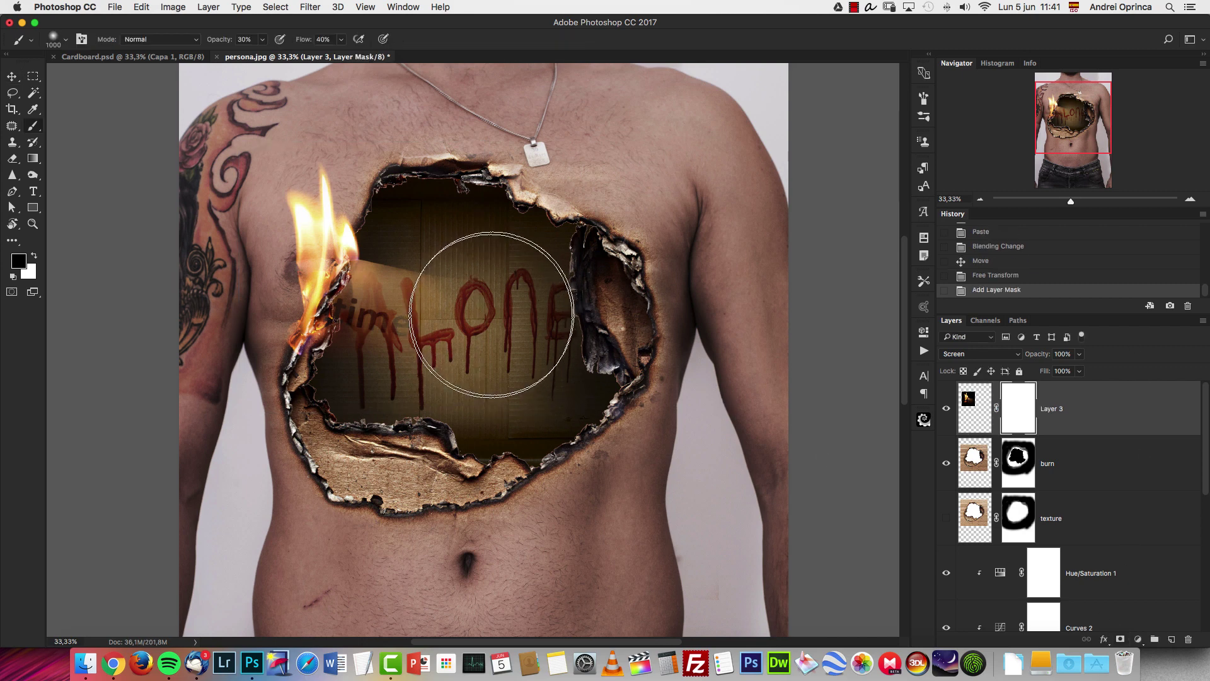
pyautogui.press('[')
pyautogui.moveTo(420, 332); pyautogui.dragTo(417, 312)
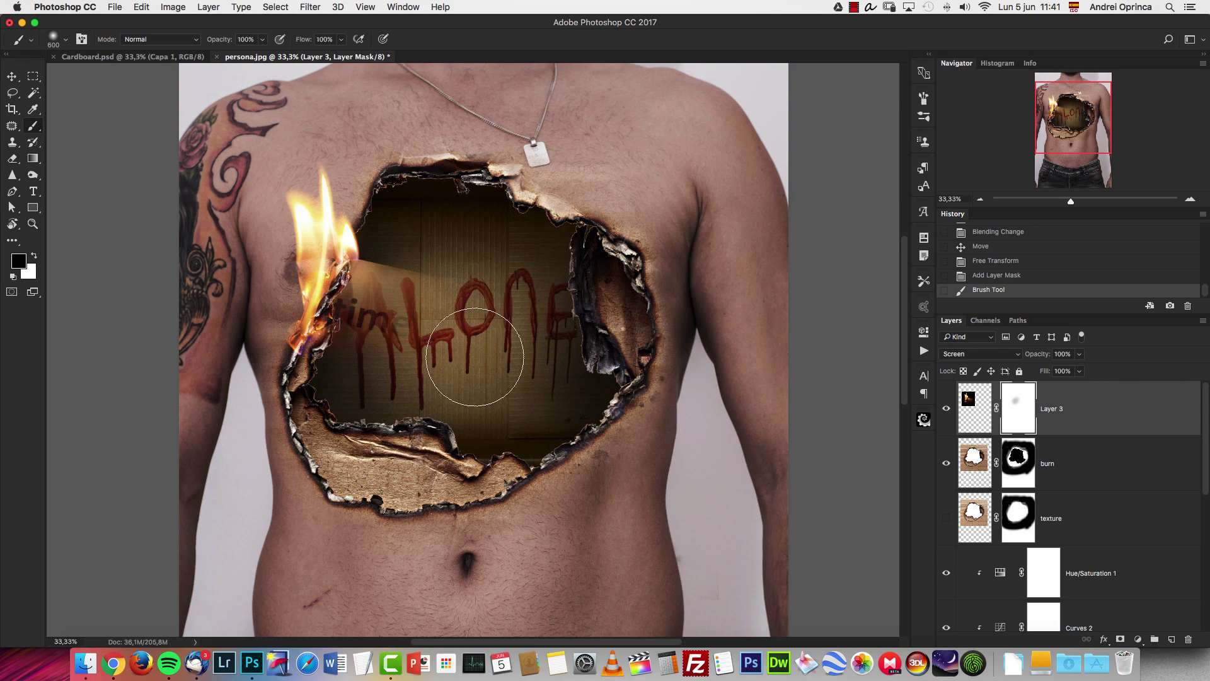
pyautogui.press('[')
pyautogui.press('[')
pyautogui.moveTo(441, 276); pyautogui.dragTo(431, 287)
pyautogui.moveTo(421, 293)
pyautogui.mouseDown()
pyautogui.moveTo(410, 319)
pyautogui.moveTo(398, 308)
pyautogui.mouseUp()
pyautogui.moveTo(396, 290); pyautogui.dragTo(396, 328)
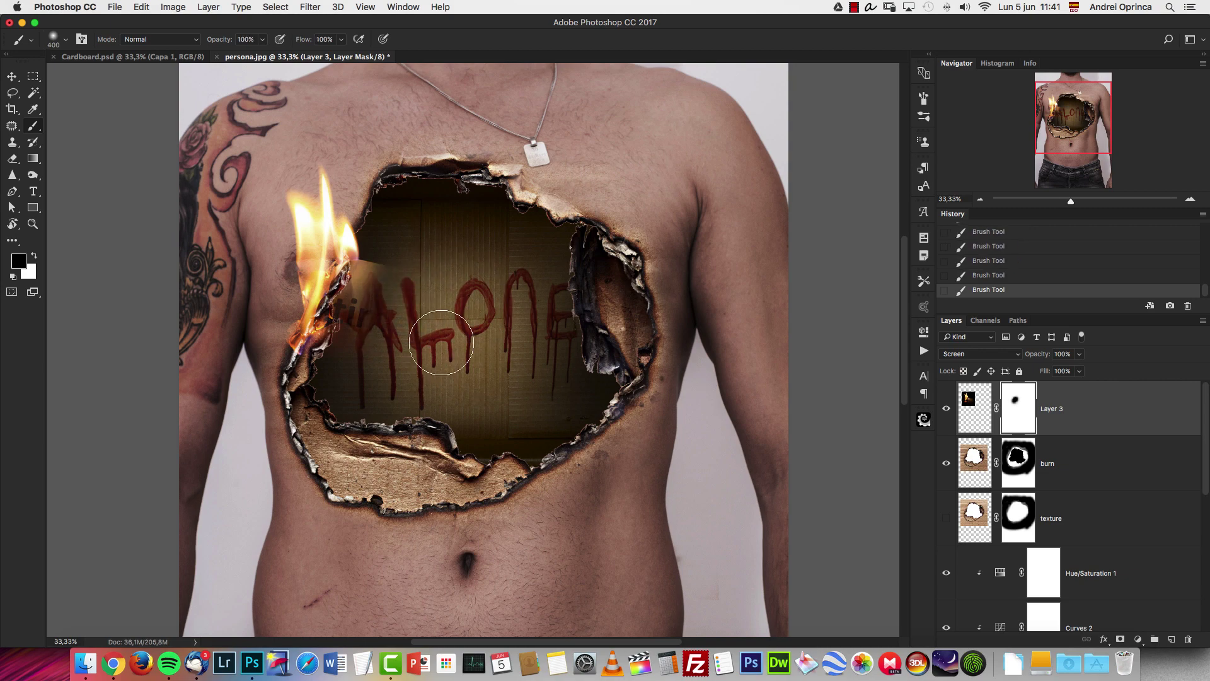
# Mask out the remaining paper and "time" text beside the flame with a smaller 150 px black brush
pyautogui.press('super+1')
pyautogui.moveTo(335, 262); pyautogui.dragTo(600, 352)
pyautogui.press('[')
pyautogui.press('[')
pyautogui.press('[')
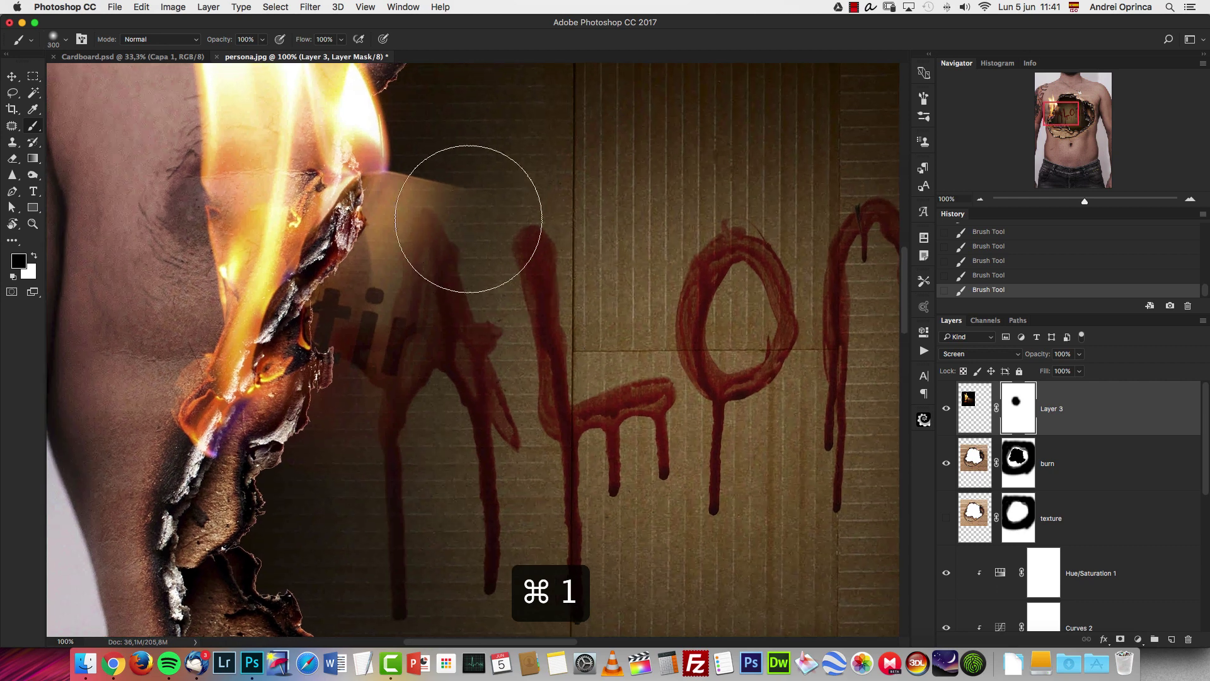
pyautogui.moveTo(418, 188)
pyautogui.mouseDown()
pyautogui.moveTo(384, 308)
pyautogui.moveTo(403, 308)
pyautogui.moveTo(406, 322)
pyautogui.moveTo(408, 169)
pyautogui.moveTo(393, 235)
pyautogui.moveTo(419, 155)
pyautogui.moveTo(405, 183)
pyautogui.mouseUp()
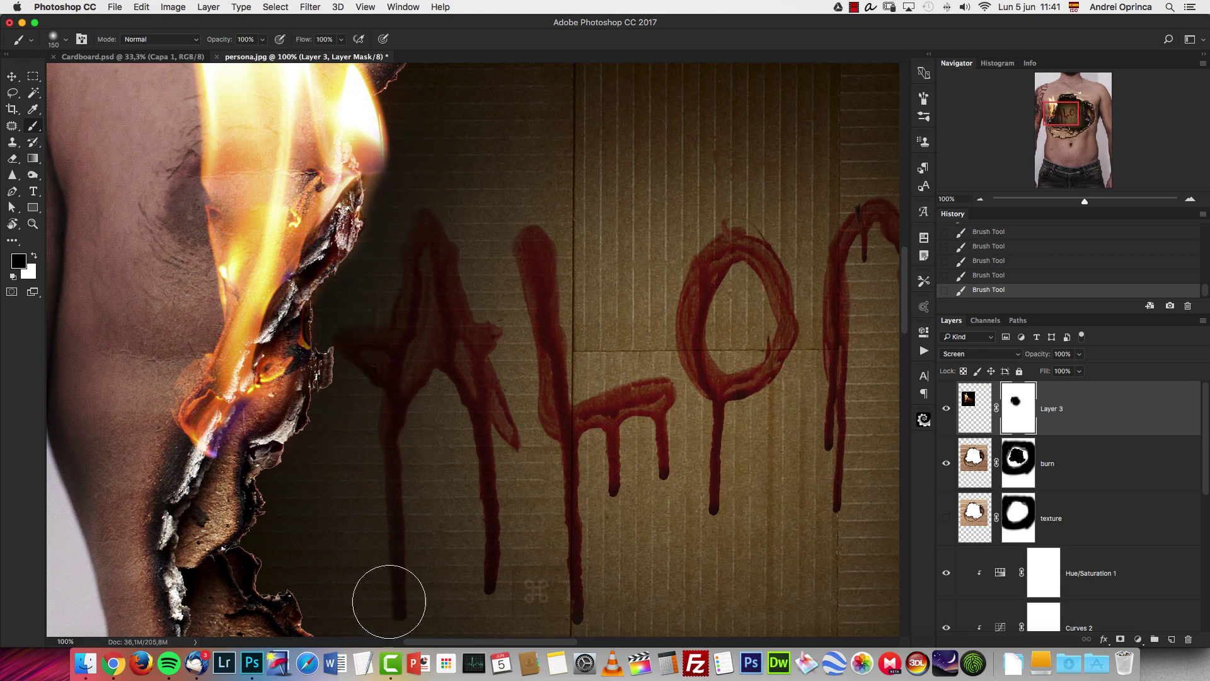
# Examine the masked flame, the lettering and the burnt edges up close, and review the whole composite
pyautogui.press('super+1')
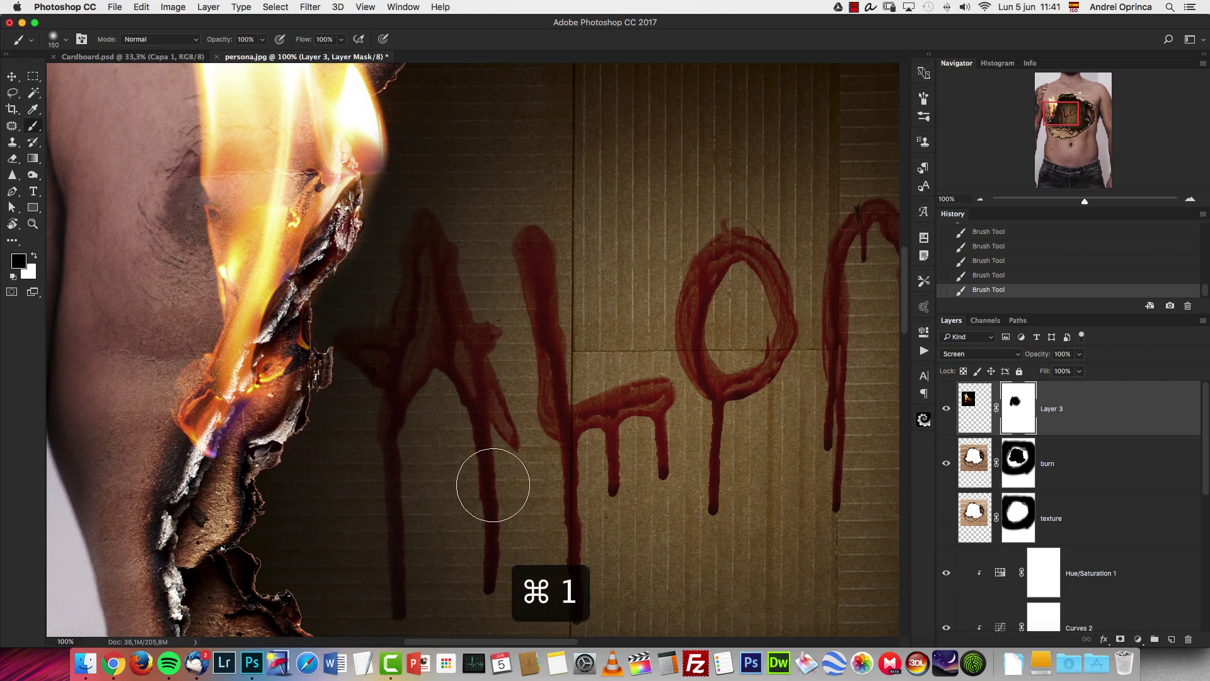
pyautogui.moveTo(1051, 119)
pyautogui.mouseDown()
pyautogui.moveTo(1055, 101)
pyautogui.moveTo(1078, 123)
pyautogui.mouseUp()
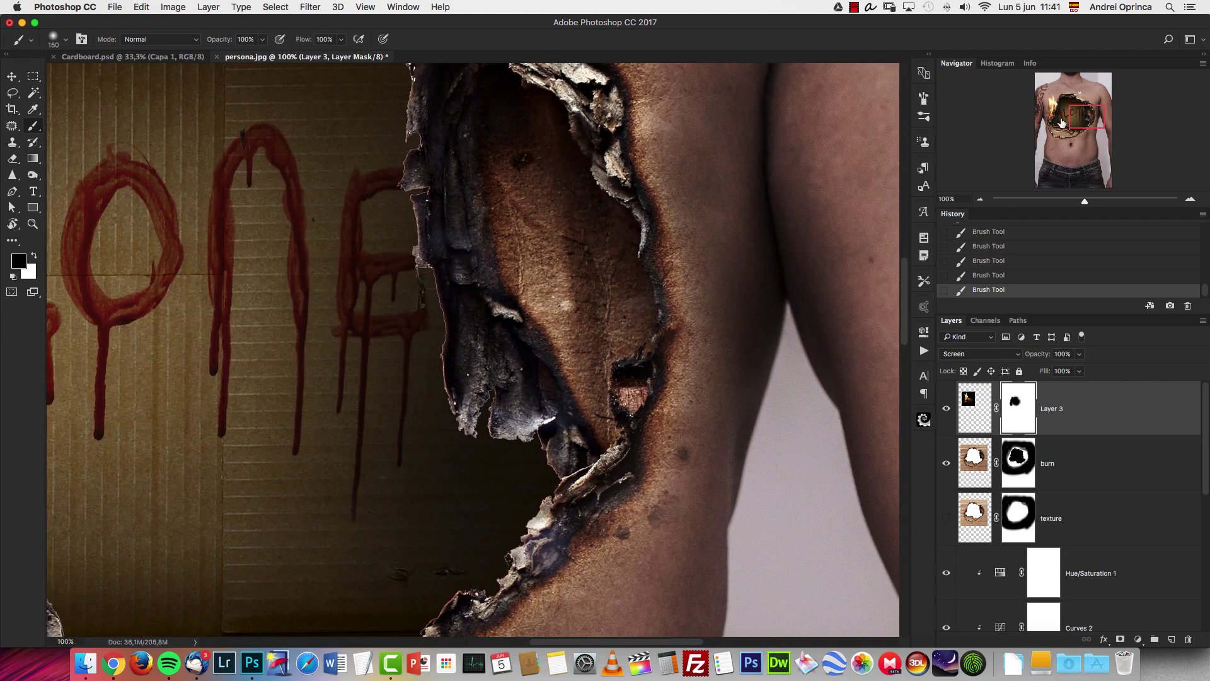
pyautogui.press('super+1')
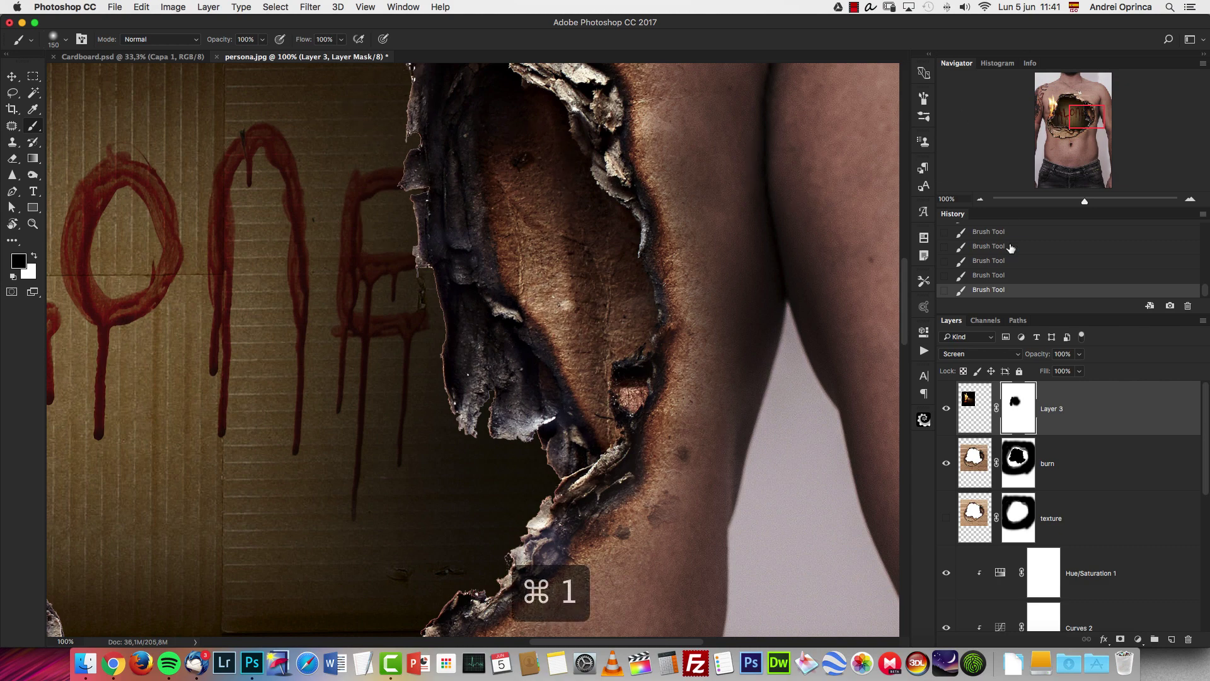
pyautogui.click(980, 200)
pyautogui.click(980, 199)
pyautogui.click(980, 200)
pyautogui.click(980, 200)
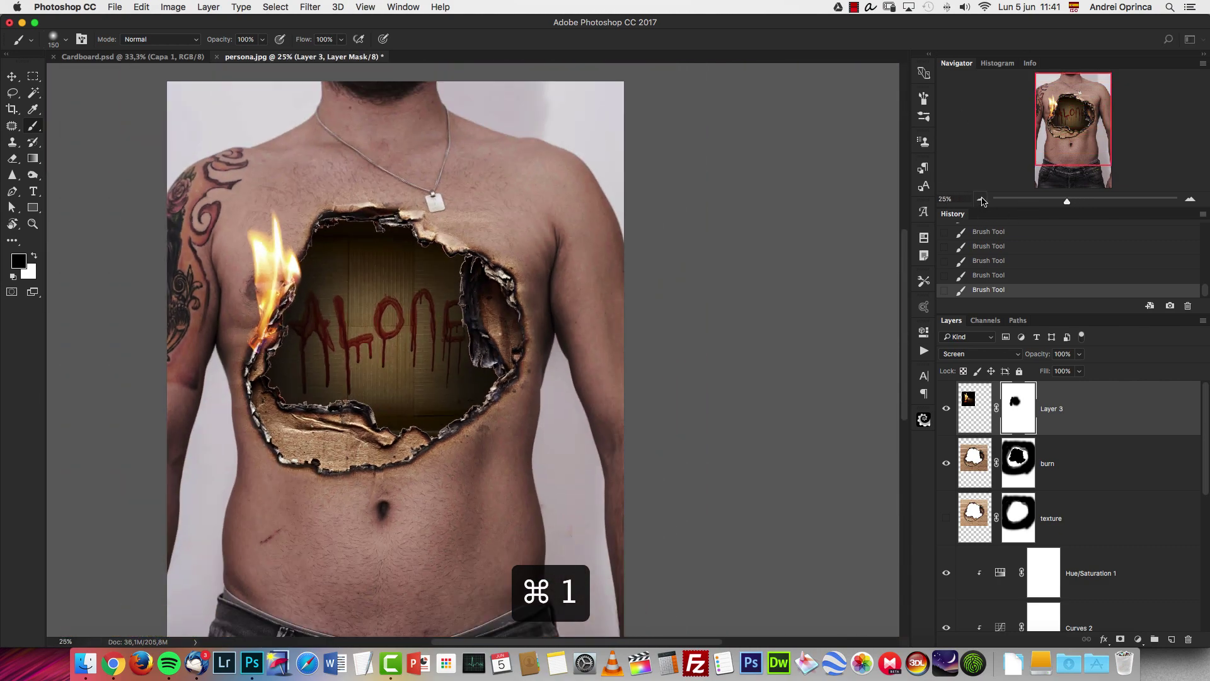
pyautogui.moveTo(671, 297); pyautogui.dragTo(716, 303)
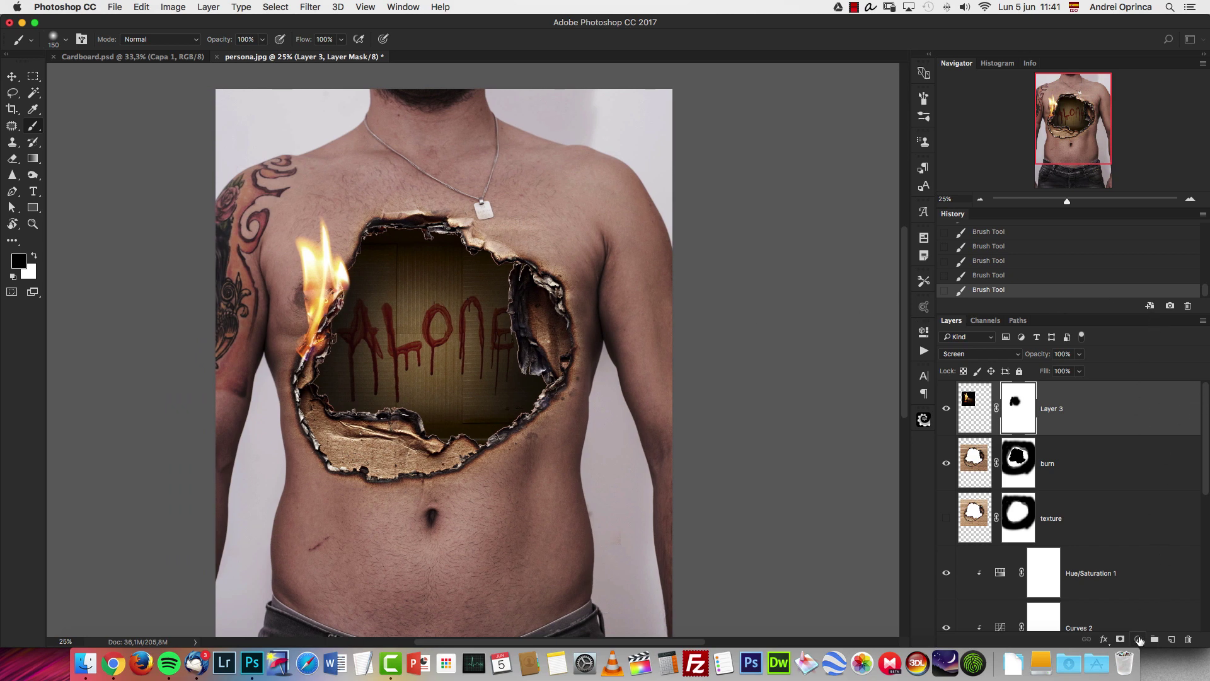
pyautogui.click(1138, 639)
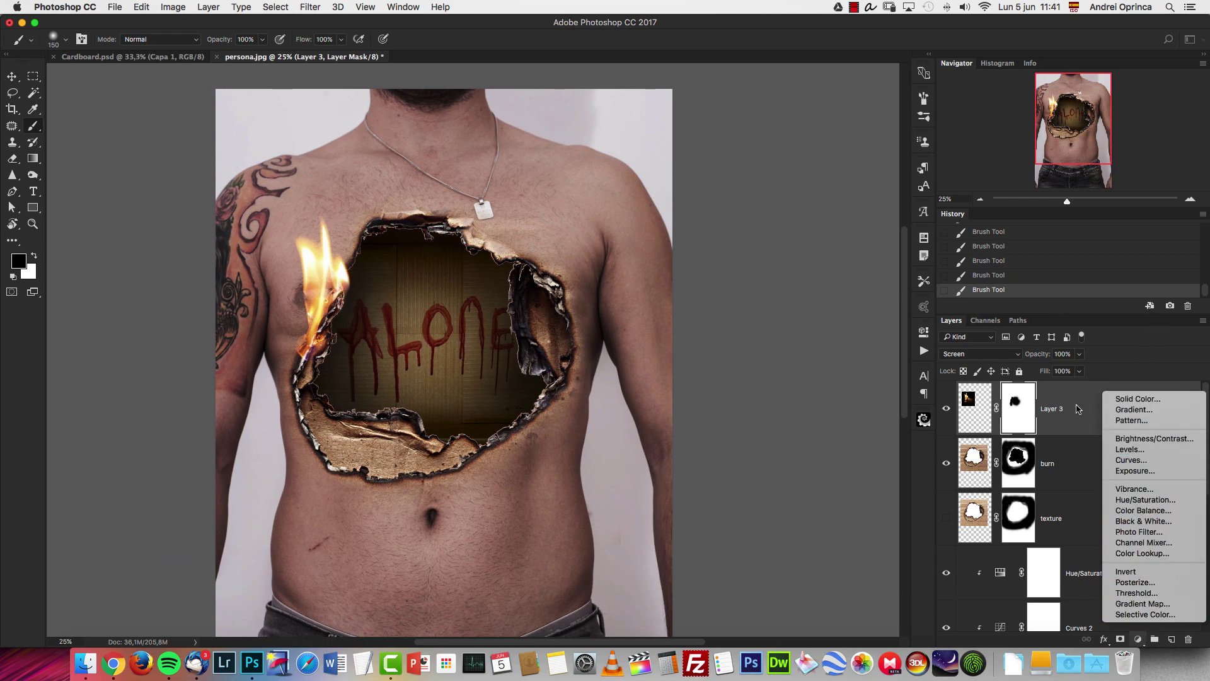
pyautogui.click(1053, 421)
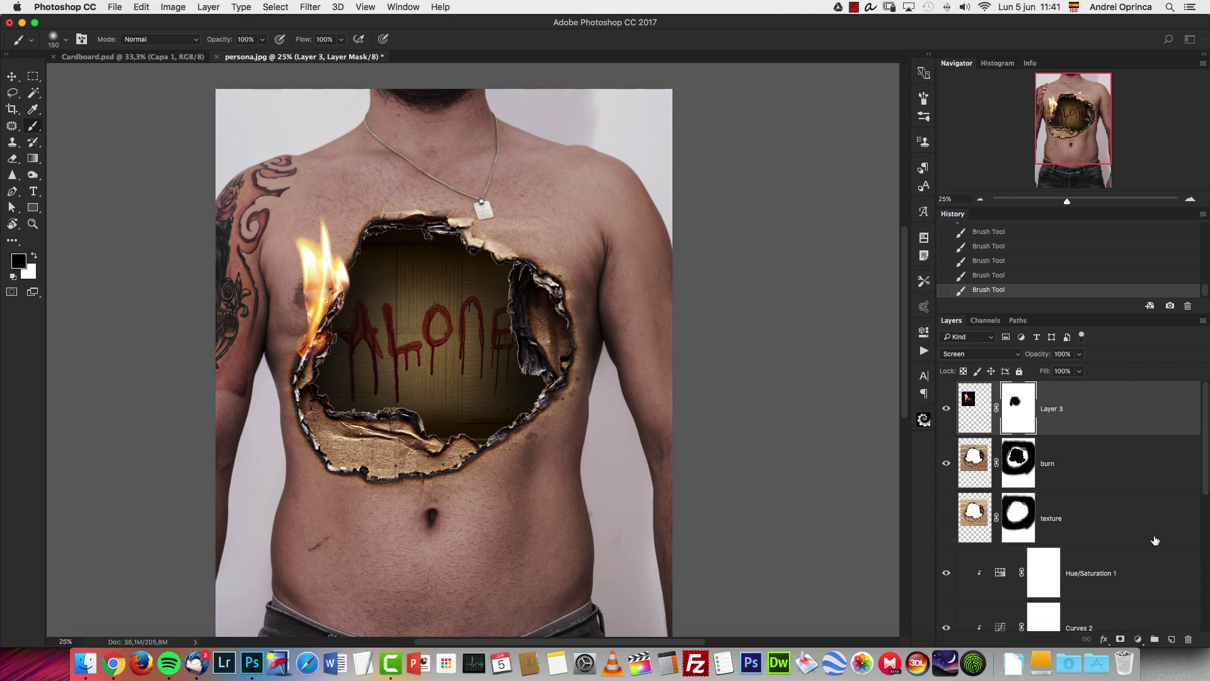
# Add a Gradient Map adjustment above the flame layer using the Gold-Selenium 2 preset
pyautogui.click(1139, 639)
pyautogui.click(1156, 604)
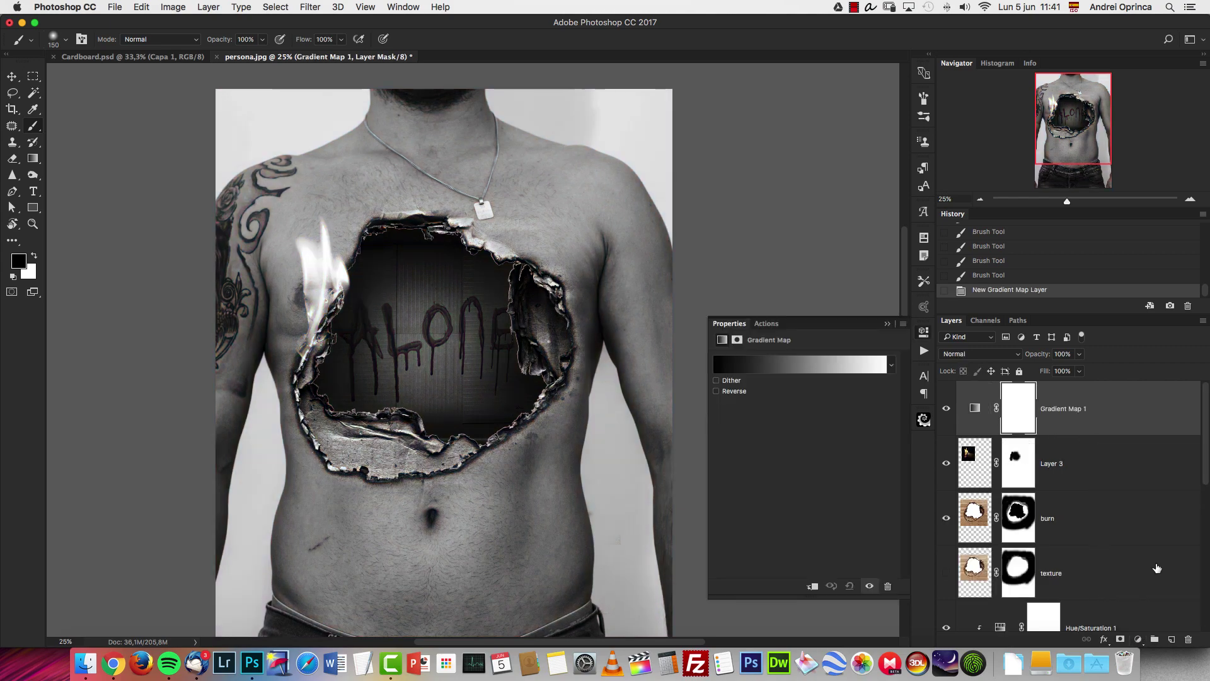
pyautogui.click(807, 365)
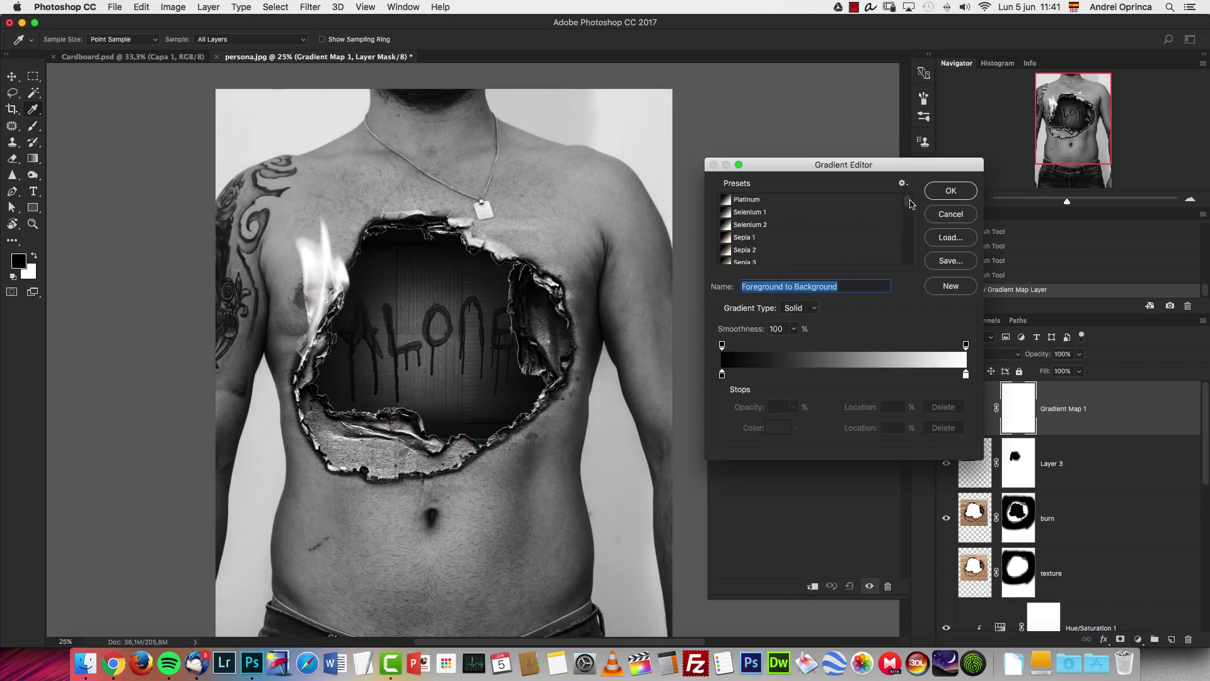
pyautogui.moveTo(909, 203); pyautogui.dragTo(909, 247)
pyautogui.click(758, 218)
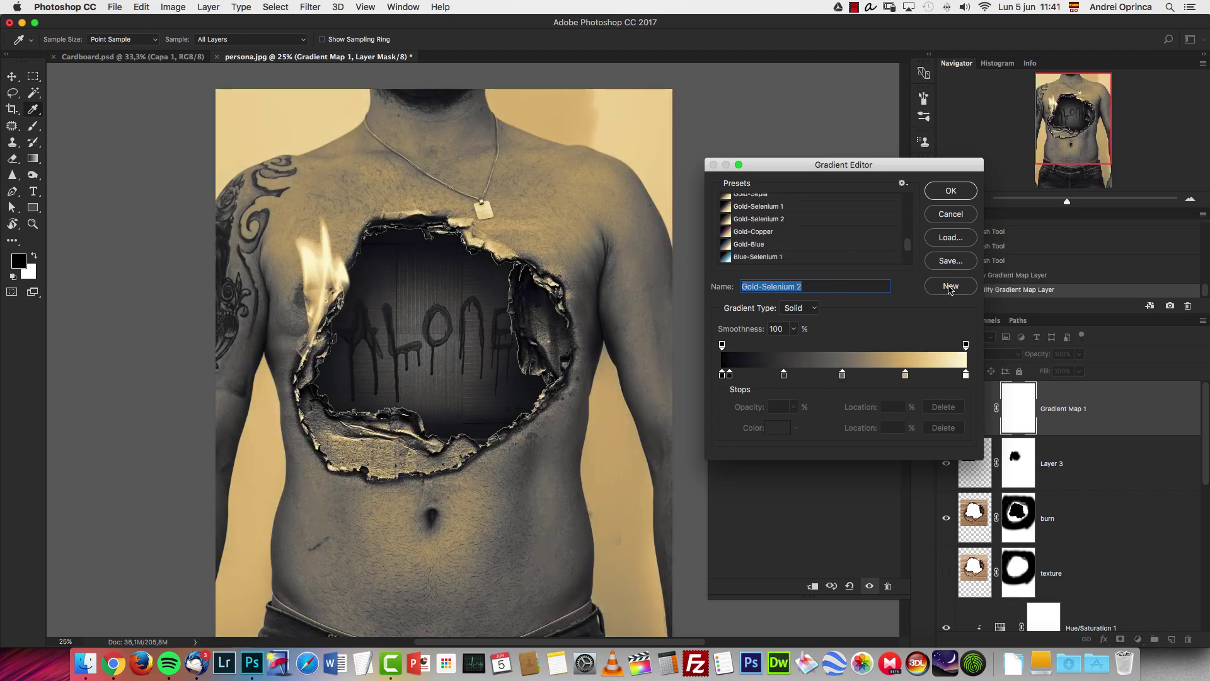
pyautogui.click(951, 190)
# Keep the gradient map in Normal blend mode and reduce its opacity to 23%
pyautogui.click(986, 354)
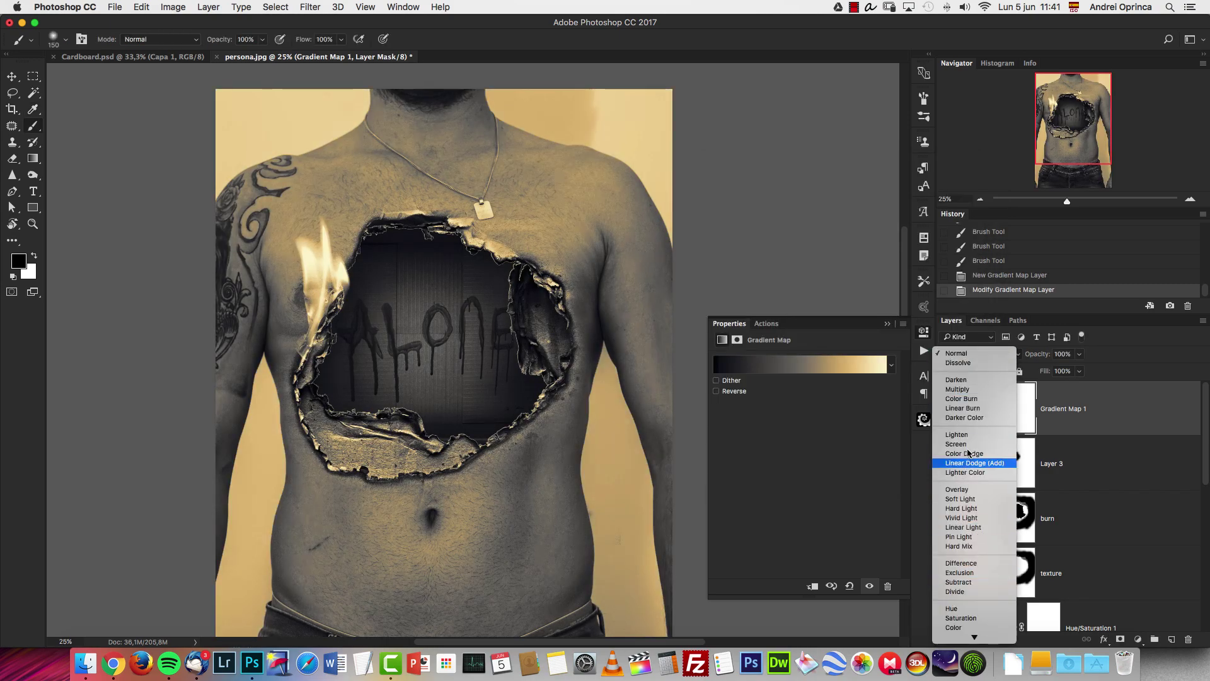
pyautogui.click(1079, 355)
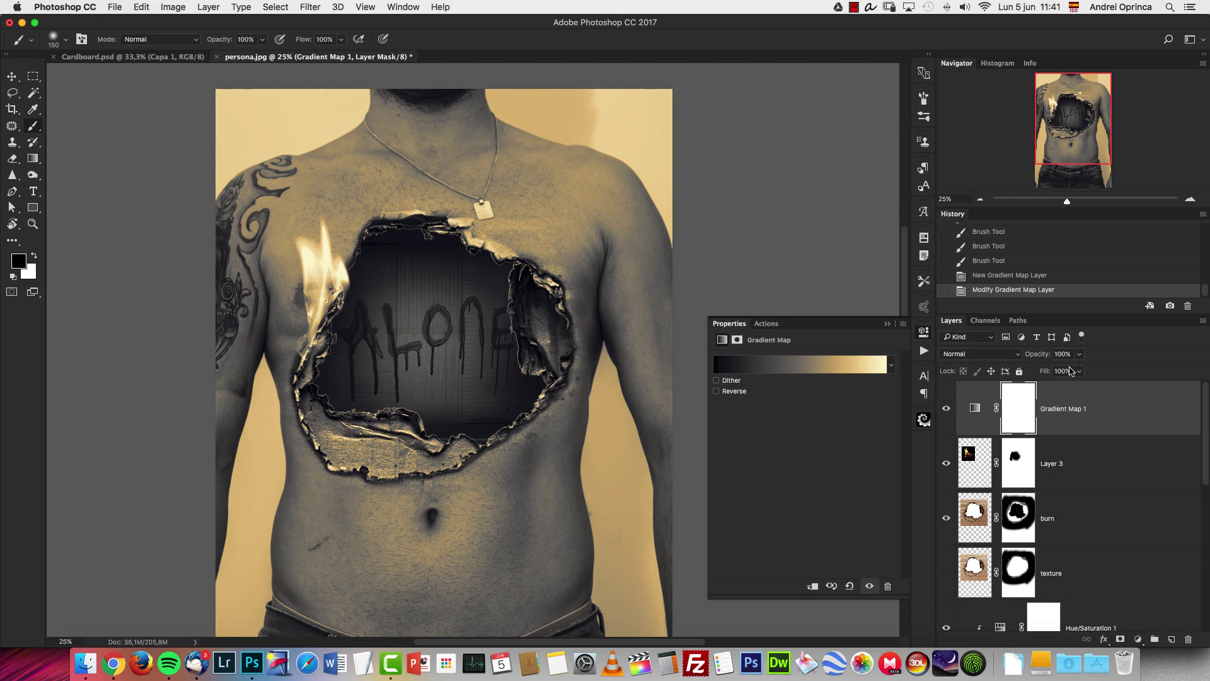
pyautogui.click(1080, 356)
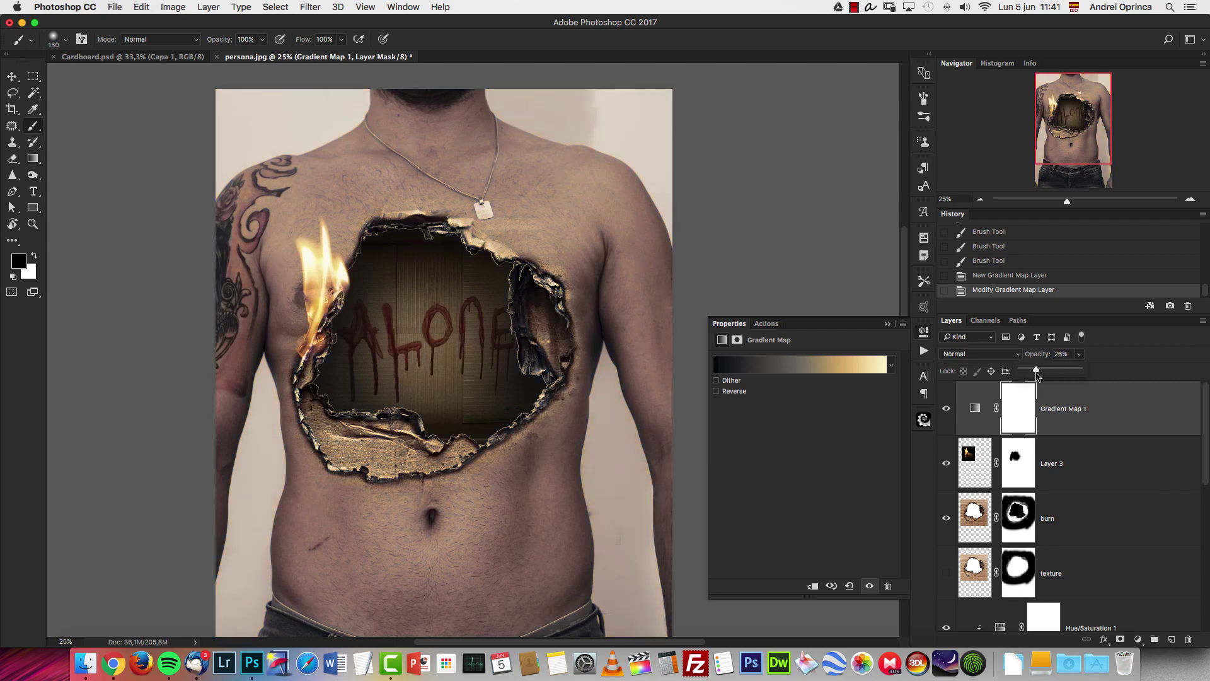
pyautogui.moveTo(1037, 376); pyautogui.dragTo(1035, 376)
# Add a Curves adjustment above the gradient map and subtly adjust its Blue channel with a midtone point
pyautogui.click(1138, 639)
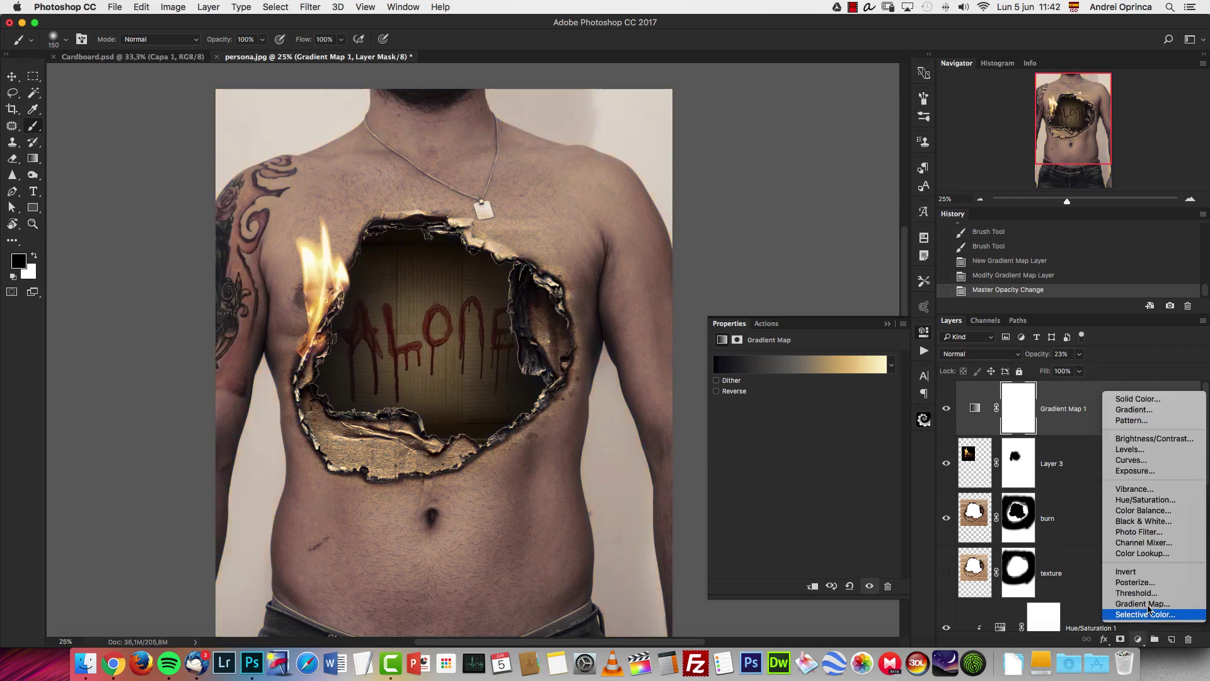
pyautogui.click(1128, 460)
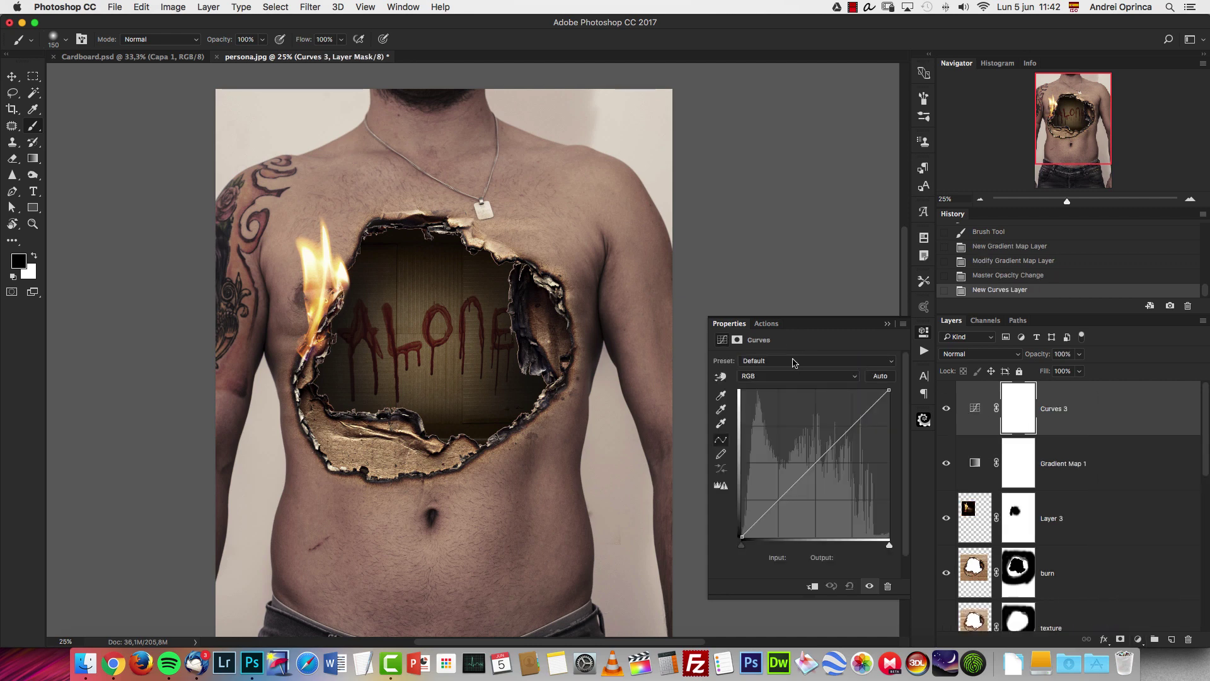
pyautogui.click(795, 375)
pyautogui.click(782, 408)
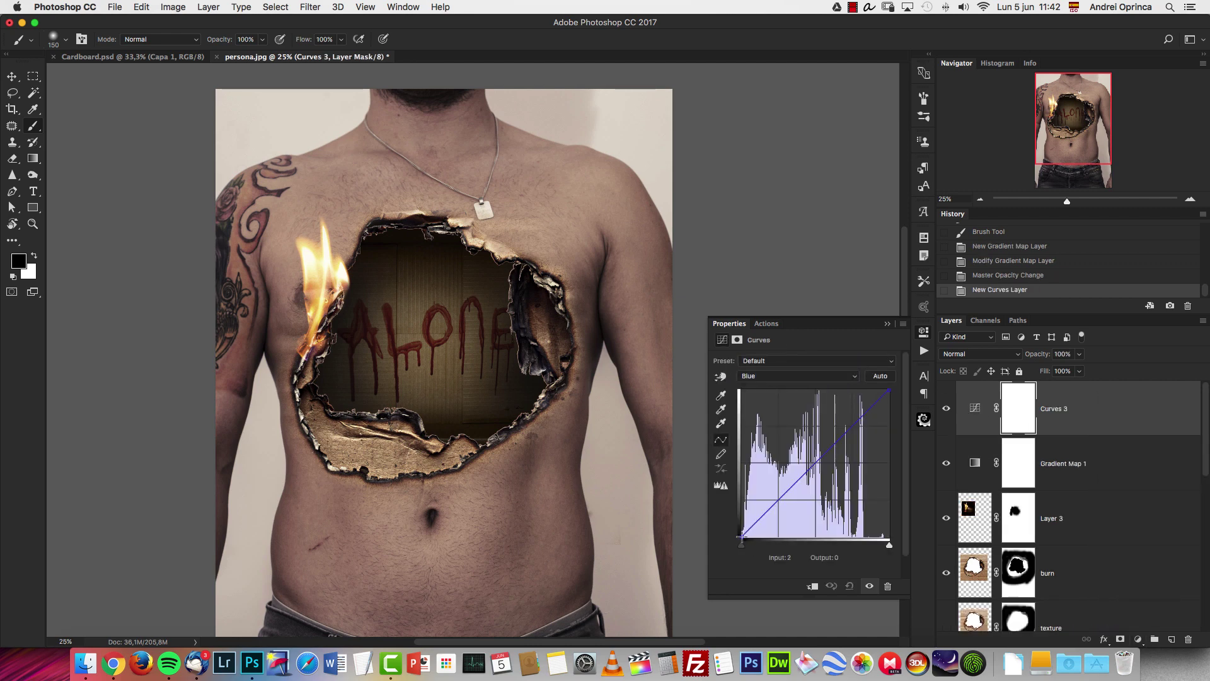
pyautogui.click(824, 453)
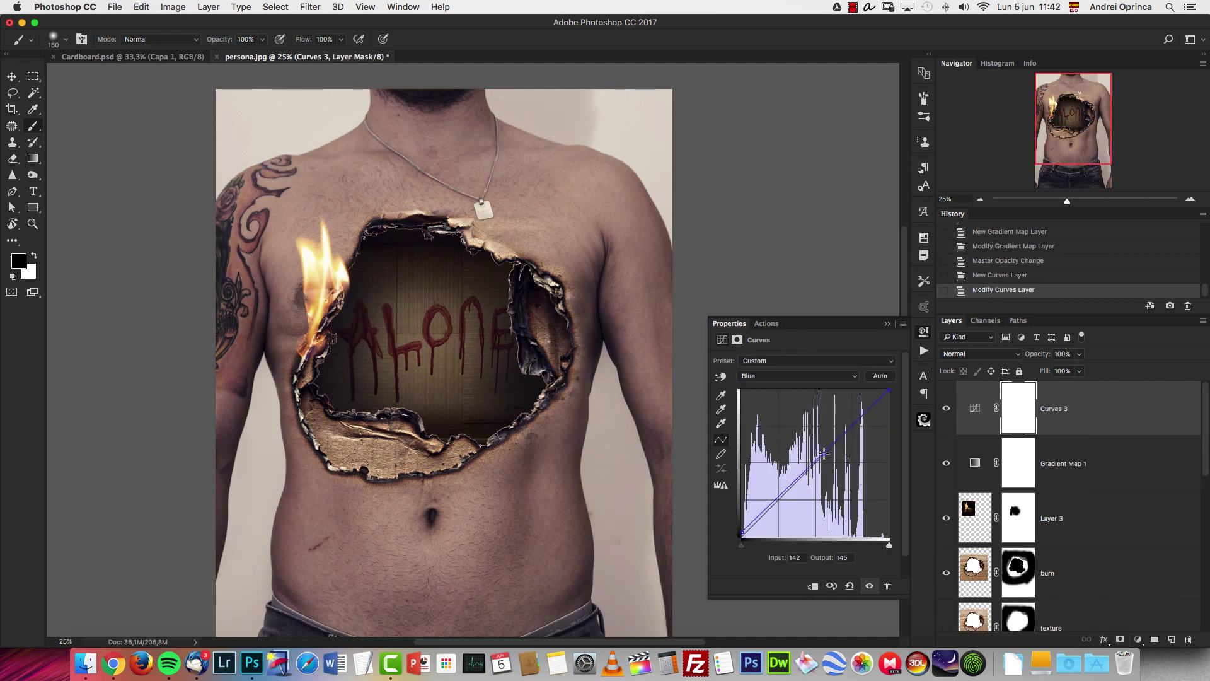
pyautogui.moveTo(823, 454); pyautogui.dragTo(825, 458)
pyautogui.click(888, 325)
pyautogui.click(1138, 640)
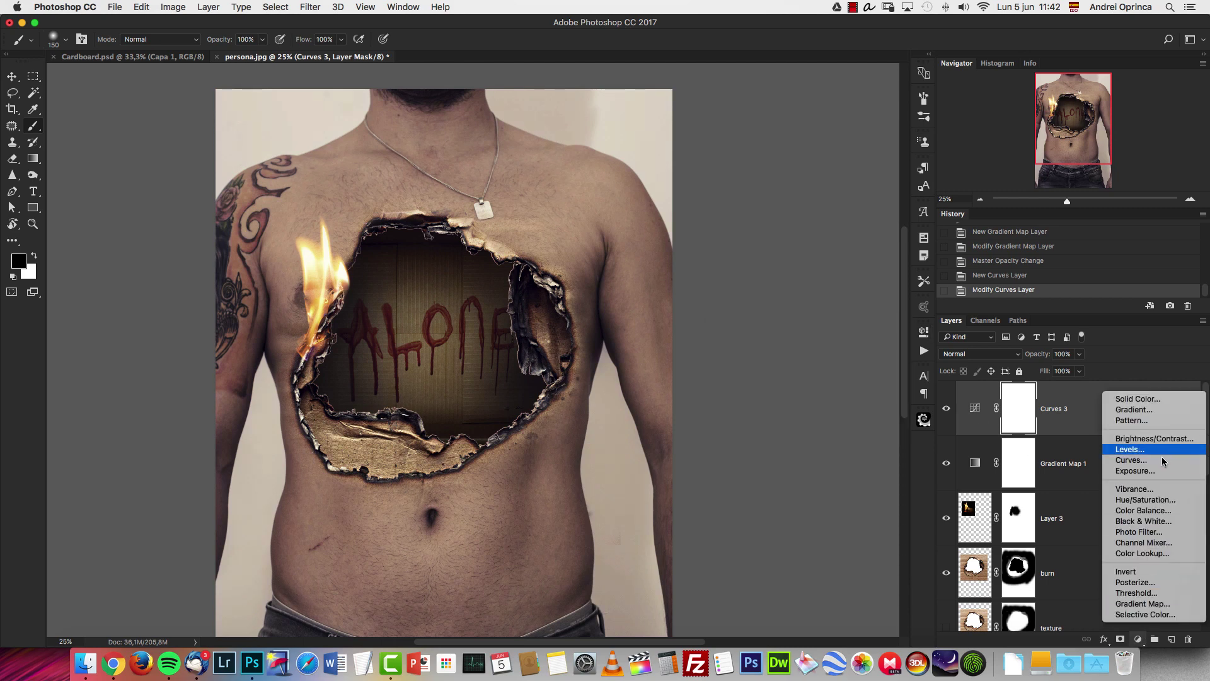
pyautogui.click(1153, 438)
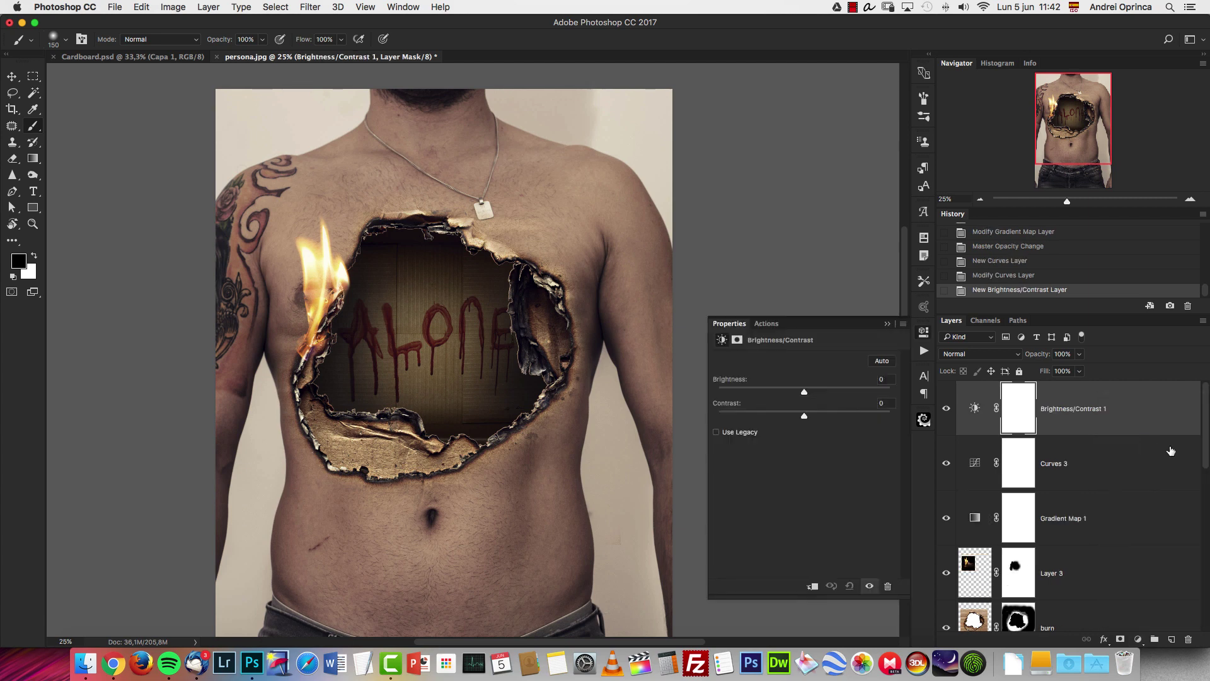
pyautogui.moveTo(1169, 424); pyautogui.dragTo(1188, 638)
# Add an Exposure adjustment above the curves with Offset +0.0109 and lower the layer's opacity
pyautogui.click(1138, 639)
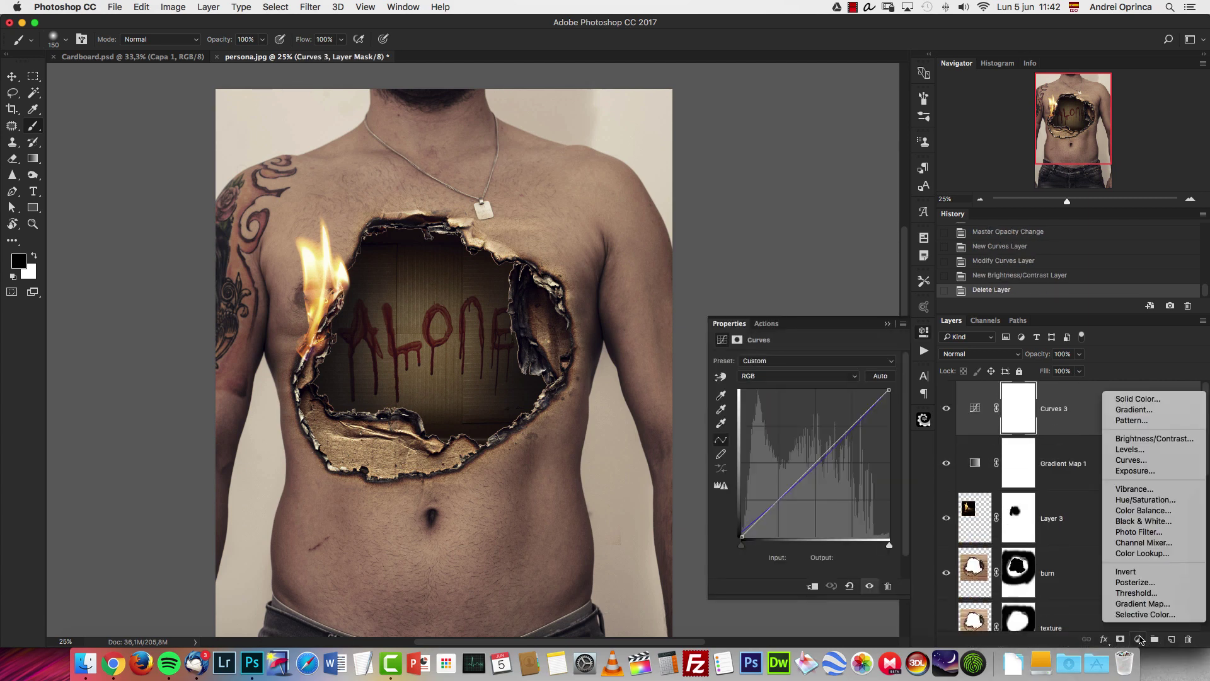
pyautogui.click(1134, 471)
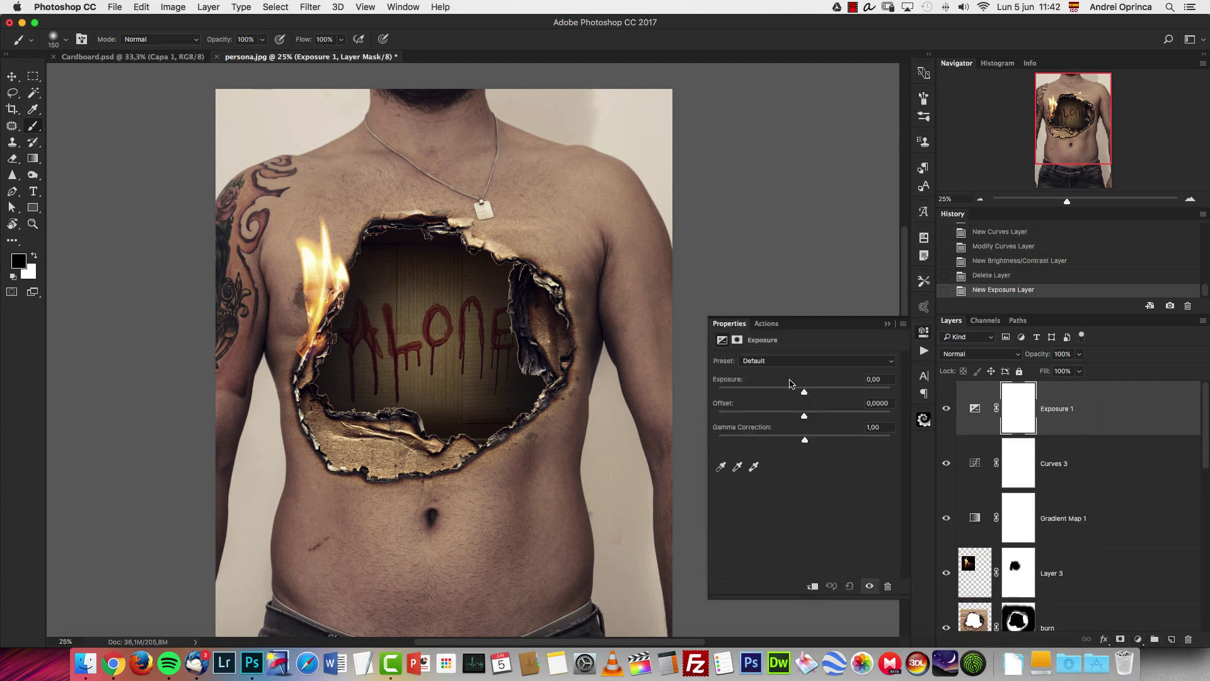
pyautogui.moveTo(806, 417); pyautogui.dragTo(806, 416)
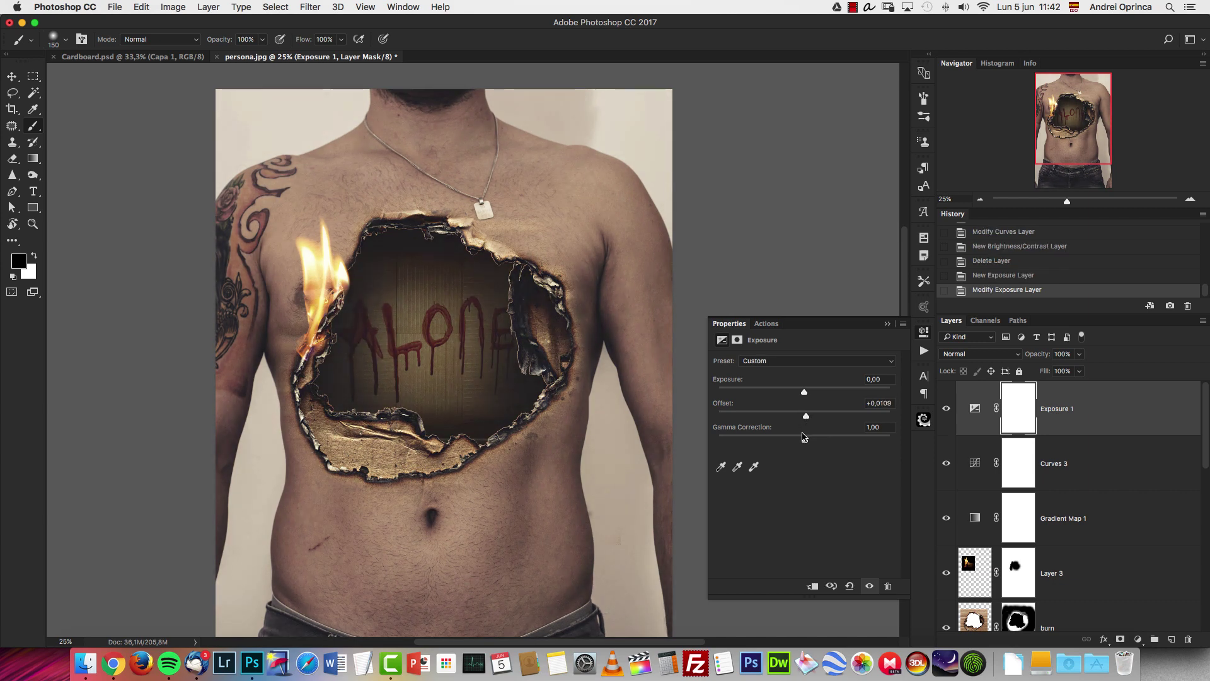
pyautogui.click(886, 324)
pyautogui.click(1079, 354)
pyautogui.moveTo(1082, 369); pyautogui.dragTo(1057, 387)
# Darken the midtones in the top Curves adjustment's RGB curve, mapping input 113 to output 97
pyautogui.click(1085, 471)
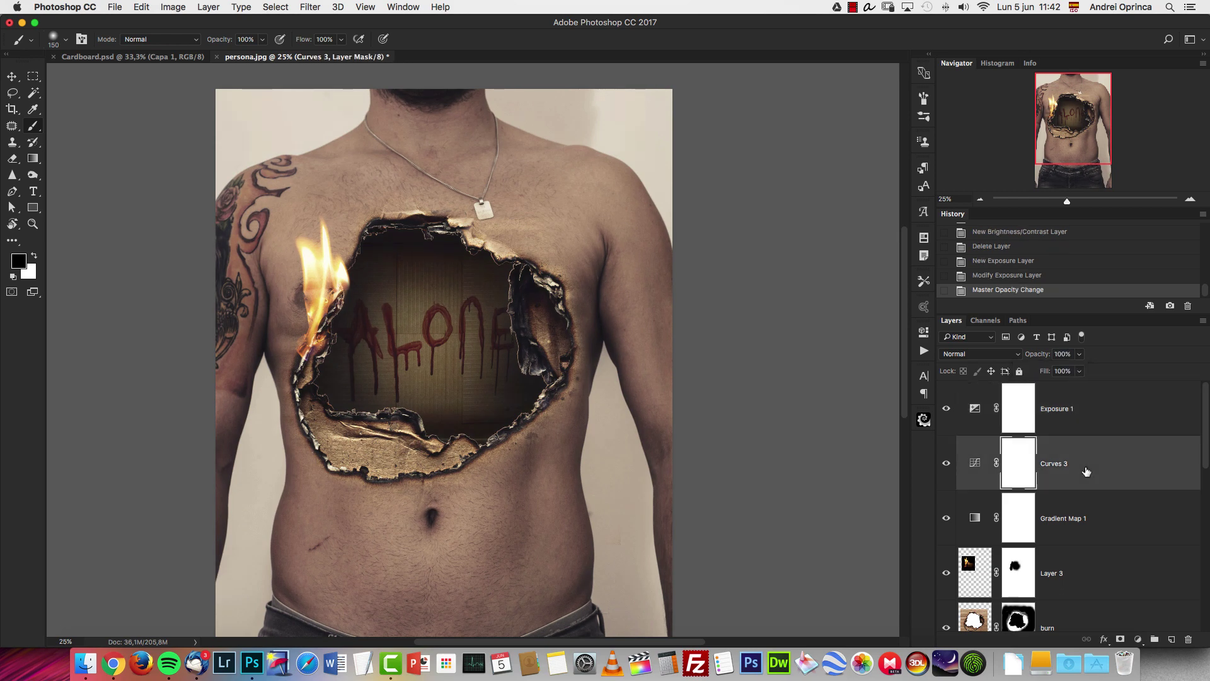
pyautogui.doubleClick(975, 464)
pyautogui.moveTo(813, 472); pyautogui.dragTo(813, 477)
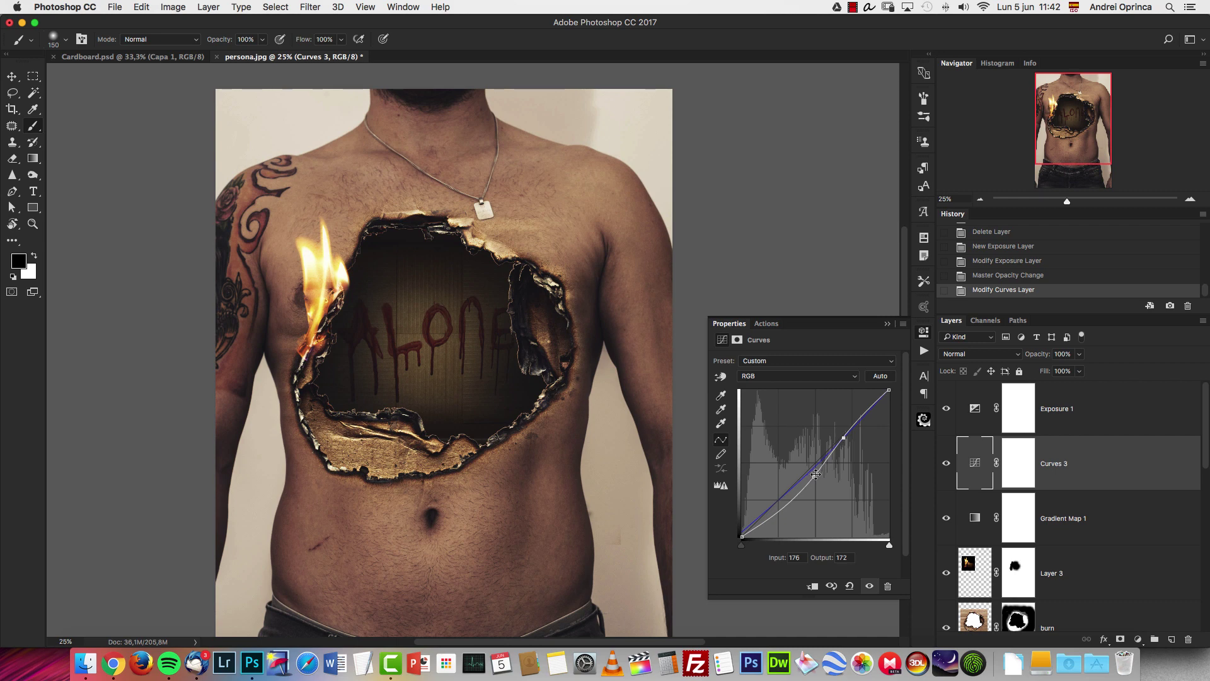
pyautogui.moveTo(814, 476); pyautogui.dragTo(806, 480)
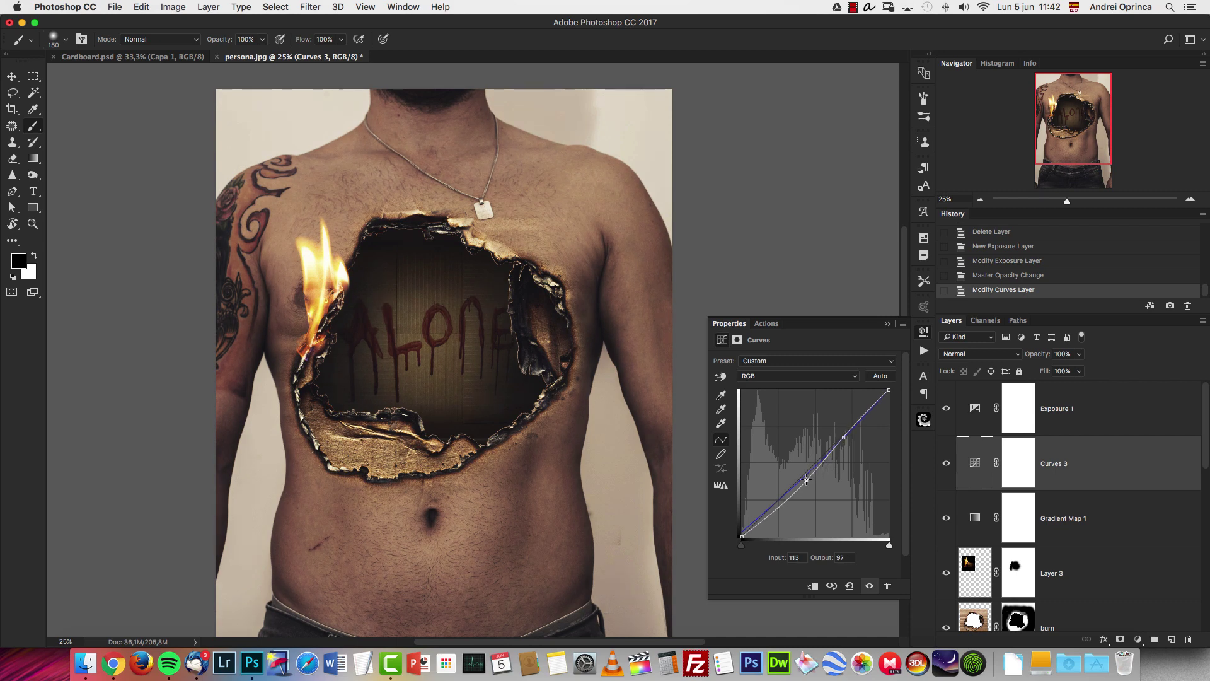
pyautogui.click(887, 324)
# Reduce the gradient map layer's opacity to 16%
pyautogui.click(978, 523)
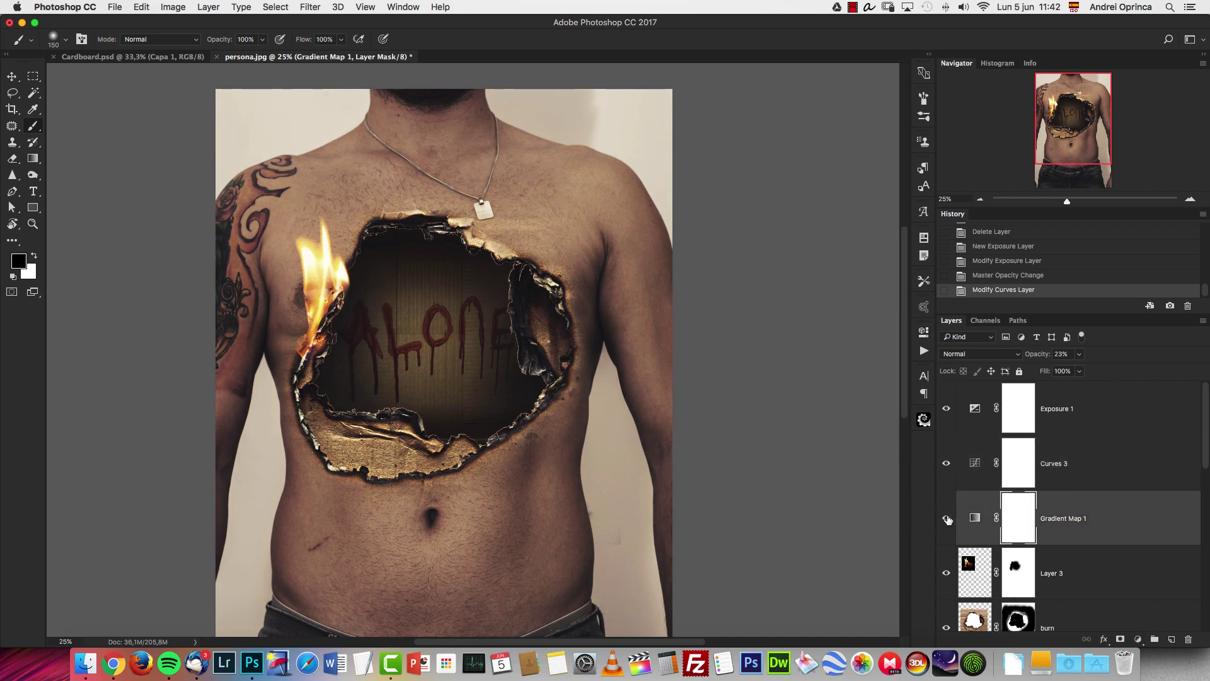
pyautogui.click(1079, 354)
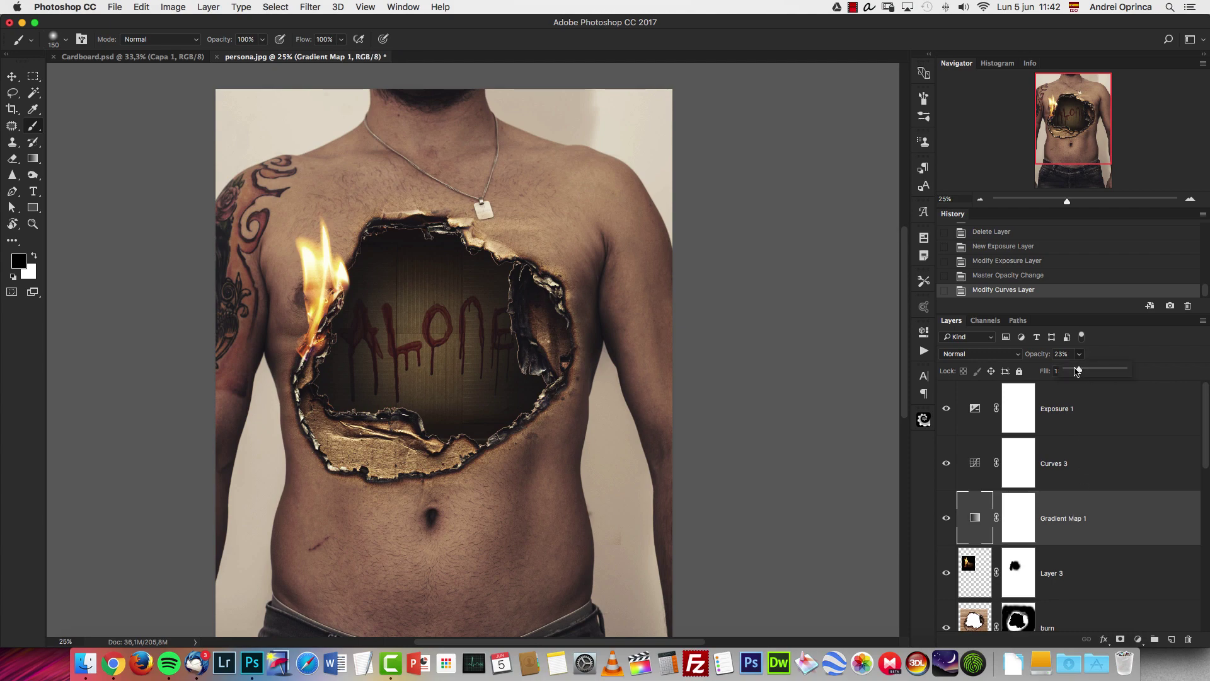
pyautogui.moveTo(1080, 370); pyautogui.dragTo(1075, 370)
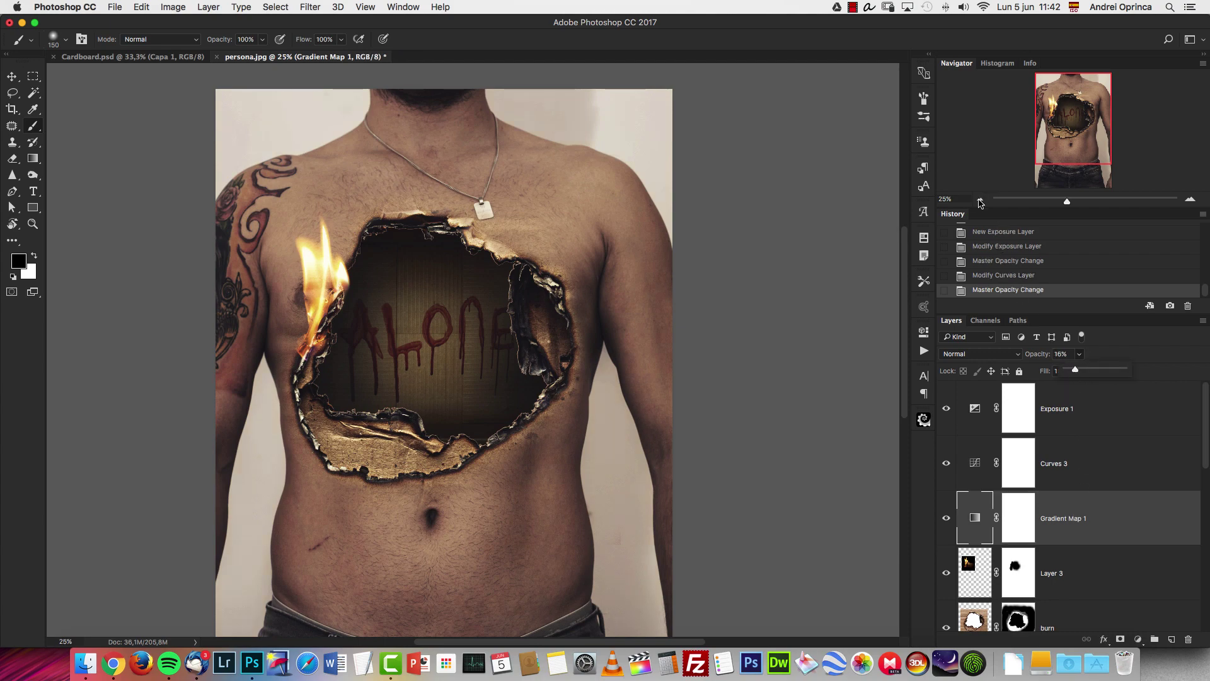
# Review the whole composite, compare it with the finished version in Cardboard.psd, and look through that file's layer stack
pyautogui.click(980, 200)
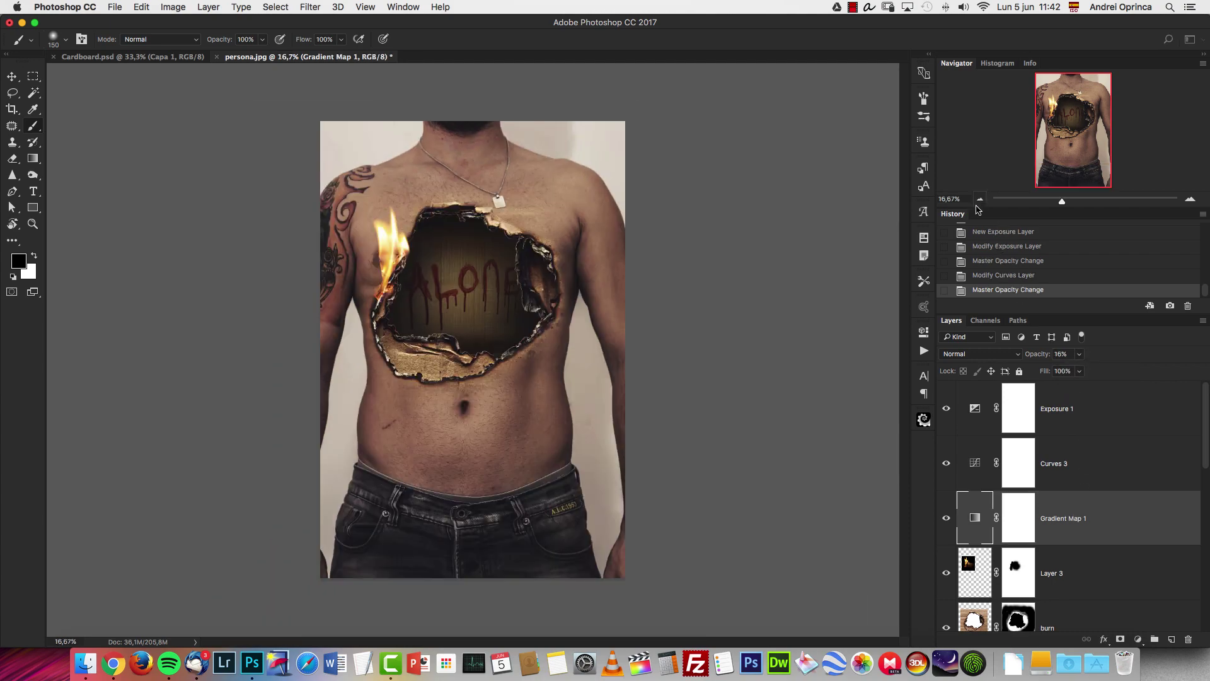
pyautogui.click(1189, 199)
pyautogui.moveTo(1080, 153); pyautogui.dragTo(1085, 142)
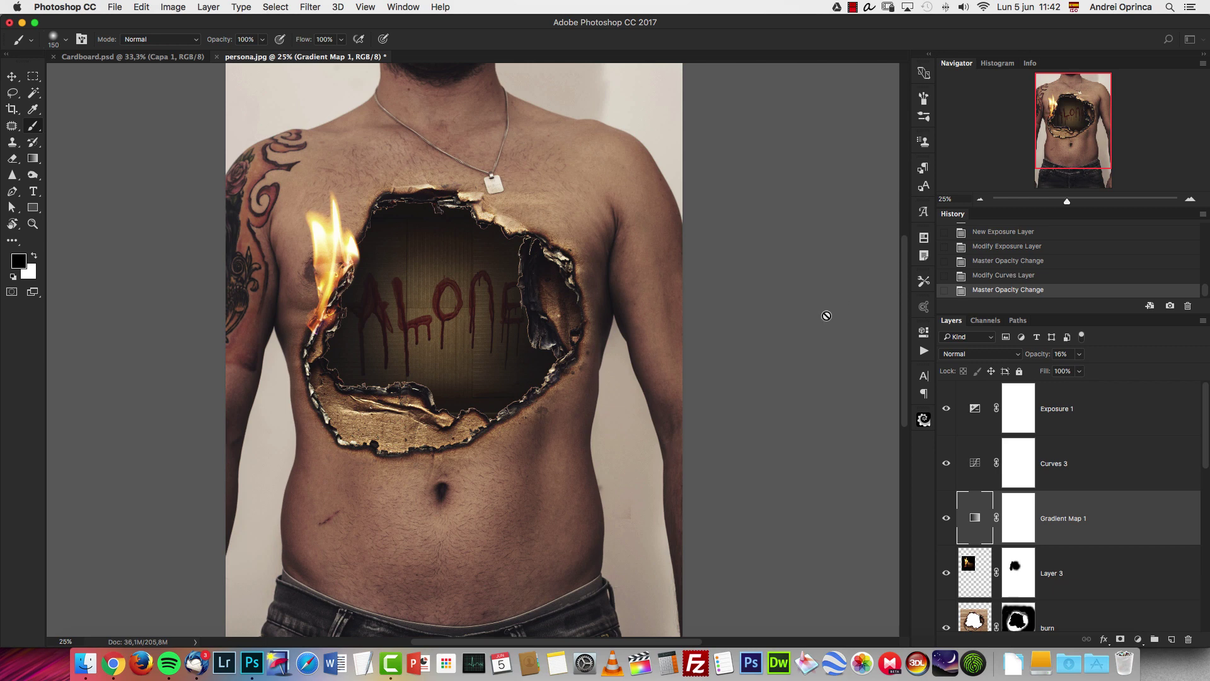
pyautogui.click(33, 76)
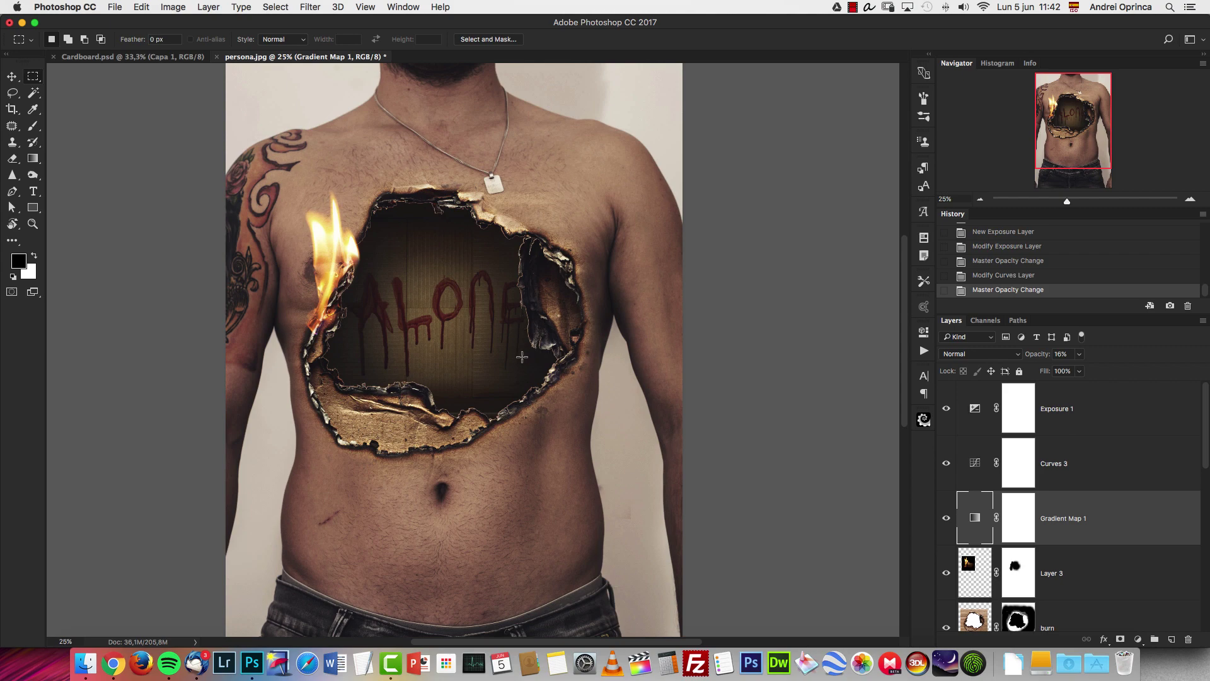
pyautogui.click(170, 58)
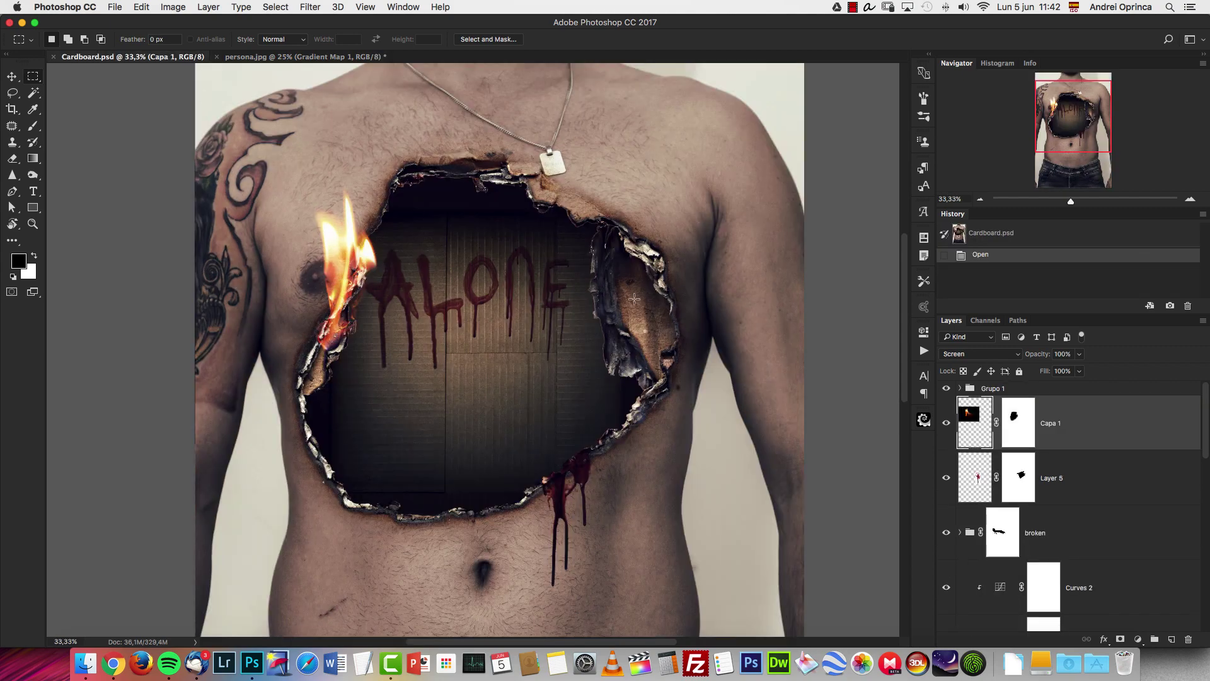
pyautogui.click(313, 59)
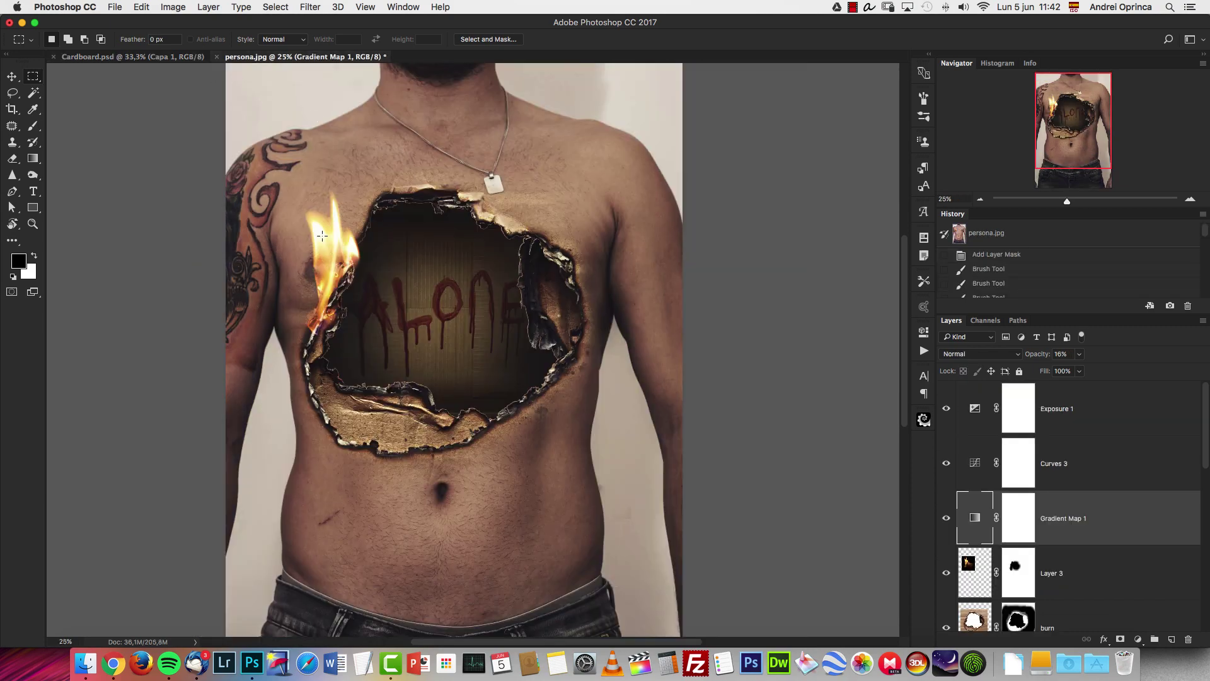
pyautogui.click(115, 60)
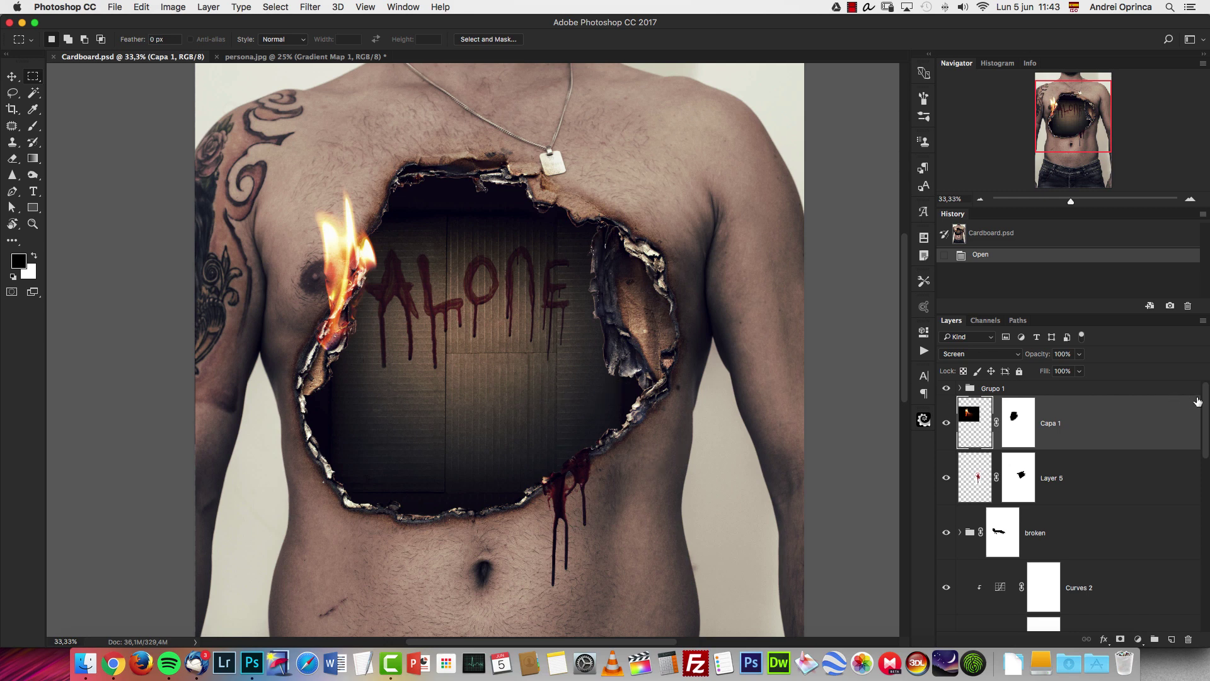
pyautogui.moveTo(1205, 406); pyautogui.dragTo(1185, 547)
pyautogui.scroll(5, 1187, 551)
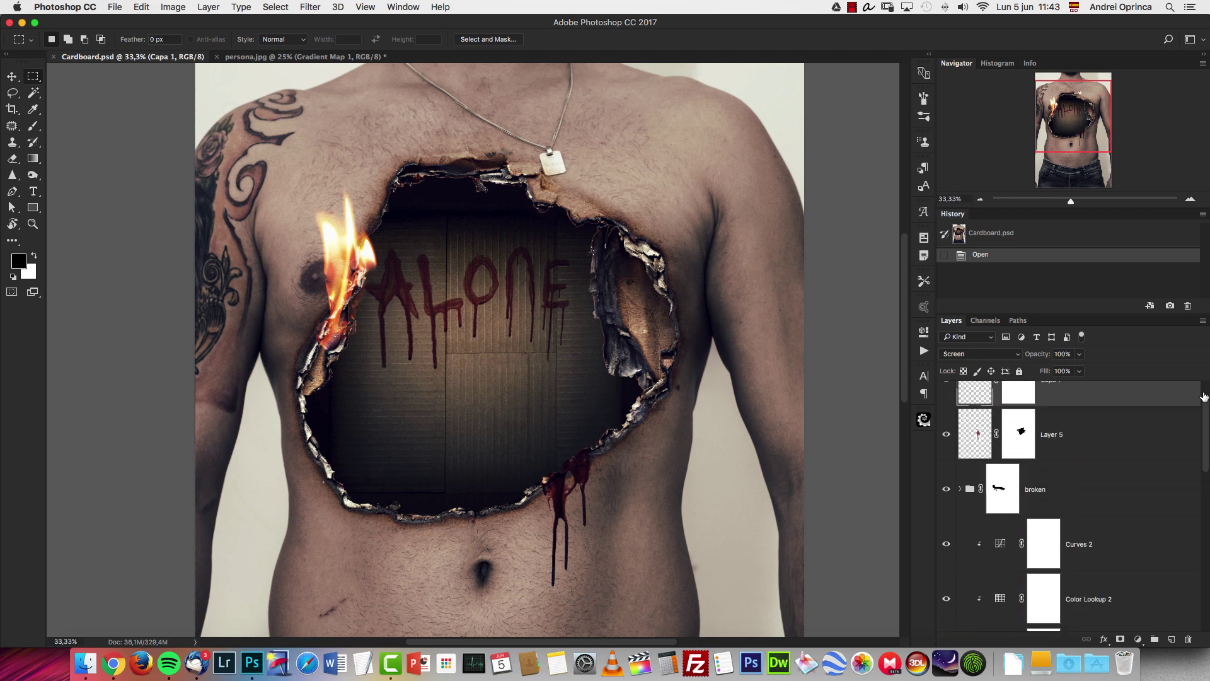